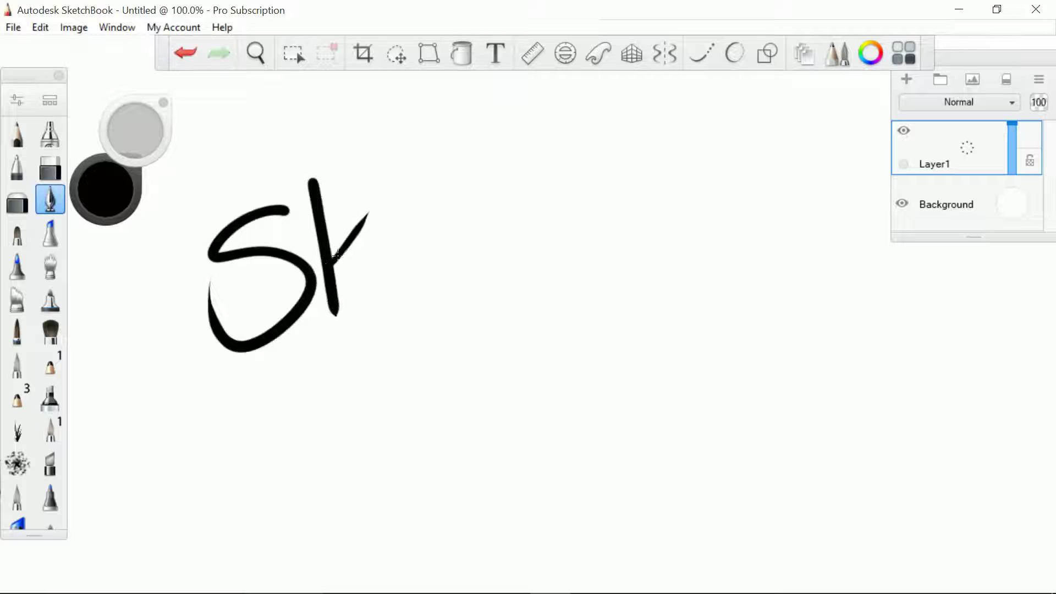
Step: Finish handwriting the word "Sketchbook" in thick black ink across the upper part of the canvas
mouse_move(337, 258)
mouse_down()
mouse_move(402, 301)
mouse_move(467, 272)
mouse_up()
mouse_move(424, 176)
mouse_down()
mouse_move(477, 245)
mouse_move(552, 266)
mouse_up()
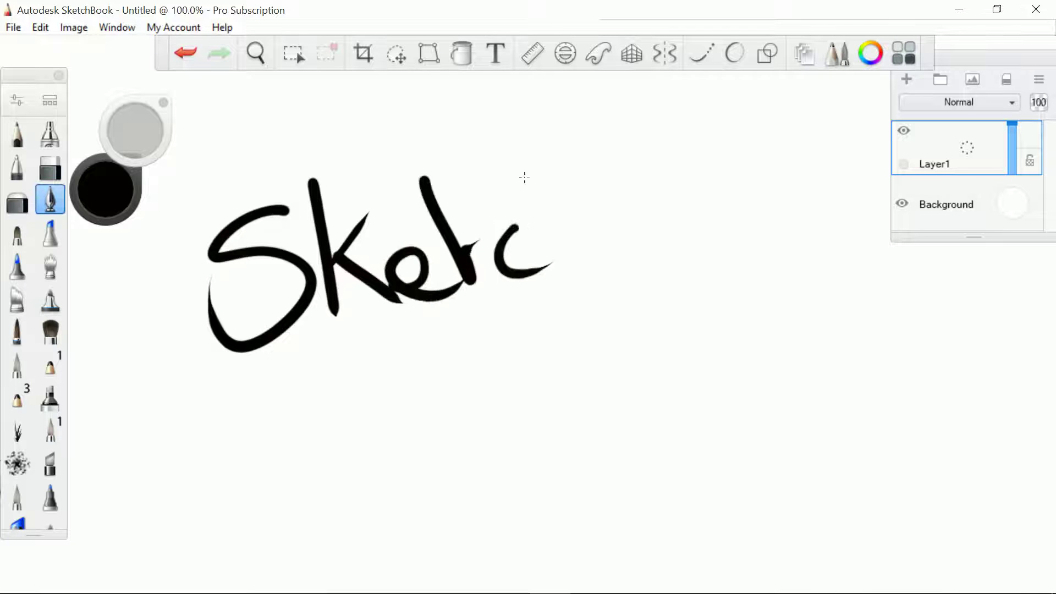
drag(523, 176, 608, 259)
drag(619, 208, 645, 250)
drag(592, 158, 619, 251)
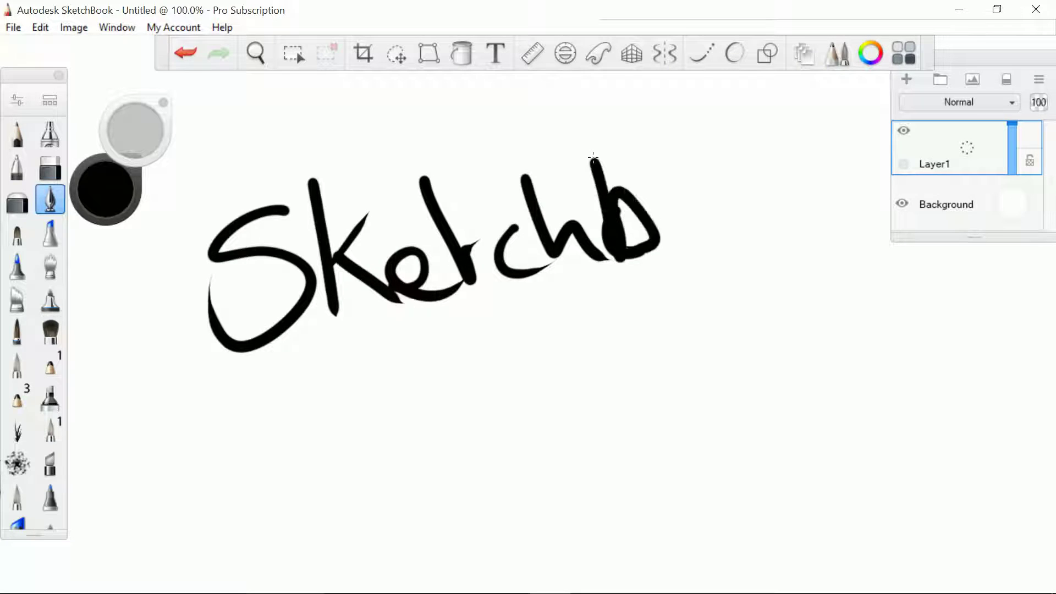
mouse_move(683, 198)
mouse_down()
mouse_move(715, 236)
mouse_move(715, 190)
mouse_up()
mouse_move(749, 191)
mouse_down()
mouse_move(733, 133)
mouse_move(765, 223)
mouse_up()
drag(789, 147, 813, 193)
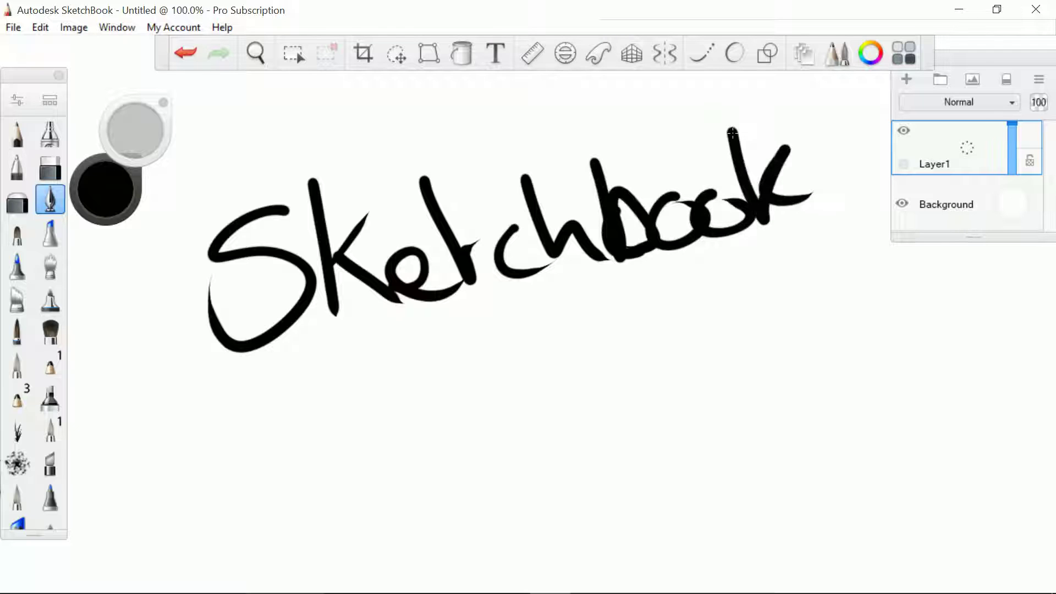
Step: Handwrite "Pro" and "101" in black ink below "Sketchbook", and underline the "101"
mouse_move(425, 346)
mouse_down()
mouse_move(472, 463)
mouse_move(437, 401)
mouse_up()
drag(503, 364, 517, 411)
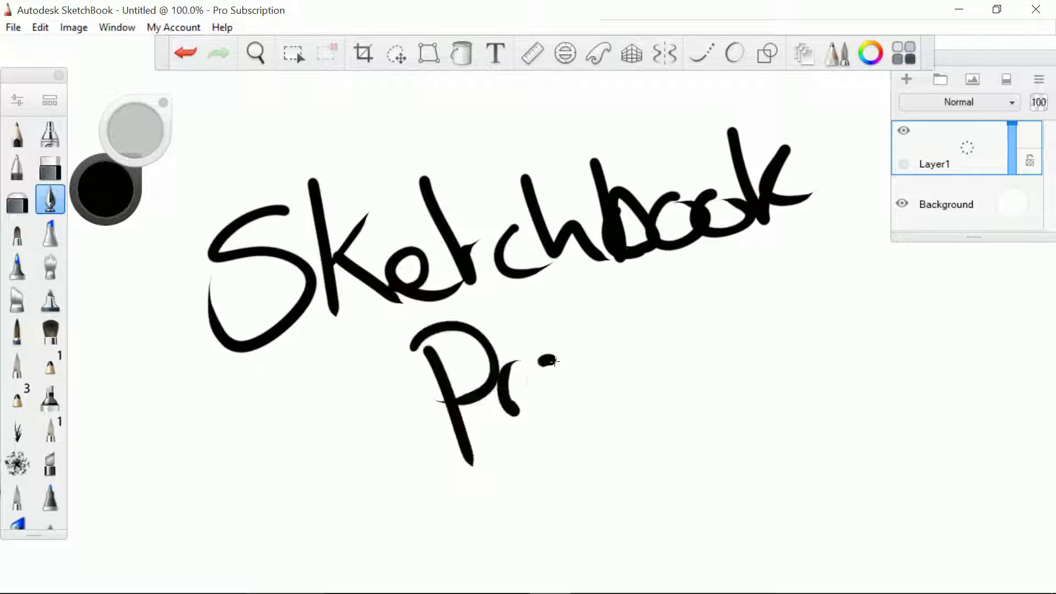
drag(547, 361, 532, 355)
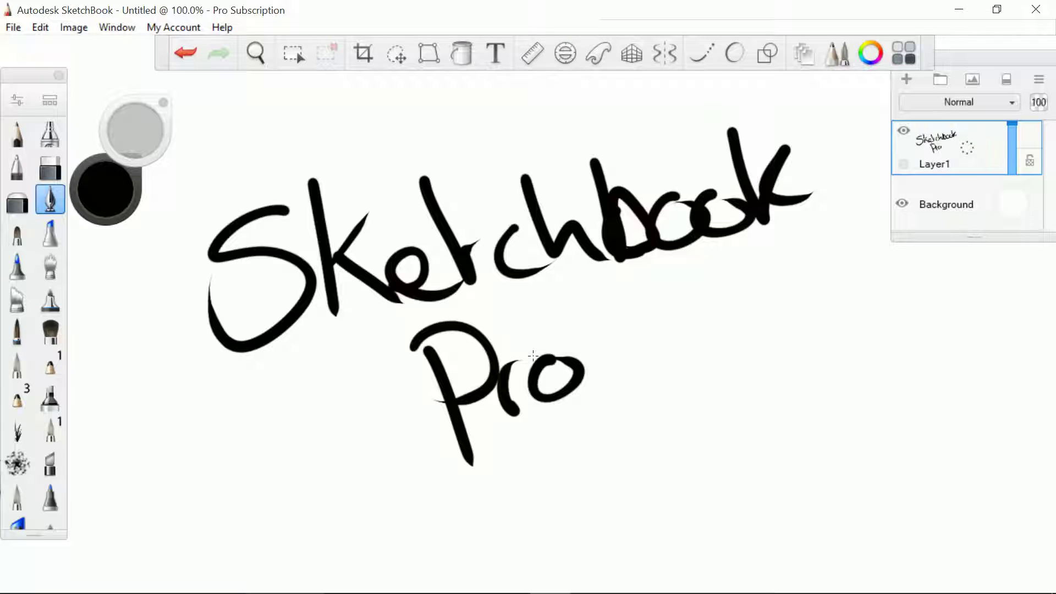
drag(656, 387, 692, 516)
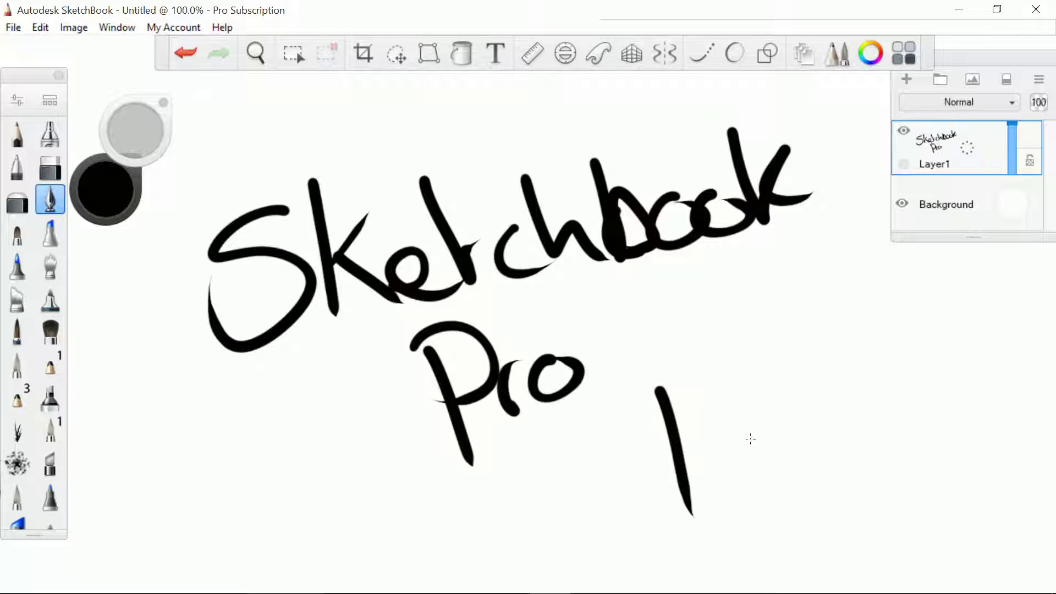
mouse_move(748, 379)
mouse_down()
mouse_move(788, 466)
mouse_move(751, 390)
mouse_up()
drag(786, 373, 822, 478)
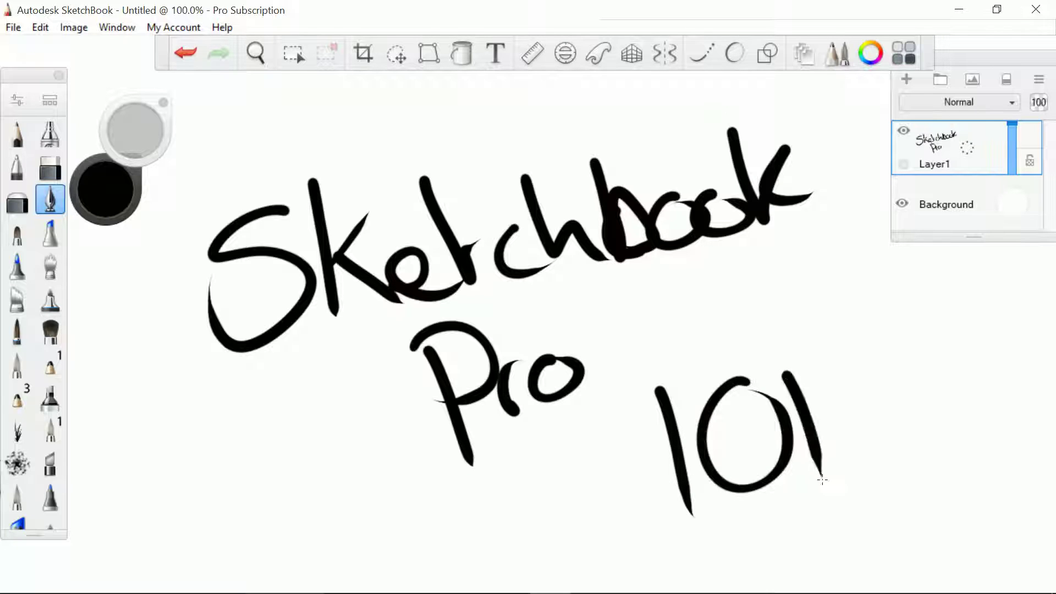
mouse_move(731, 529)
mouse_down()
mouse_move(686, 537)
mouse_move(786, 542)
mouse_up()
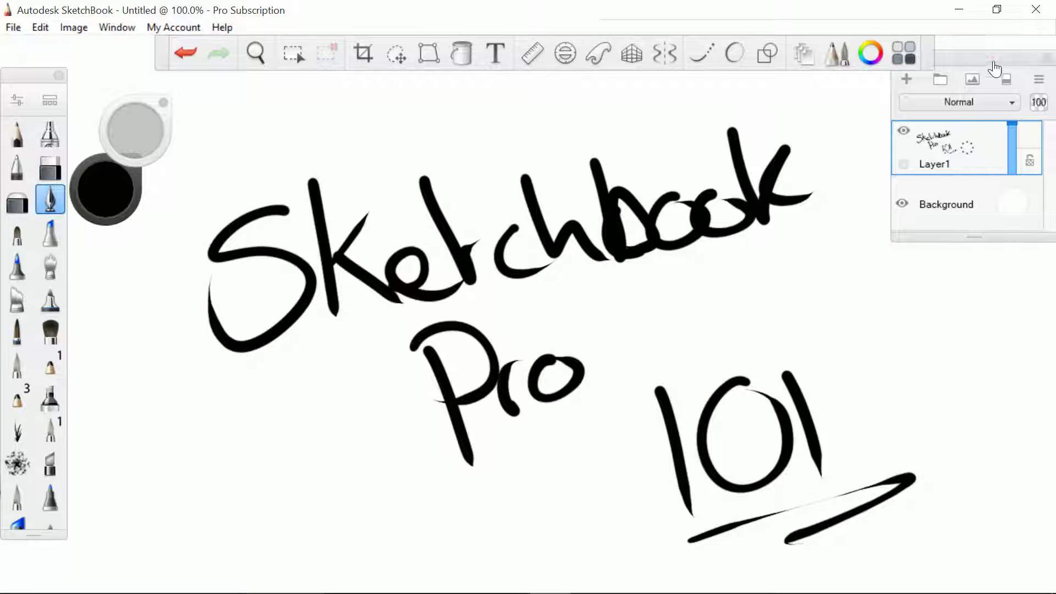
Step: Move the Layer Editor down clear of the toolbar, and switch its display off and back on
drag(988, 59, 980, 171)
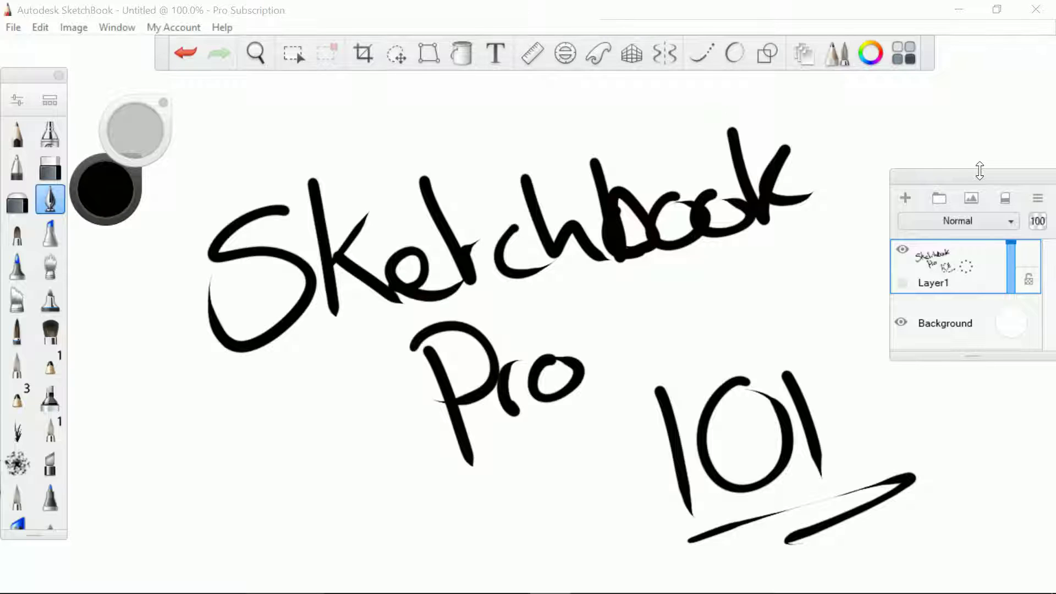
click(805, 53)
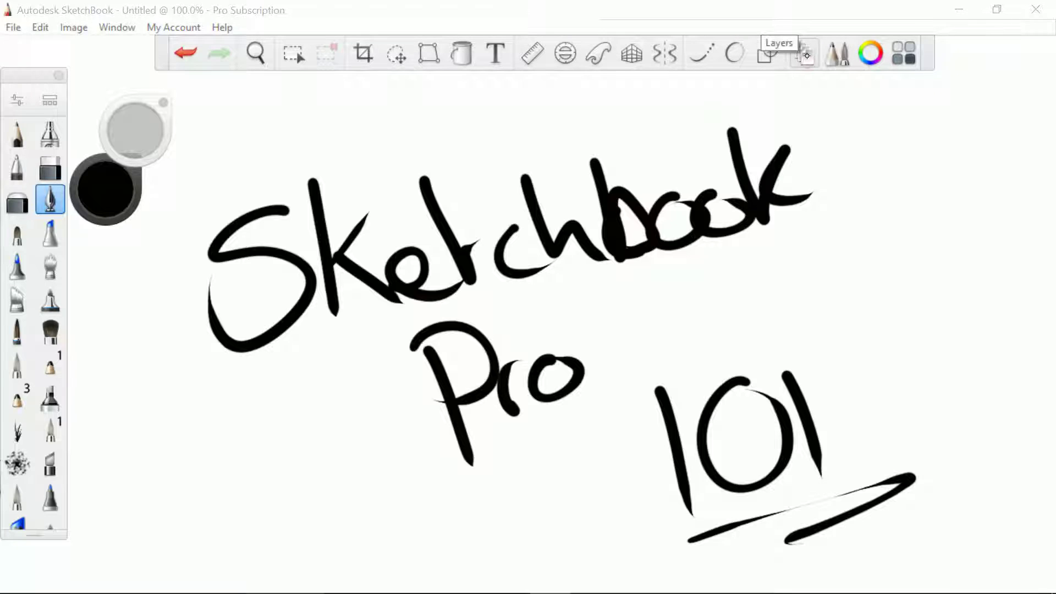
click(810, 55)
click(810, 55)
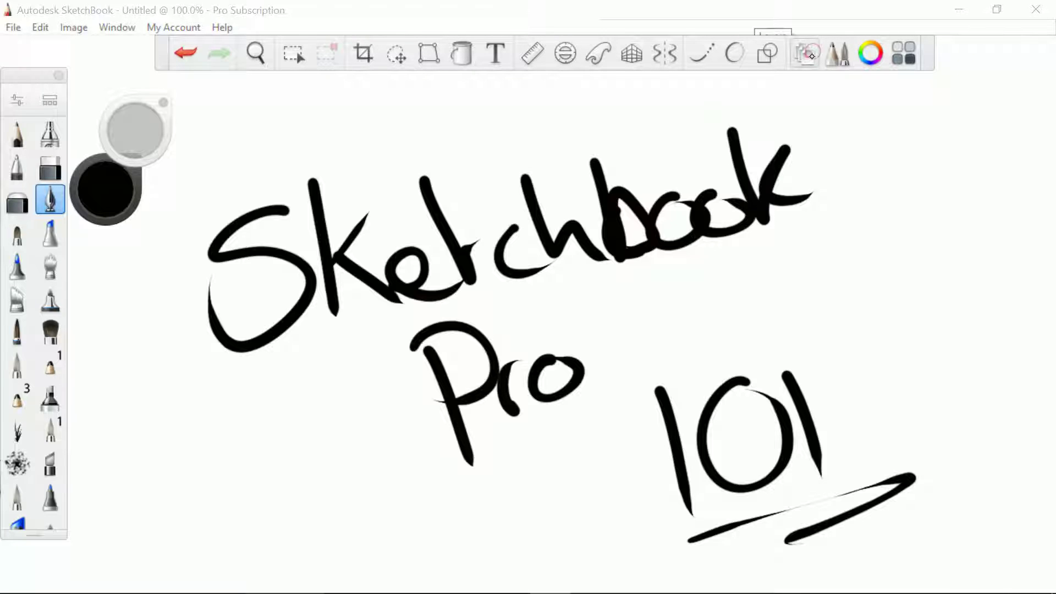
click(811, 54)
Step: Show the Lagoon interface and hide it again
click(117, 27)
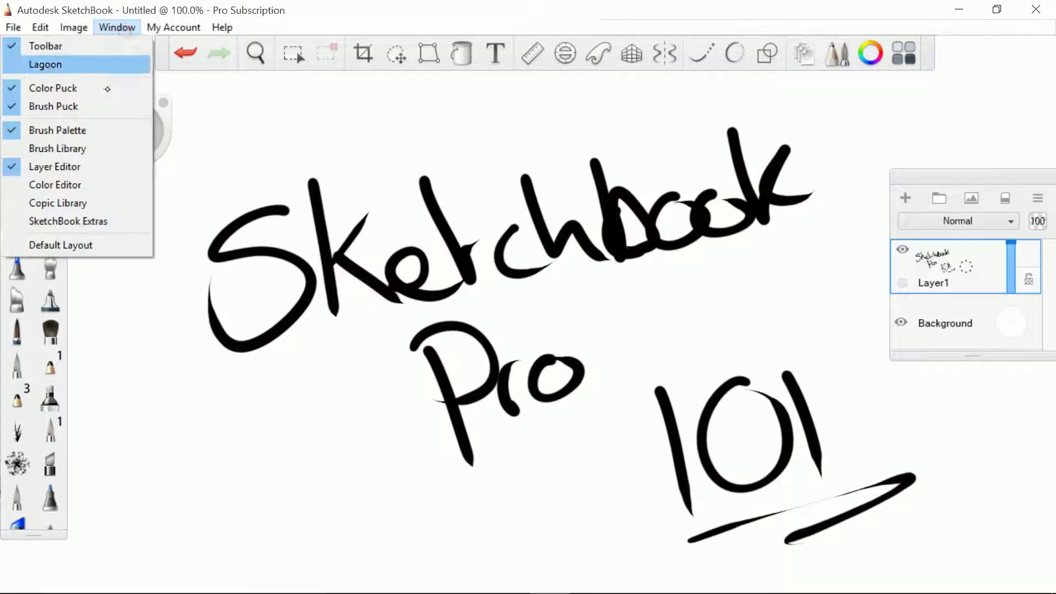
click(113, 64)
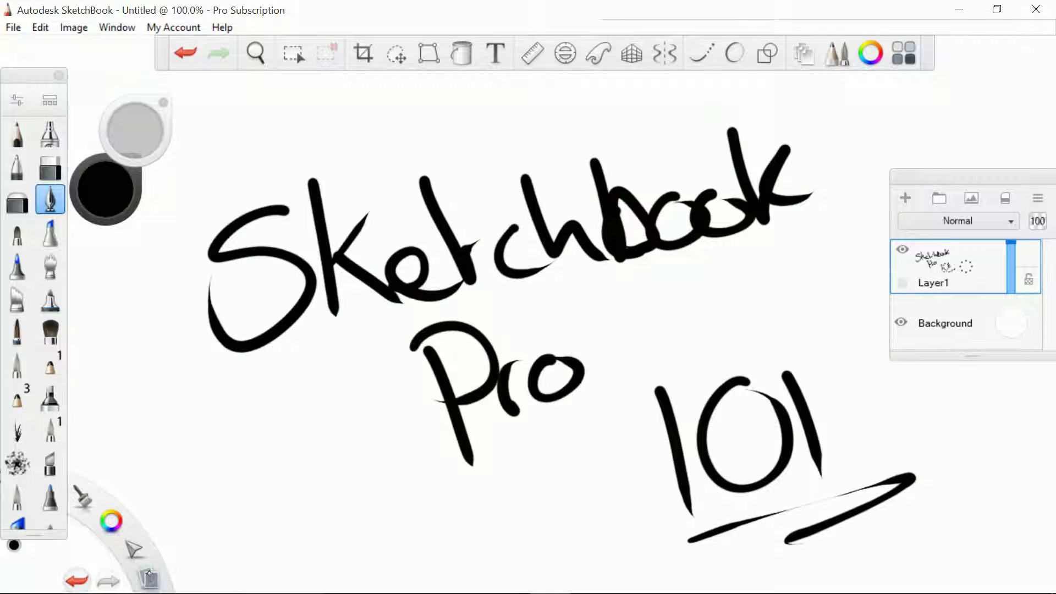
click(117, 27)
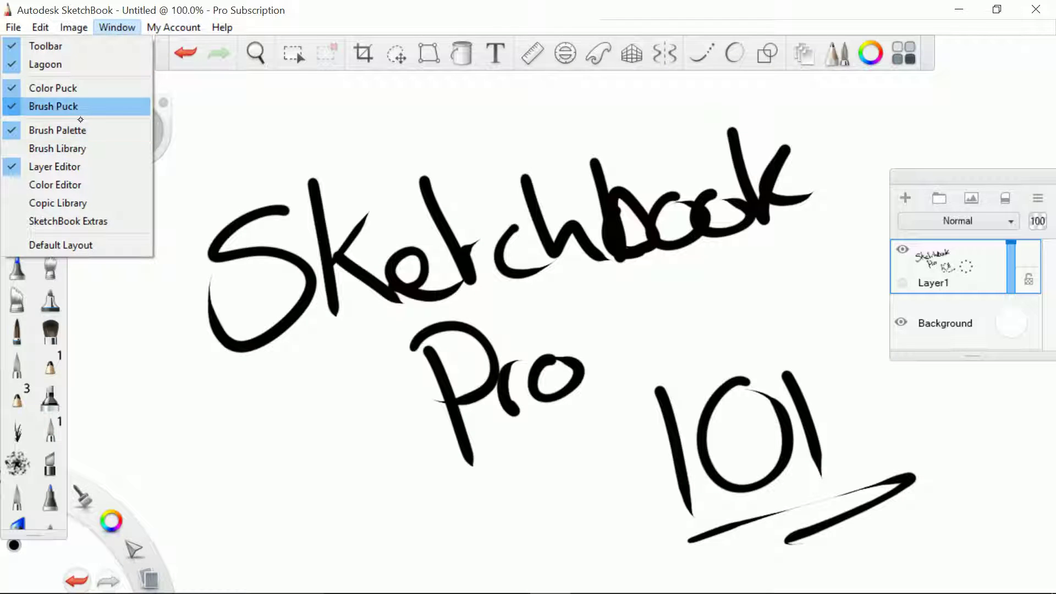
click(90, 66)
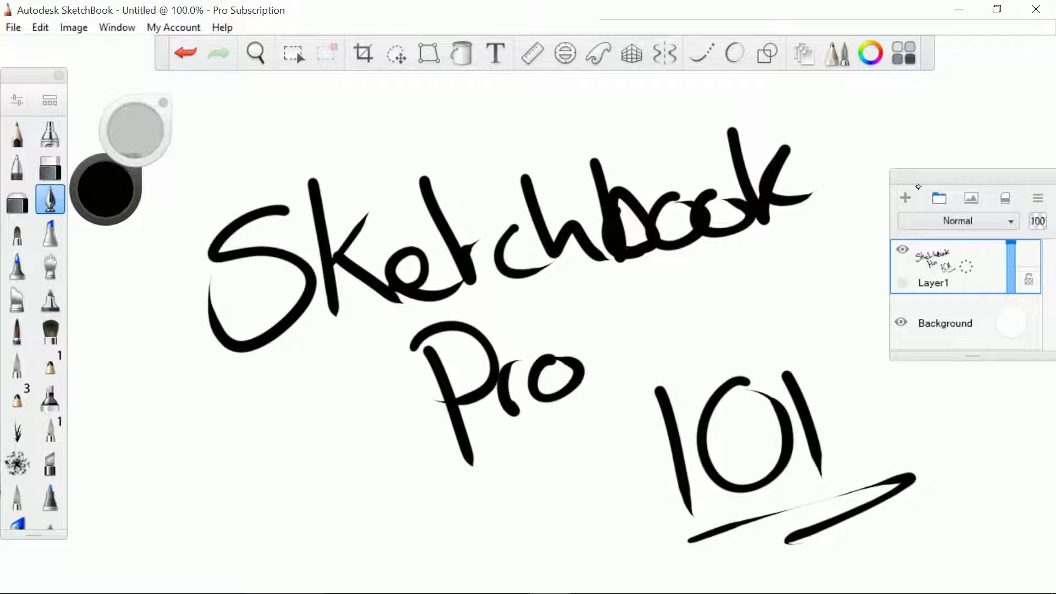
Step: Add a new layer above Layer1 and hide the Layer1 lettering
click(905, 198)
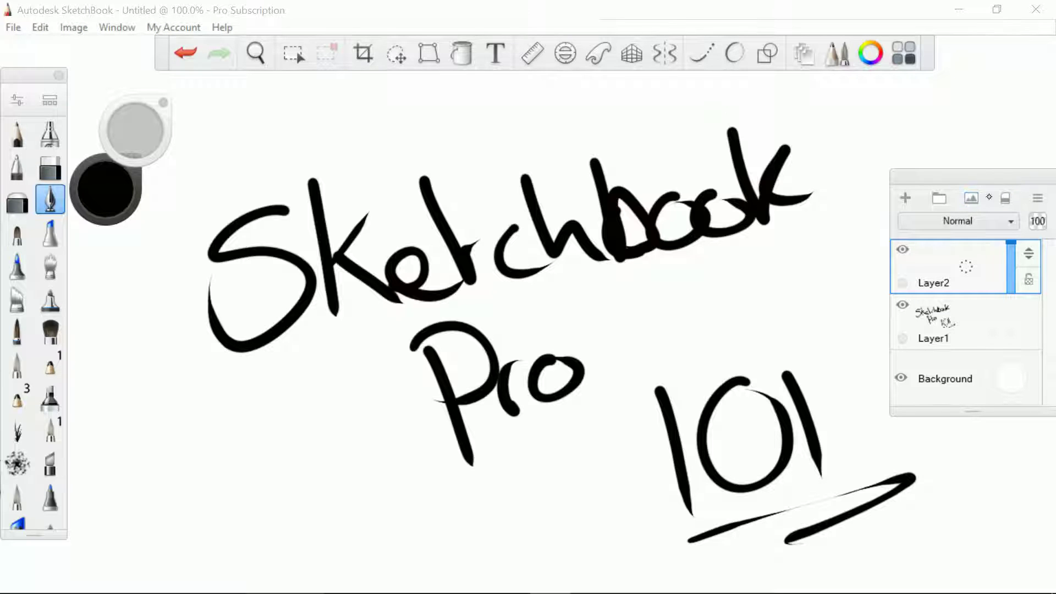
click(961, 328)
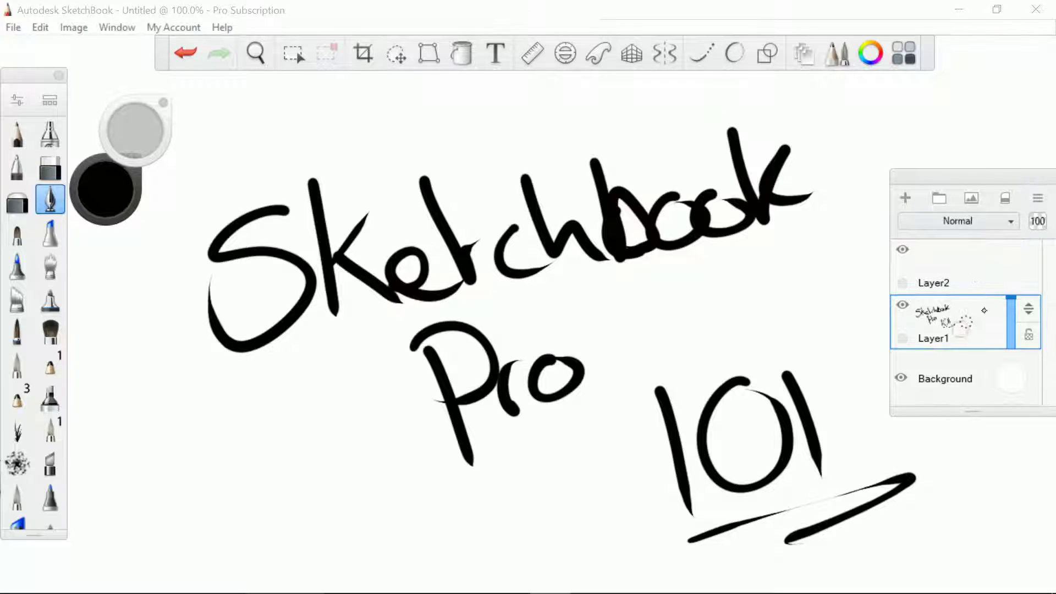
click(903, 306)
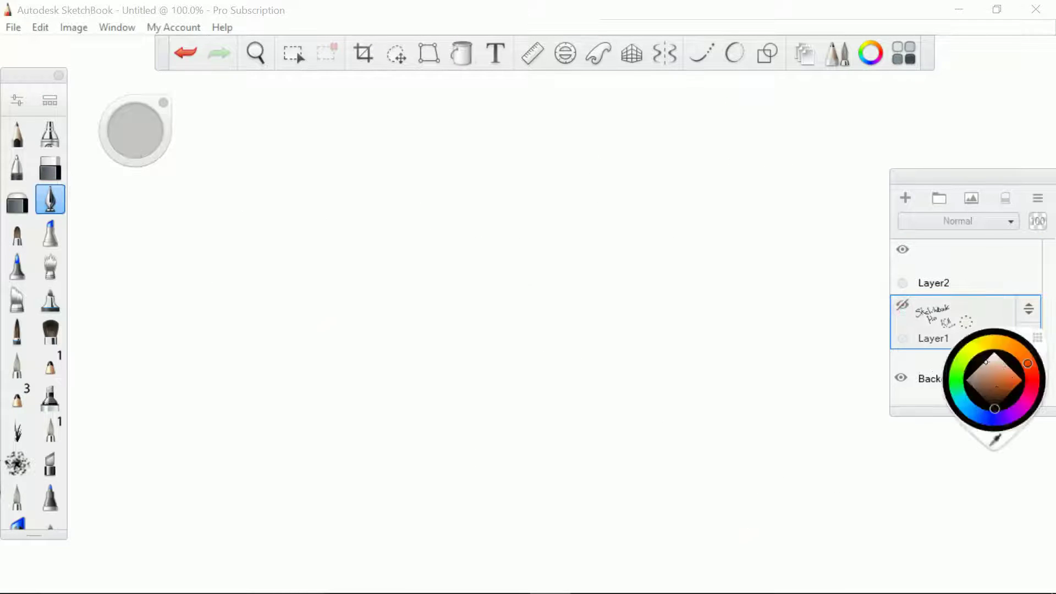
Step: Try brown and purple as the background colour, settle on dark navy blue, and make Layer2 the active layer
click(1004, 394)
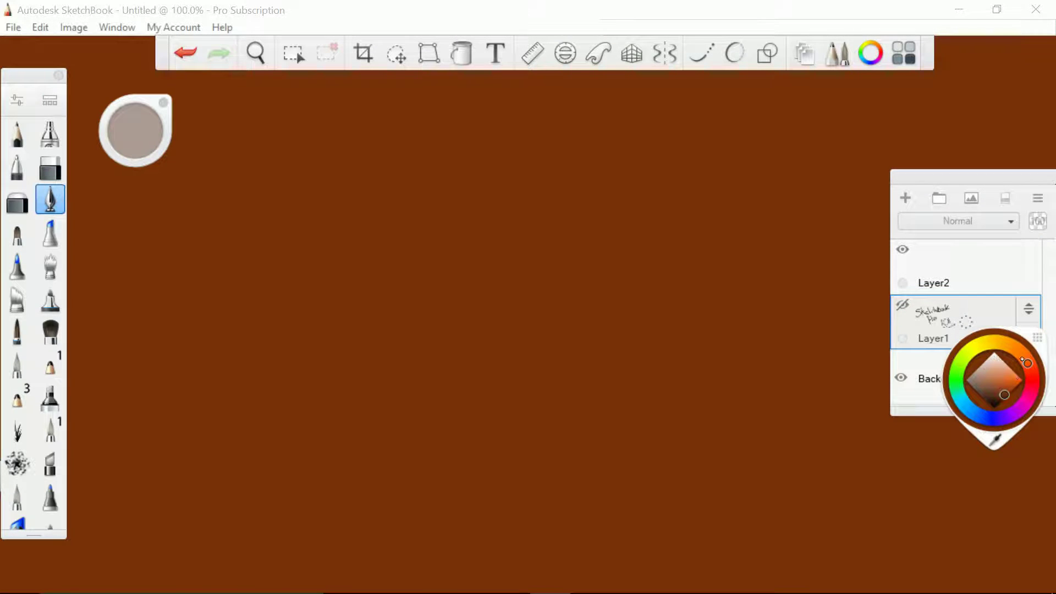
click(1018, 411)
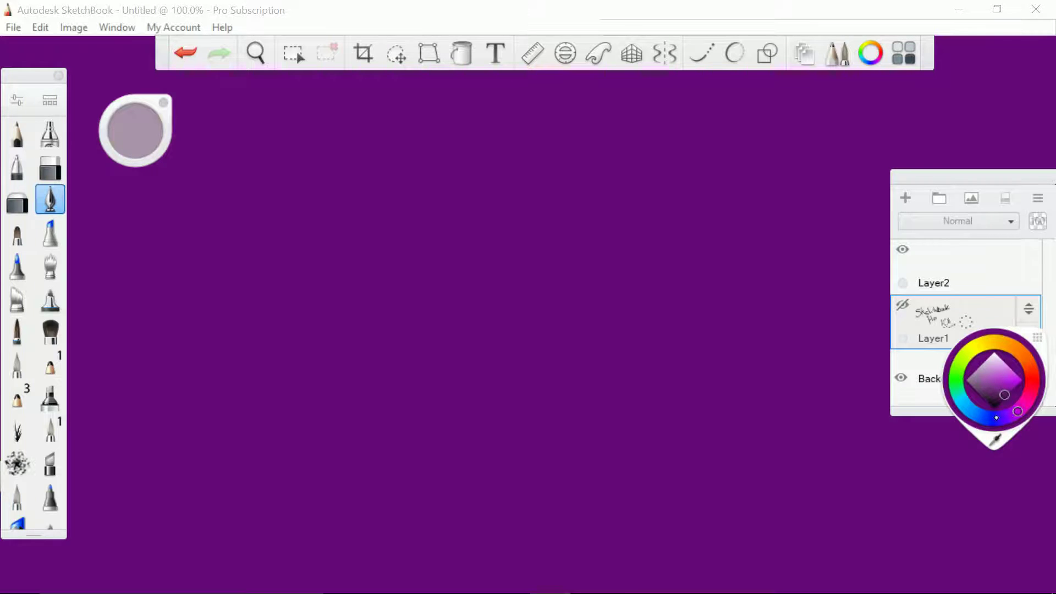
click(996, 417)
click(962, 184)
click(961, 275)
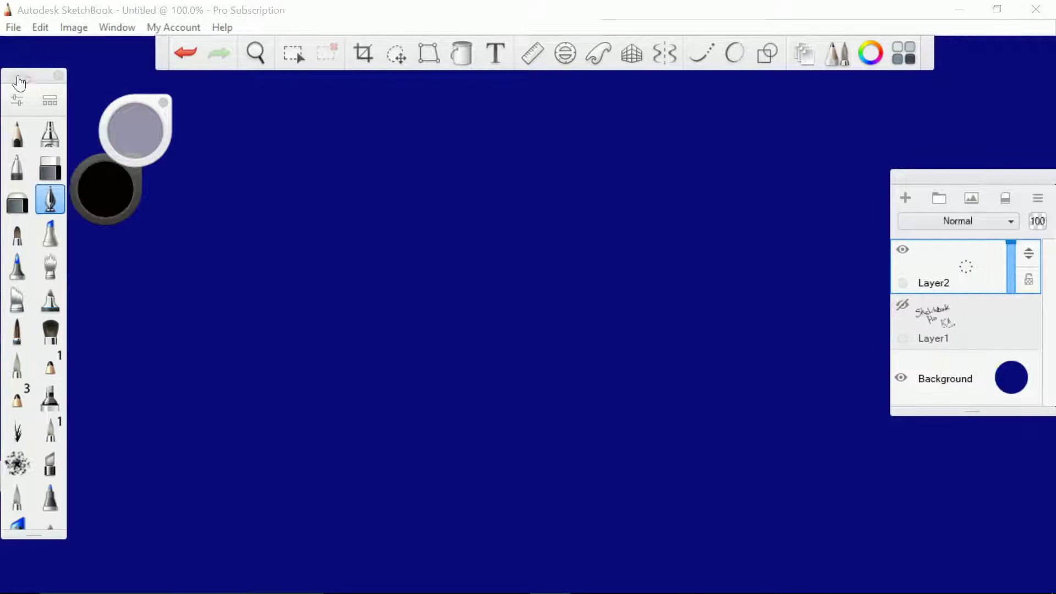
Step: Lengthen the Brush Palette so more brushes show, and shift it up beside the canvas
mouse_move(36, 92)
mouse_down()
mouse_move(264, 125)
mouse_move(62, 126)
mouse_move(36, 108)
mouse_up()
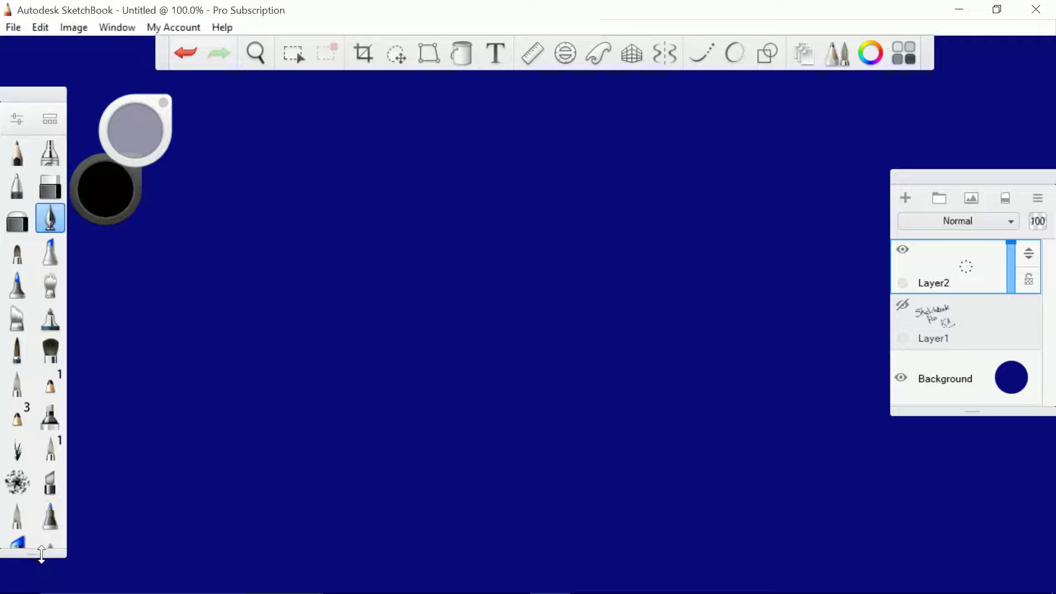
drag(41, 554, 41, 589)
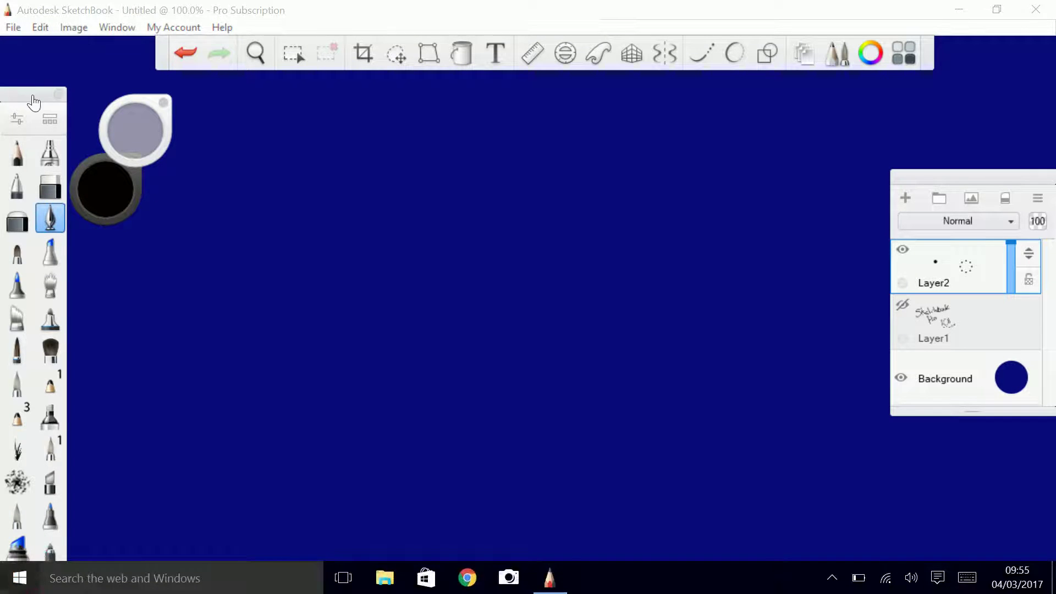
drag(34, 102, 34, 73)
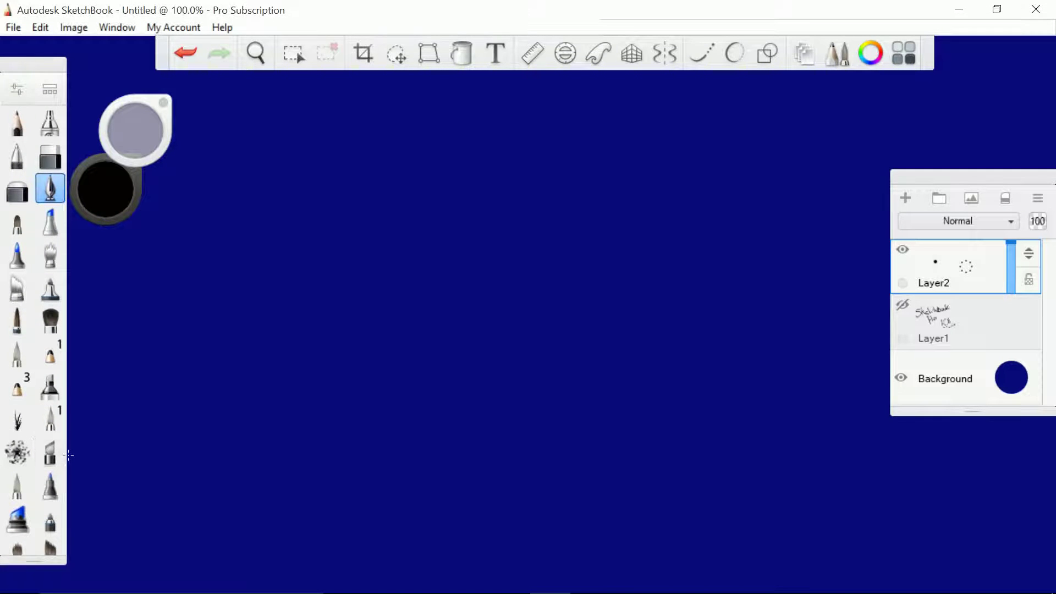
Step: Change the background colour to a light periwinkle blue and scribble a black pencil zigzag on Layer2
click(17, 130)
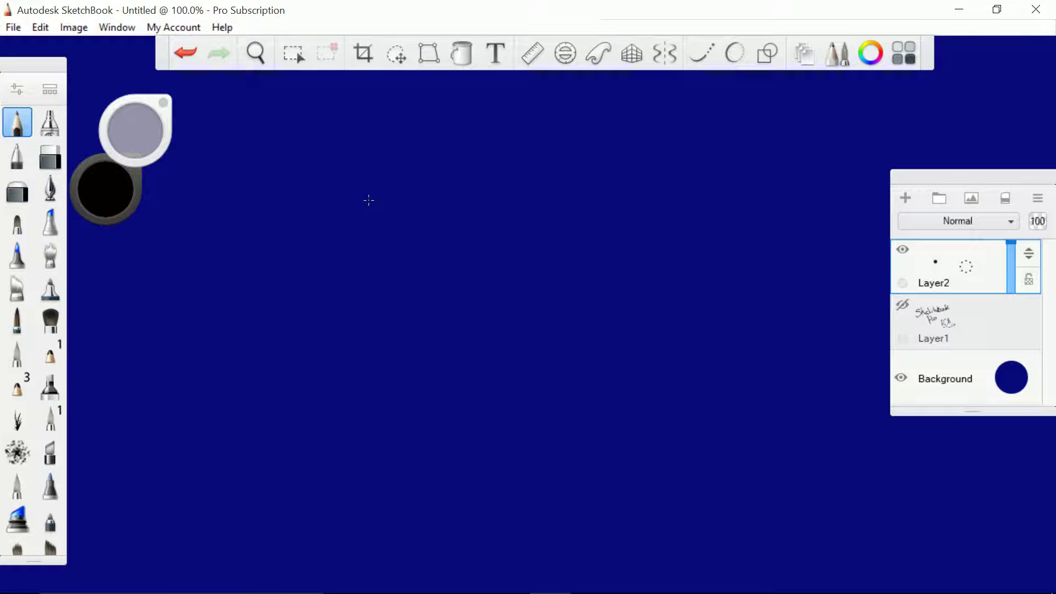
click(1011, 377)
click(994, 410)
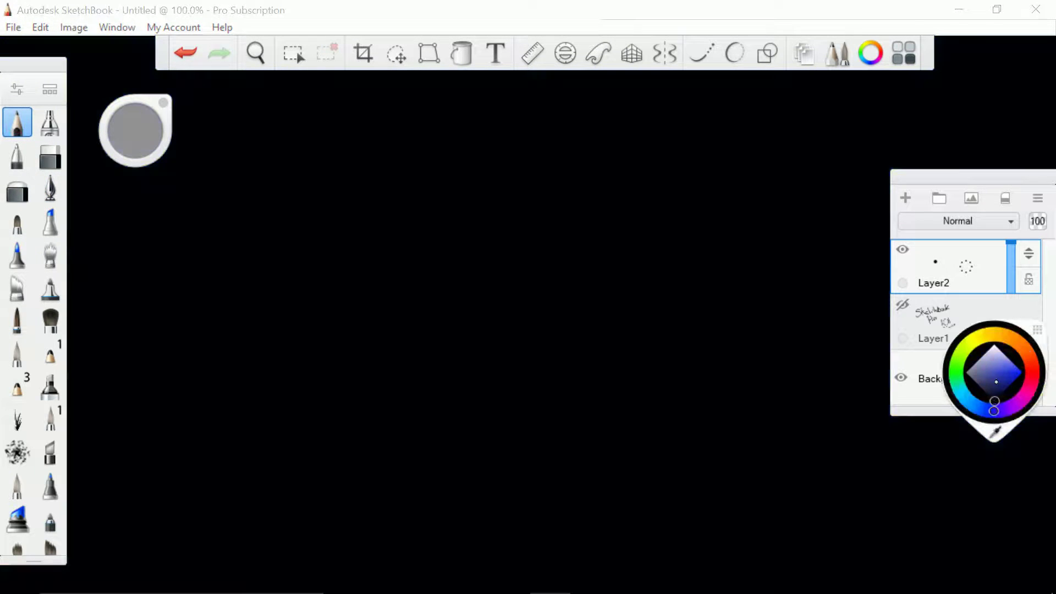
drag(995, 401, 1000, 362)
click(507, 273)
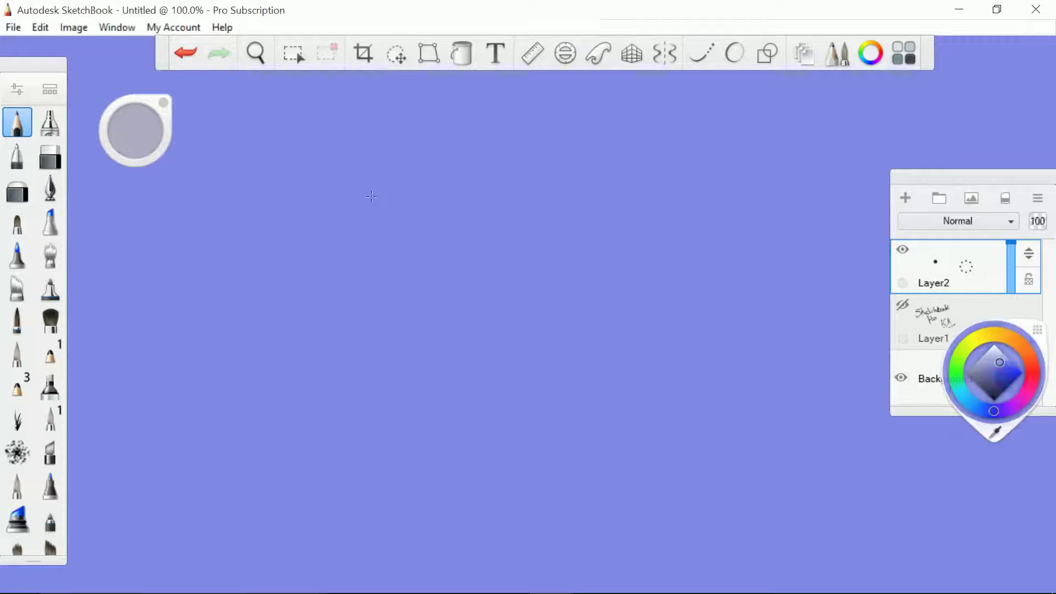
mouse_move(358, 165)
mouse_down()
mouse_move(383, 198)
mouse_move(294, 309)
mouse_move(287, 358)
mouse_move(507, 242)
mouse_up()
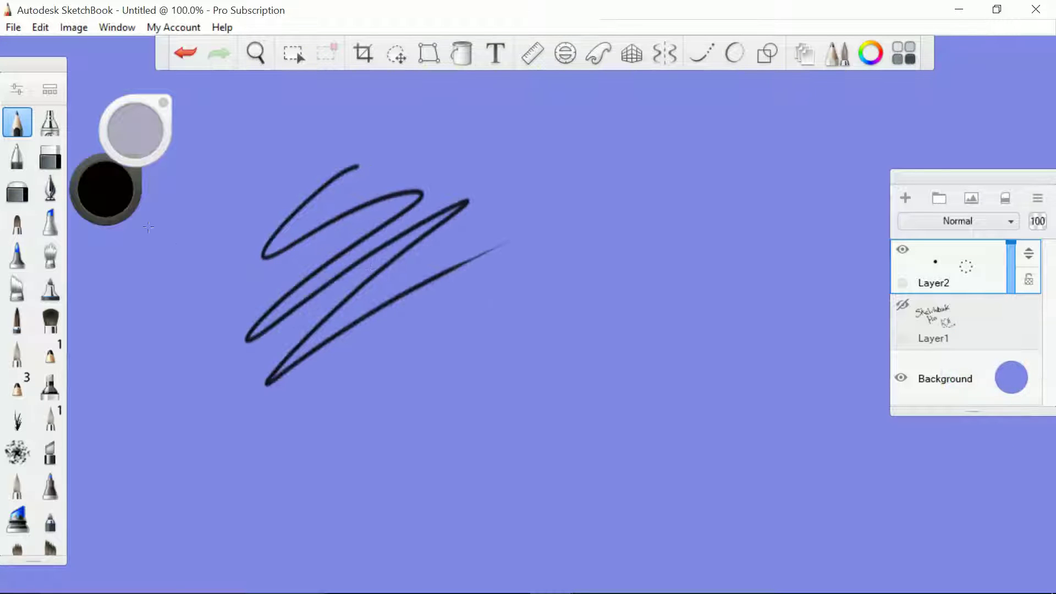
Step: Scribble black test zigzags on Layer2 with two pen brushes and with the thick Paintbrush
click(18, 156)
mouse_move(285, 409)
mouse_down()
mouse_move(278, 446)
mouse_move(528, 297)
mouse_move(338, 471)
mouse_move(421, 490)
mouse_move(497, 476)
mouse_up()
click(50, 188)
click(17, 485)
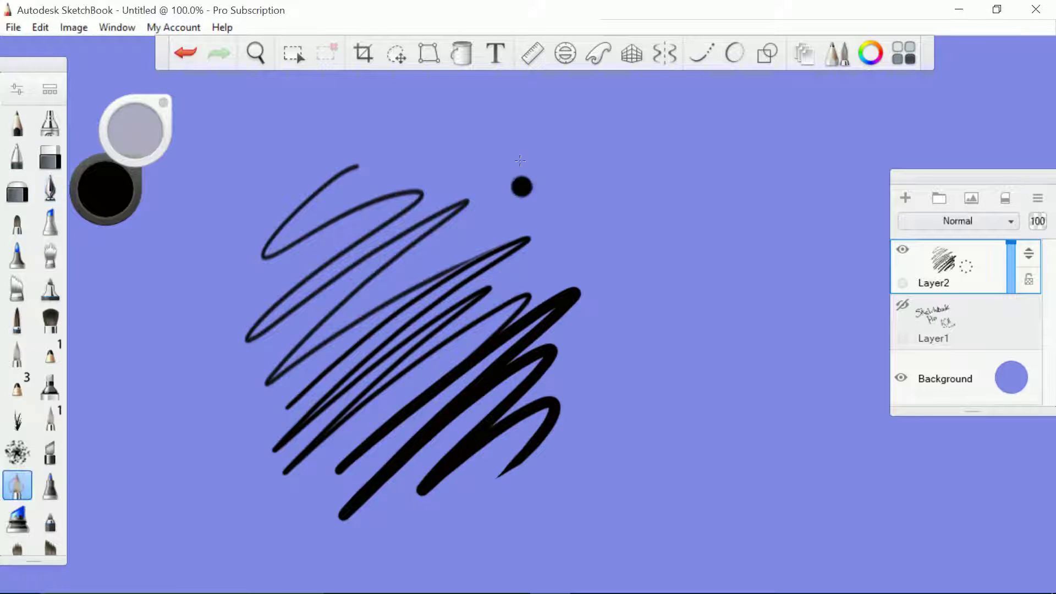
mouse_move(469, 175)
mouse_down()
mouse_move(625, 108)
mouse_move(550, 231)
mouse_move(657, 276)
mouse_up()
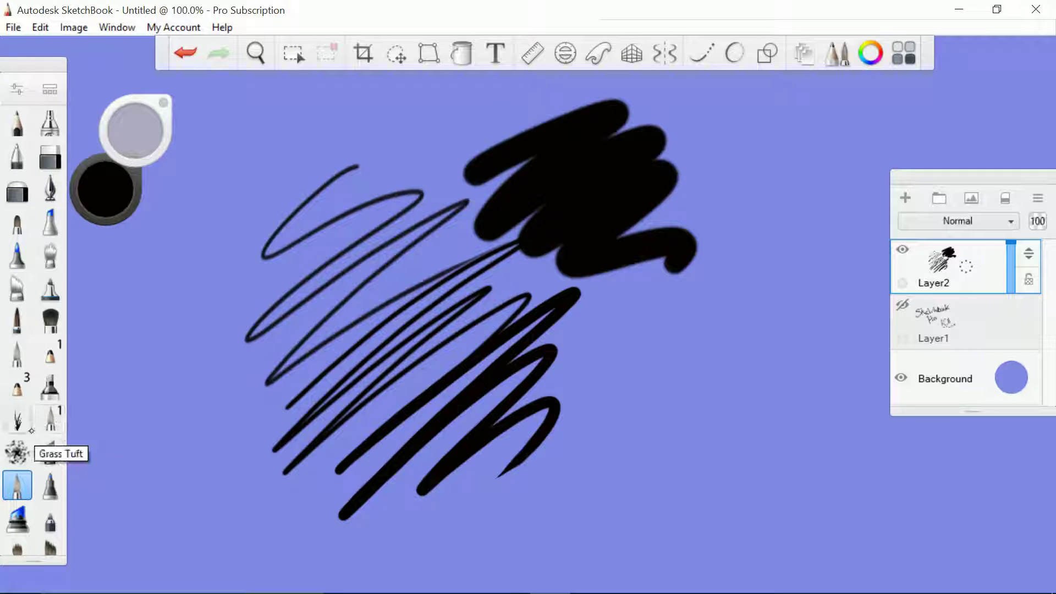
Step: Choose the Dotted 3 brush from the Splatter set, set the colour to orange, and paint dots across the scribbles
click(50, 89)
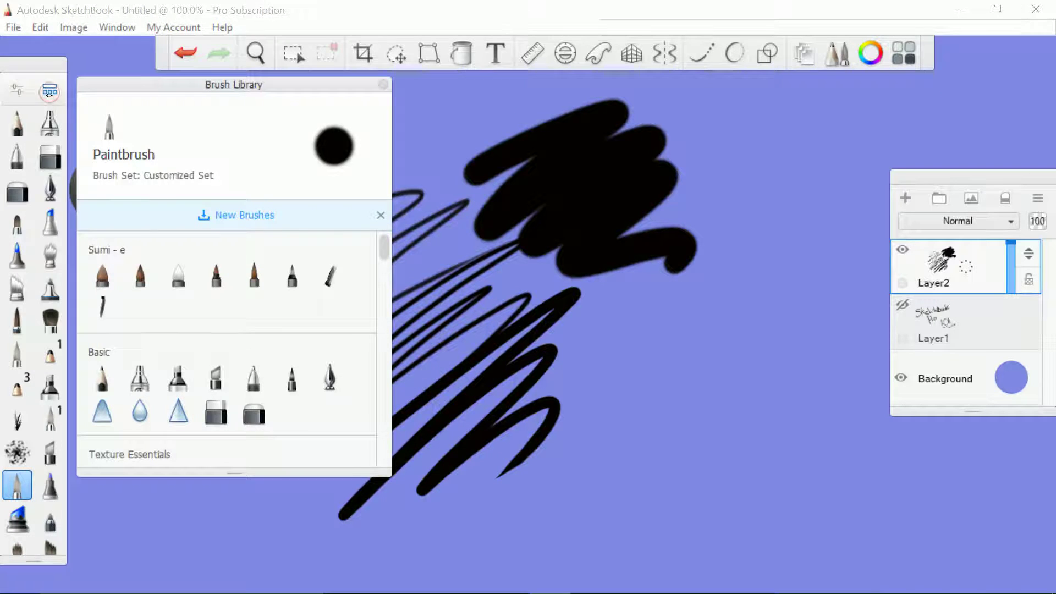
mouse_move(383, 251)
mouse_down()
mouse_move(382, 448)
mouse_move(375, 360)
mouse_up()
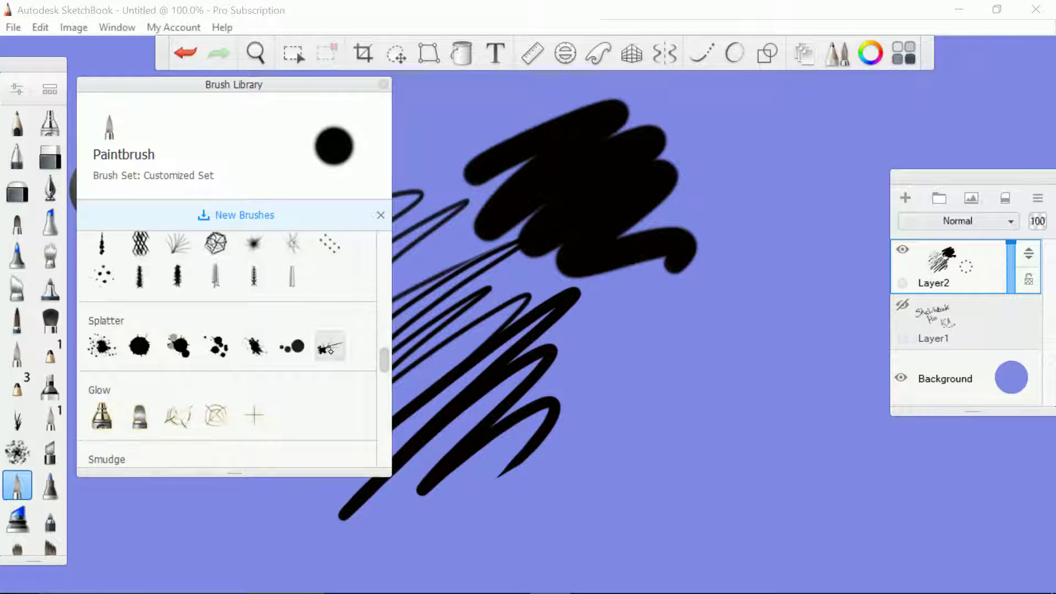
click(291, 352)
click(383, 85)
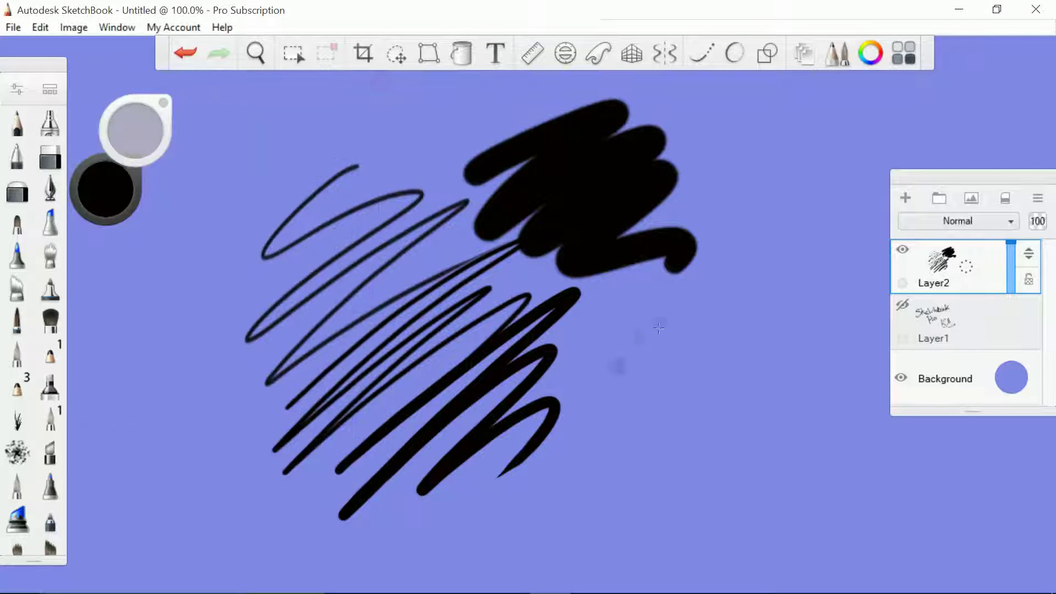
click(105, 187)
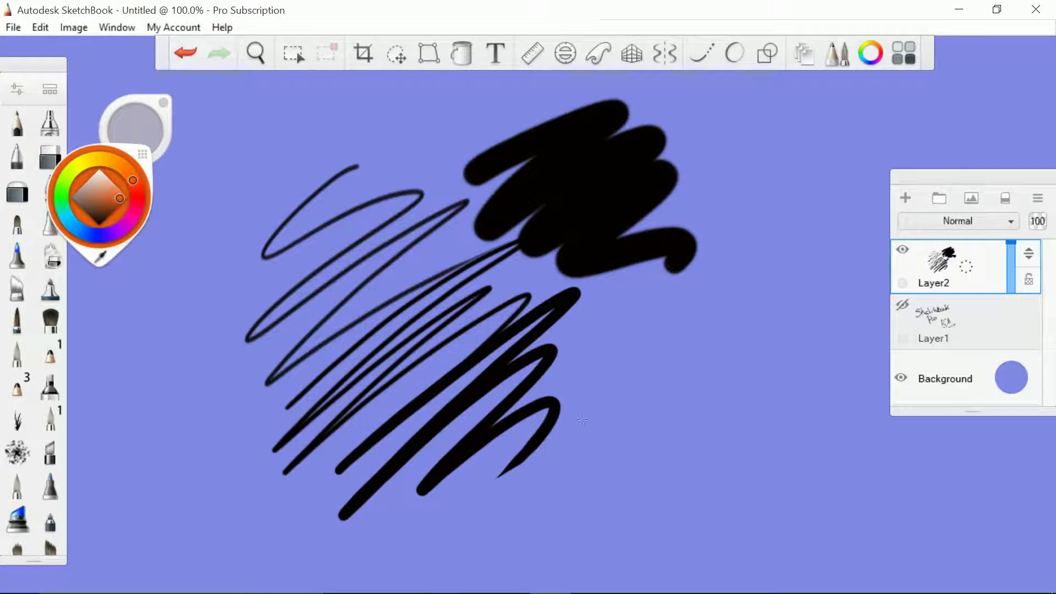
mouse_move(230, 411)
mouse_down()
mouse_move(528, 221)
mouse_move(714, 212)
mouse_move(785, 307)
mouse_move(692, 420)
mouse_up()
Step: Choose the Paint Splatter 4 brush from the Splatter set, set the colour to purple, and paint densely across the dots and scribbles
click(50, 89)
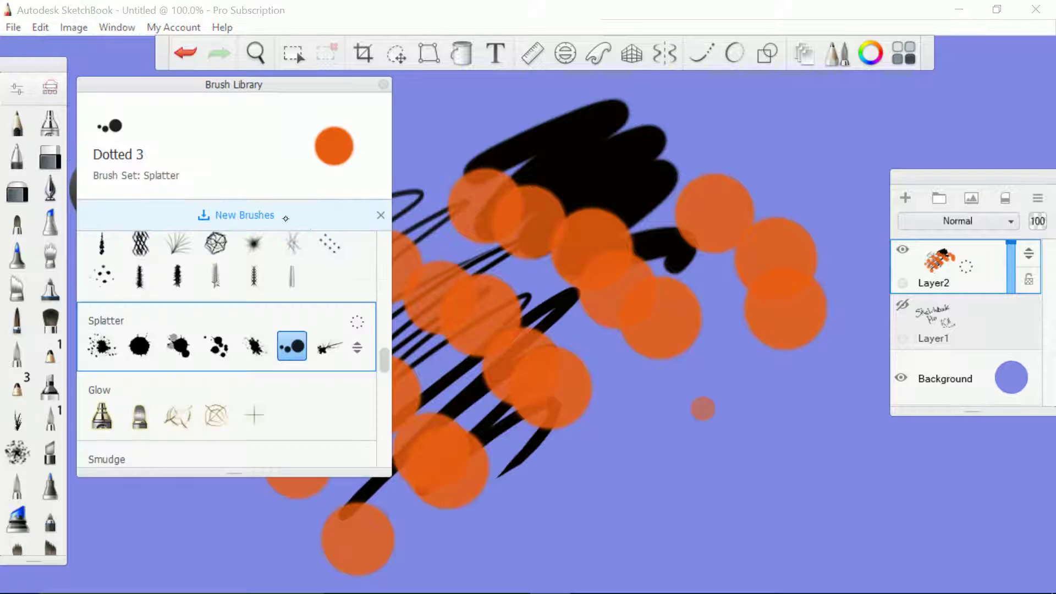
click(216, 345)
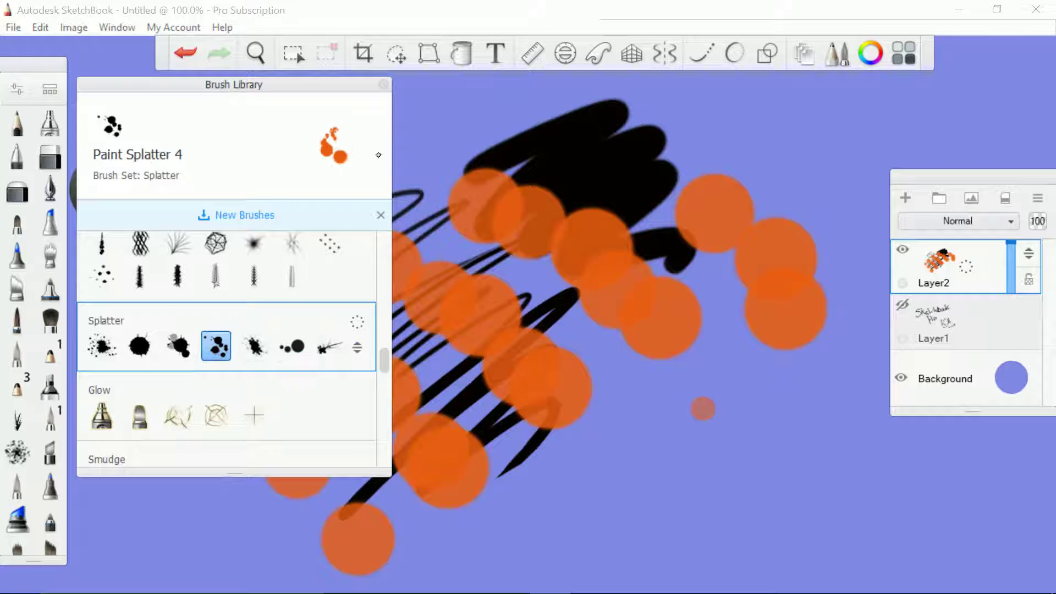
click(130, 191)
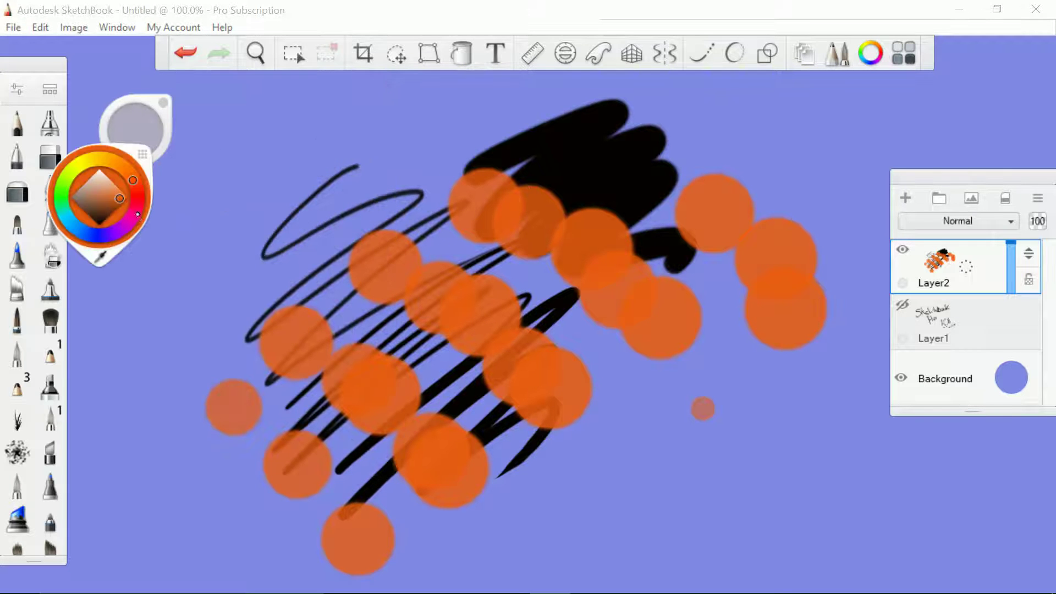
click(122, 228)
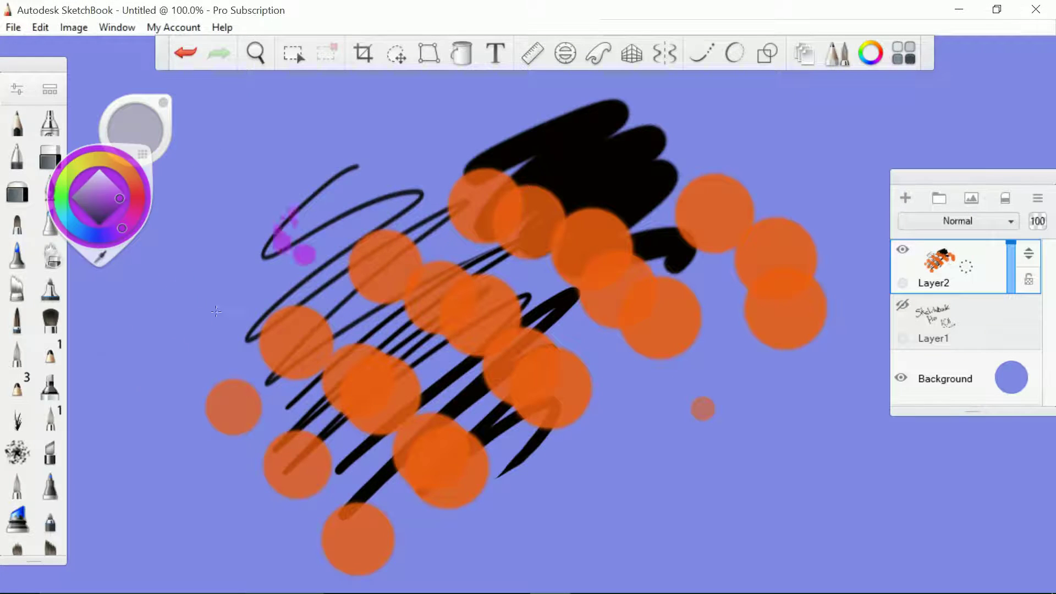
mouse_move(293, 245)
mouse_down()
mouse_move(190, 339)
mouse_move(181, 457)
mouse_move(385, 467)
mouse_move(798, 137)
mouse_move(633, 362)
mouse_up()
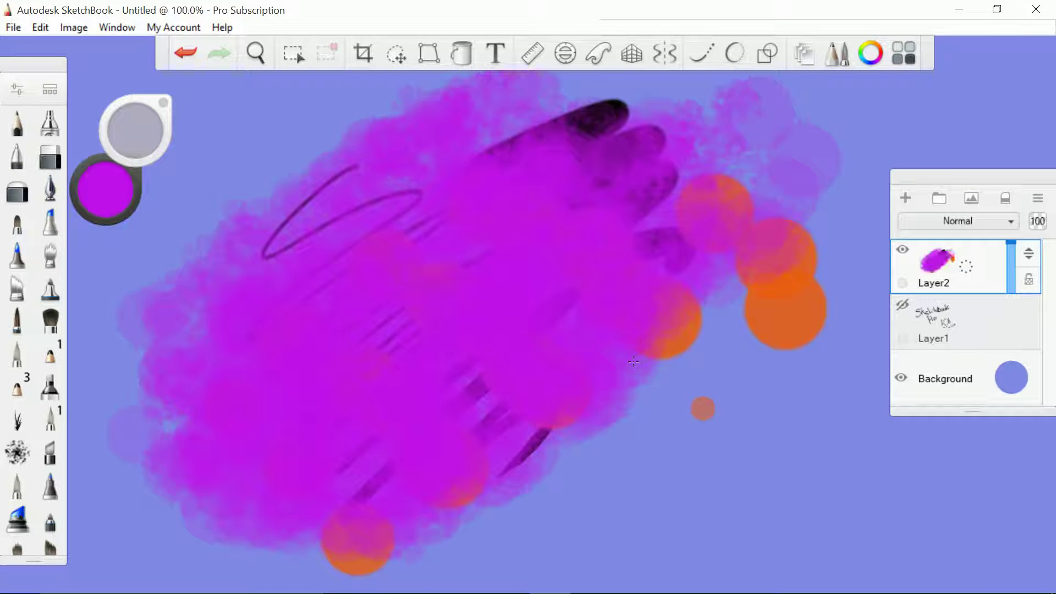
Step: Choose the second brush of the Splatter set, set the colour to orange, and cover most of the purple paint with large splatters
click(50, 89)
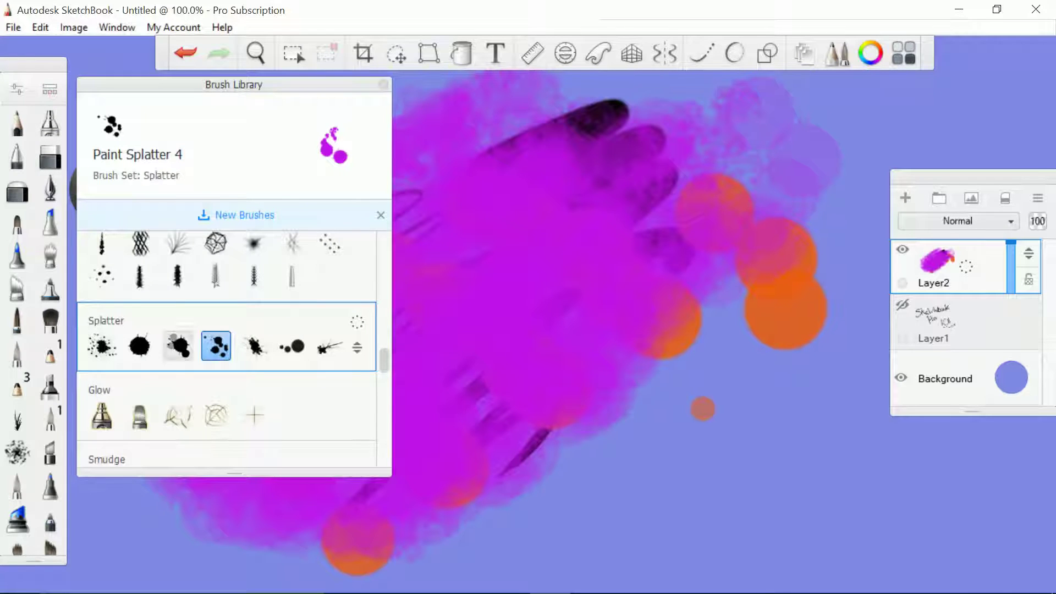
click(139, 346)
click(381, 83)
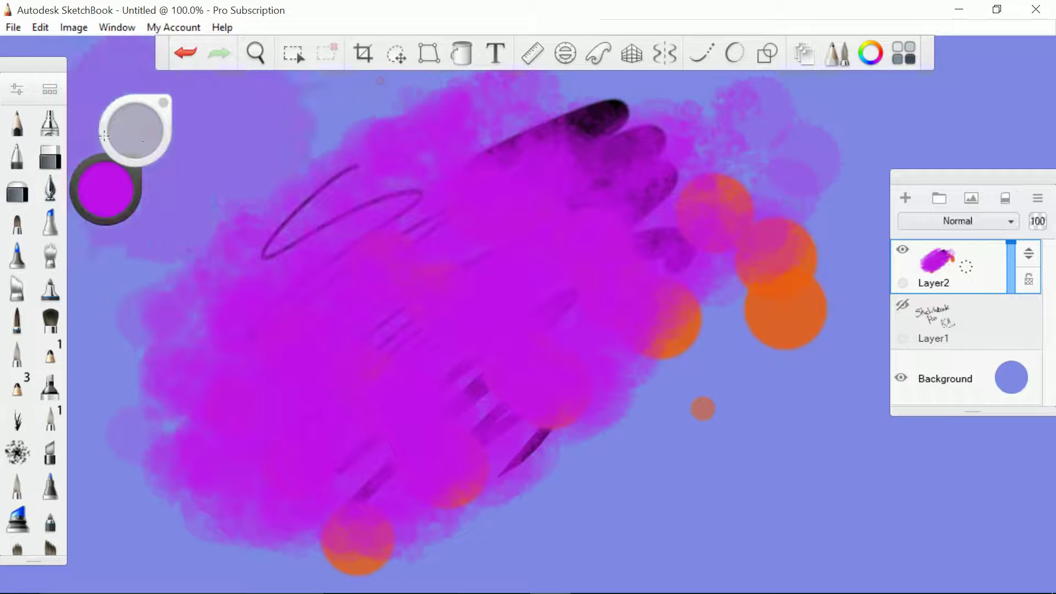
click(110, 190)
click(130, 173)
mouse_move(275, 330)
mouse_down()
mouse_move(170, 357)
mouse_move(264, 330)
mouse_move(203, 329)
mouse_move(714, 423)
mouse_up()
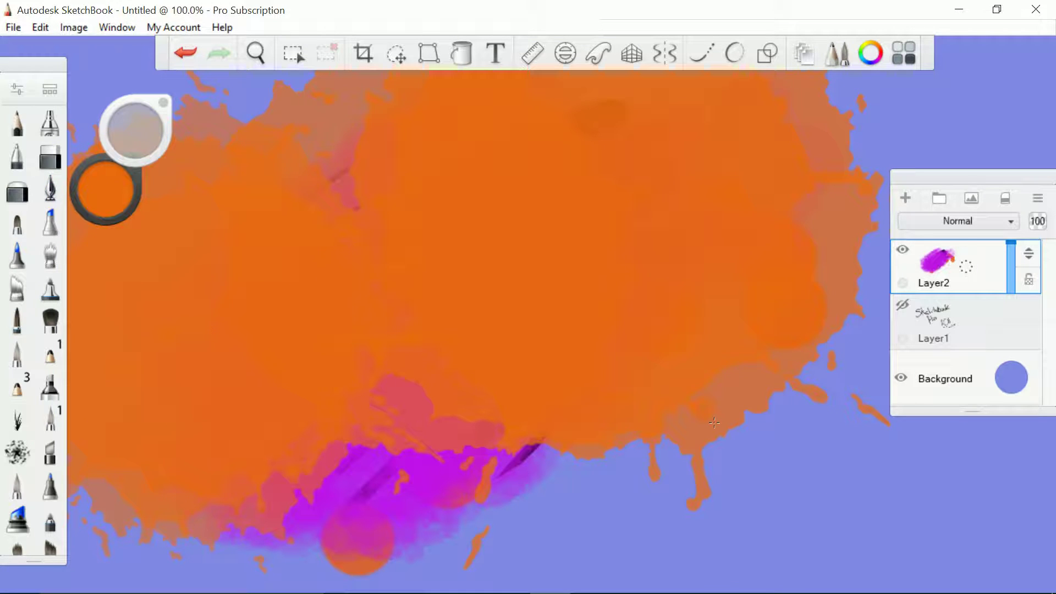
Step: Zoom and rotate the canvas to examine the splatter painting at different scales and angles
scroll(714, 422, down, 5)
scroll(714, 421, up, 3)
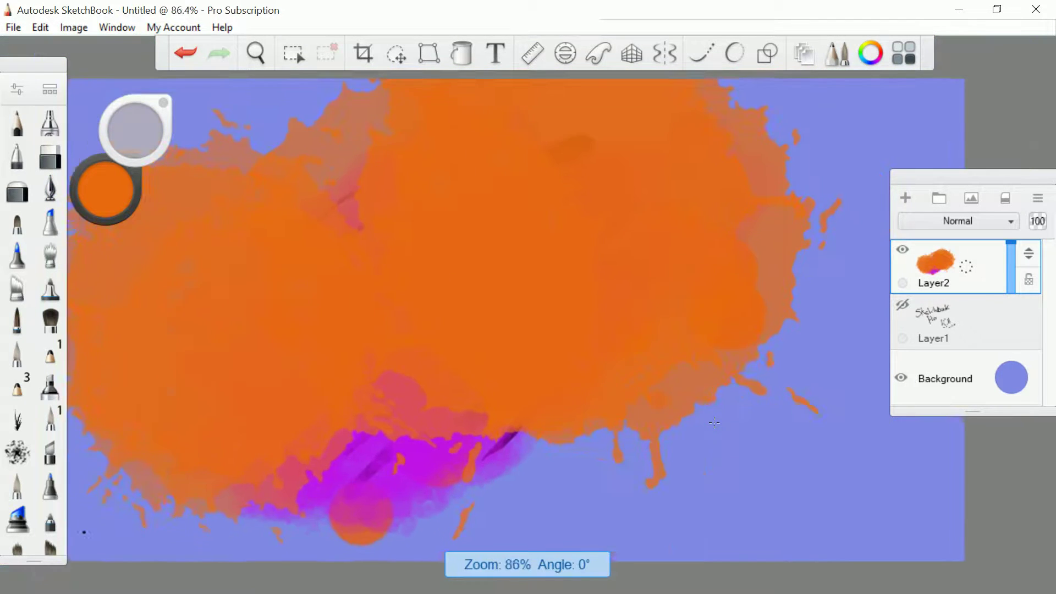
scroll(714, 421, down, 2)
scroll(714, 422, up, 3)
scroll(714, 422, down, 2)
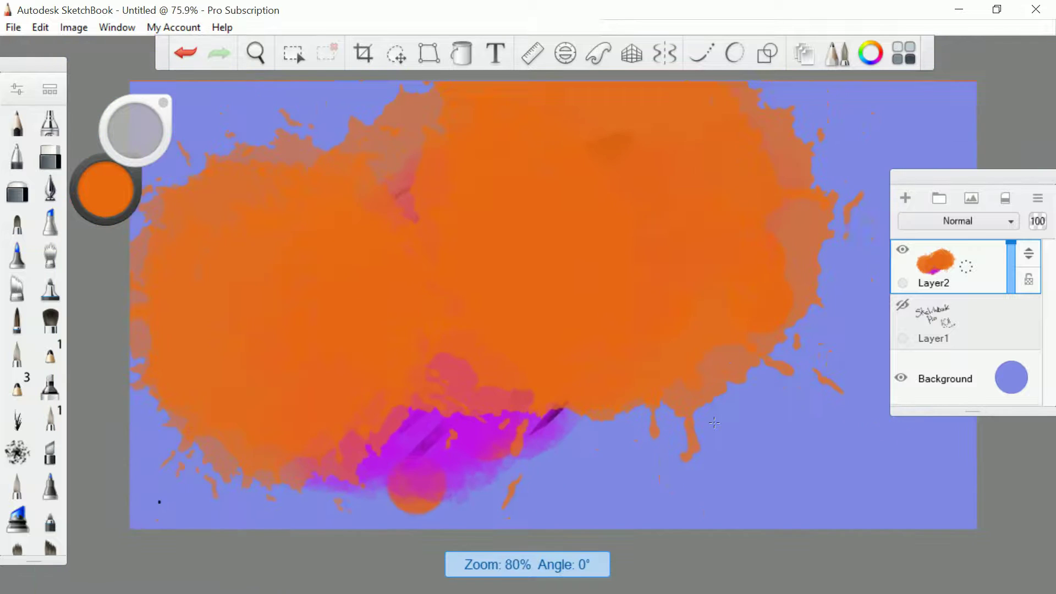
scroll(714, 422, down, 4)
scroll(714, 423, up, 5)
scroll(714, 422, down, 1)
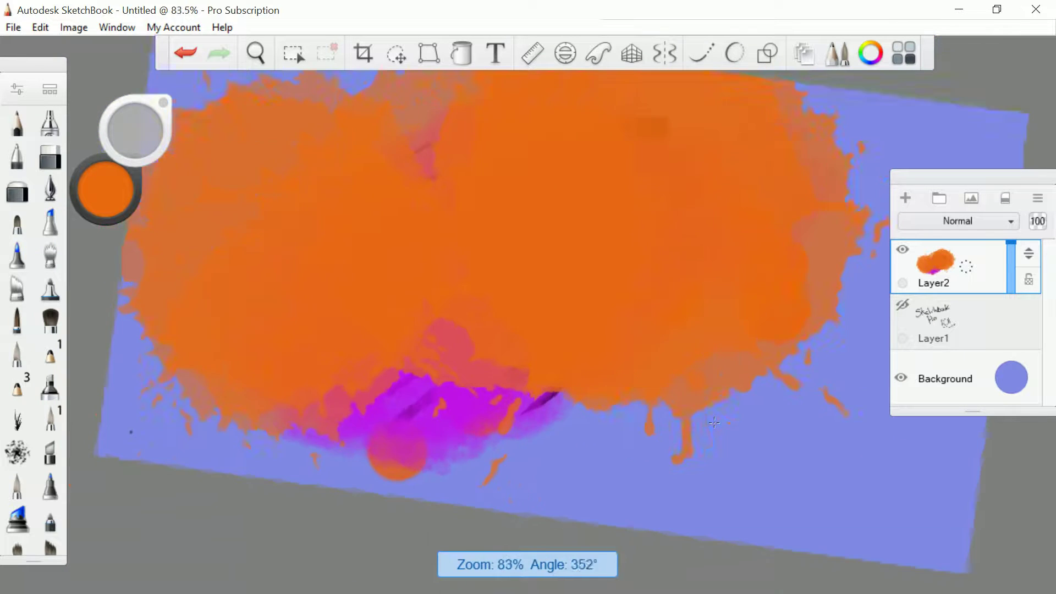
scroll(714, 421, down, 3)
scroll(713, 422, up, 3)
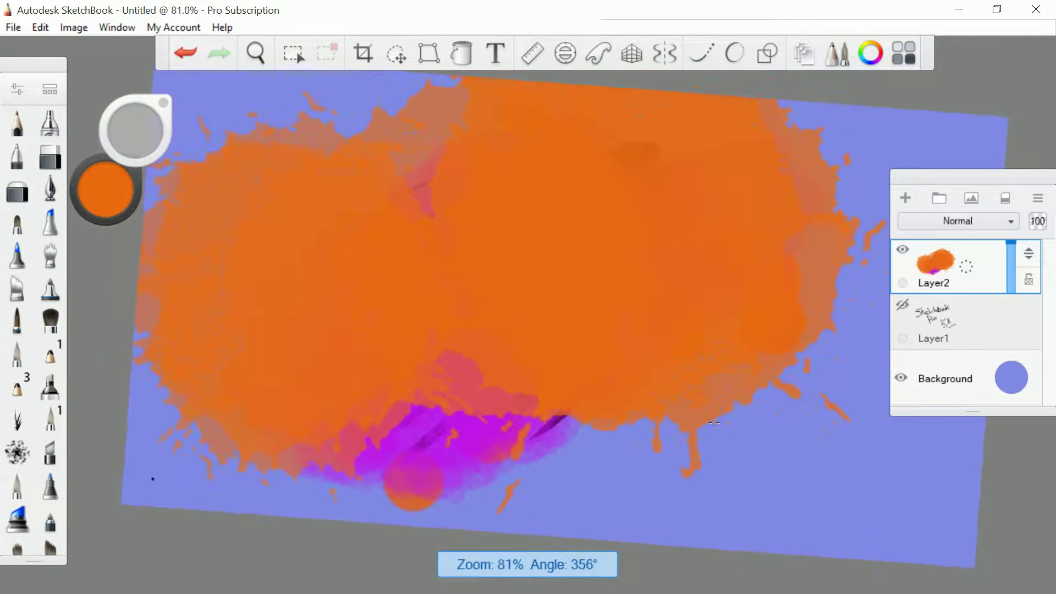
scroll(714, 422, up, 1)
scroll(713, 422, down, 2)
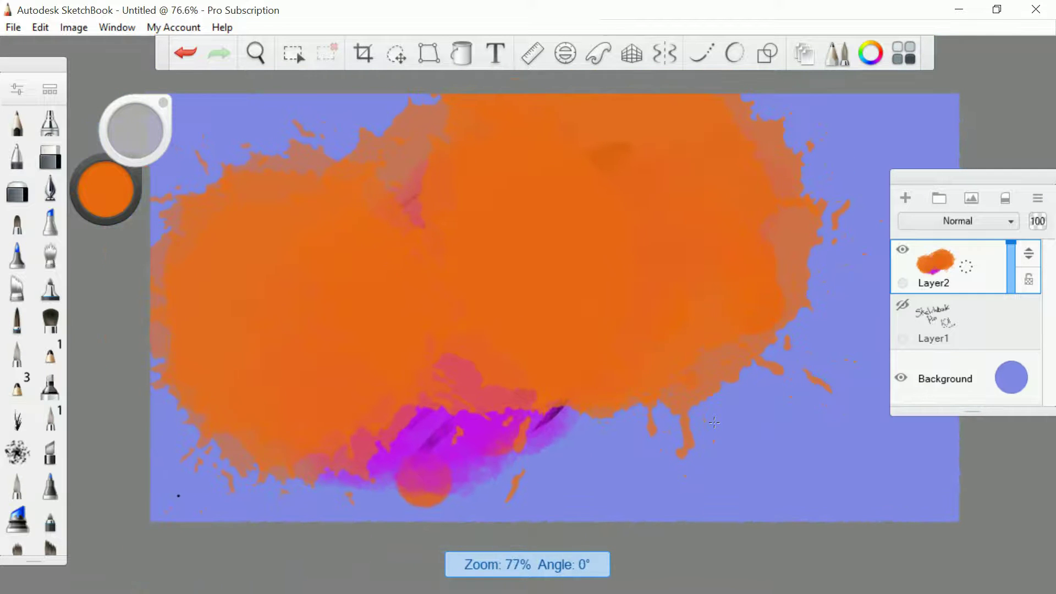
click(714, 421)
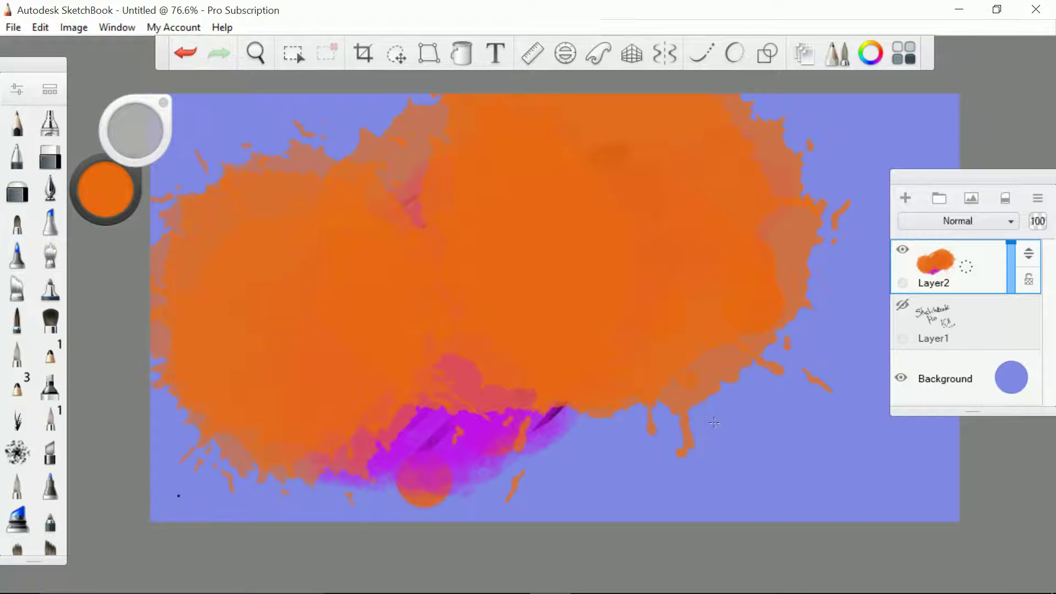
scroll(714, 422, down, 2)
scroll(714, 422, up, 2)
click(714, 422)
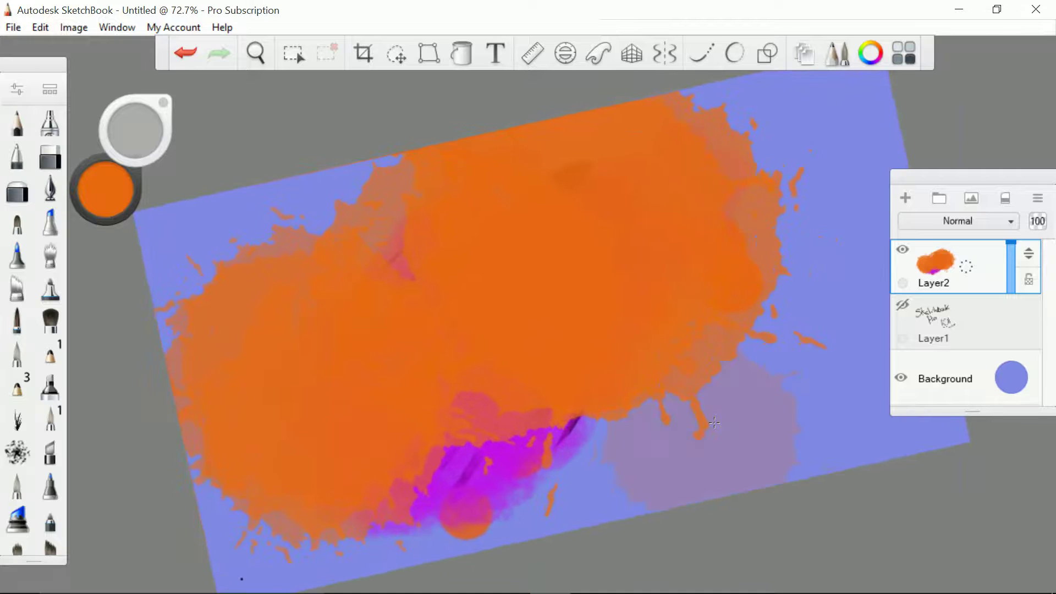
scroll(714, 422, down, 2)
scroll(714, 422, up, 2)
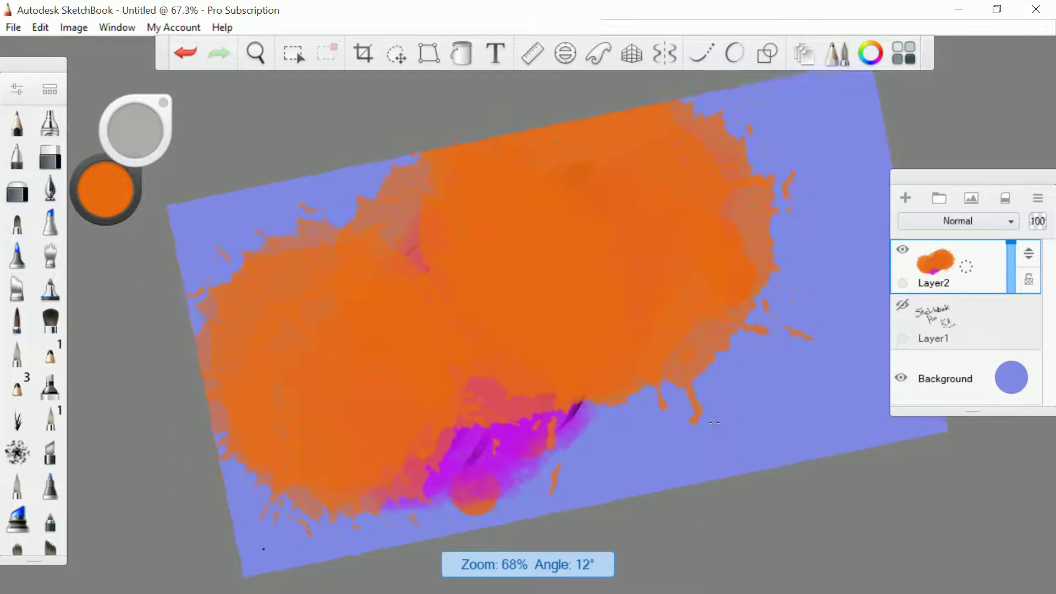
scroll(713, 422, down, 2)
scroll(714, 422, up, 3)
scroll(714, 422, down, 3)
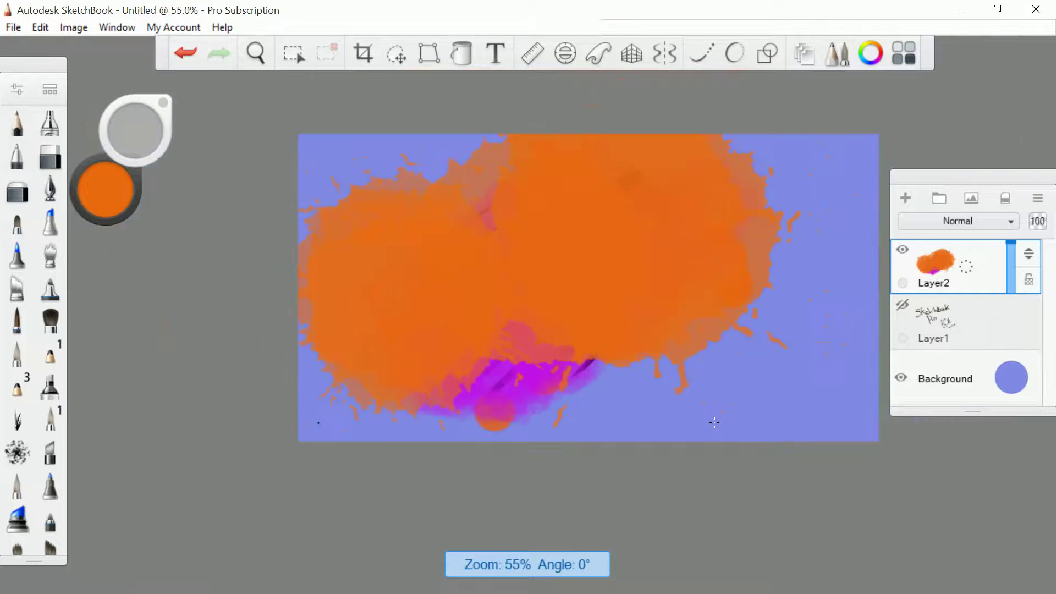
scroll(714, 422, up, 1)
scroll(714, 422, up, 3)
scroll(714, 422, down, 3)
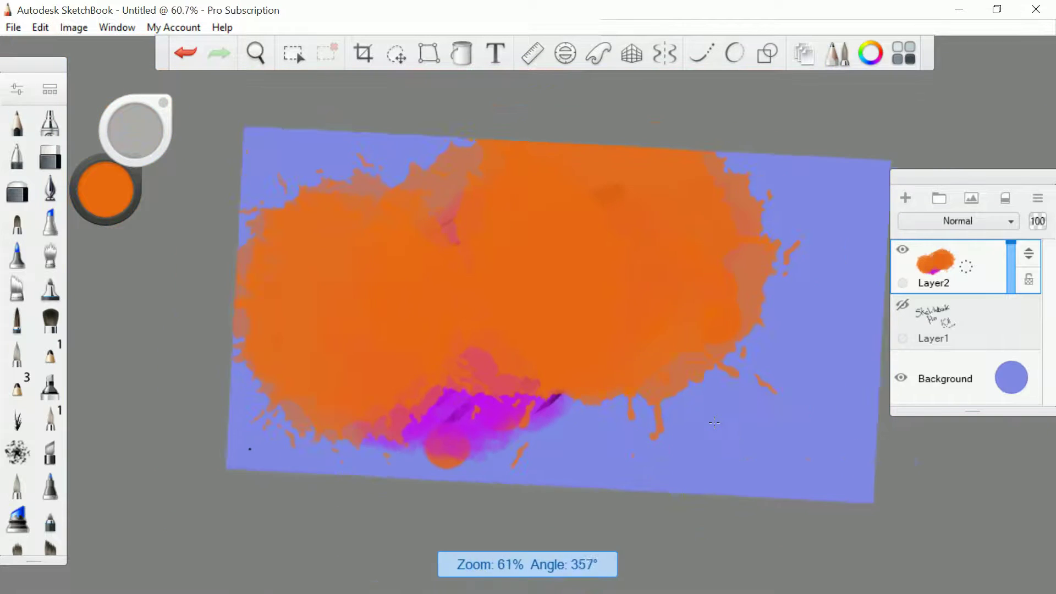
scroll(713, 422, up, 1)
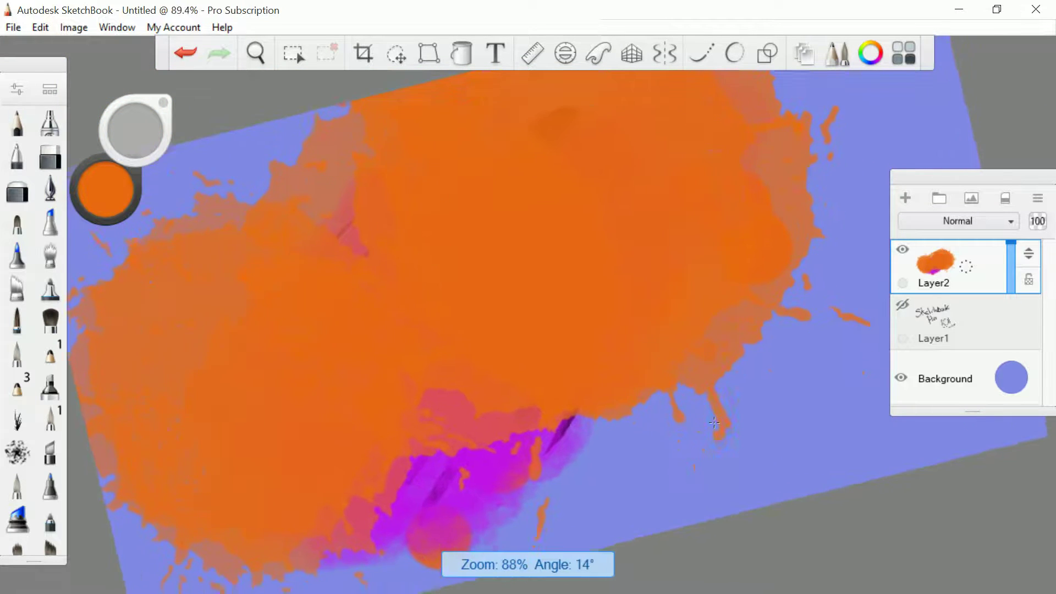
scroll(713, 421, down, 3)
scroll(714, 423, up, 4)
scroll(714, 422, down, 2)
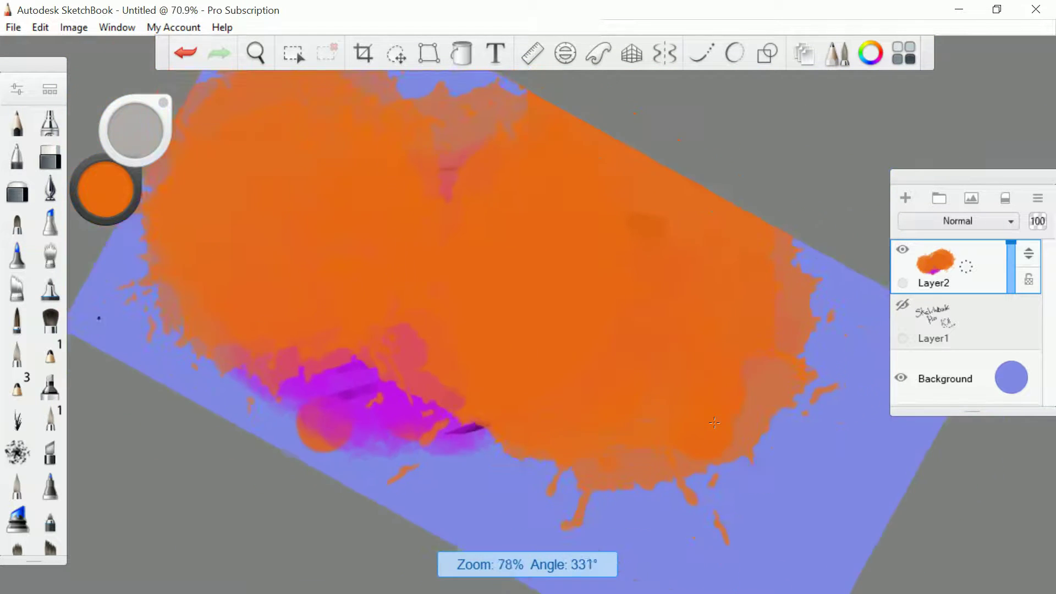
Step: Draw a tiny red smiley face with two dot eyes and a curved mouth on the orange area, using a pen brush at 320% zoom
scroll(714, 422, up, 3)
drag(714, 421, 714, 421)
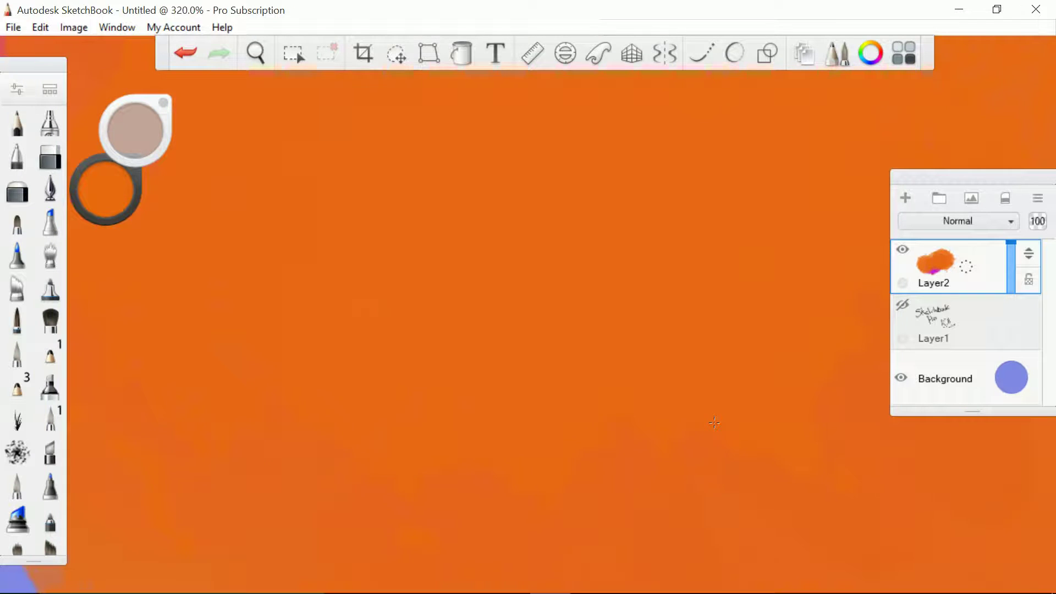
click(112, 185)
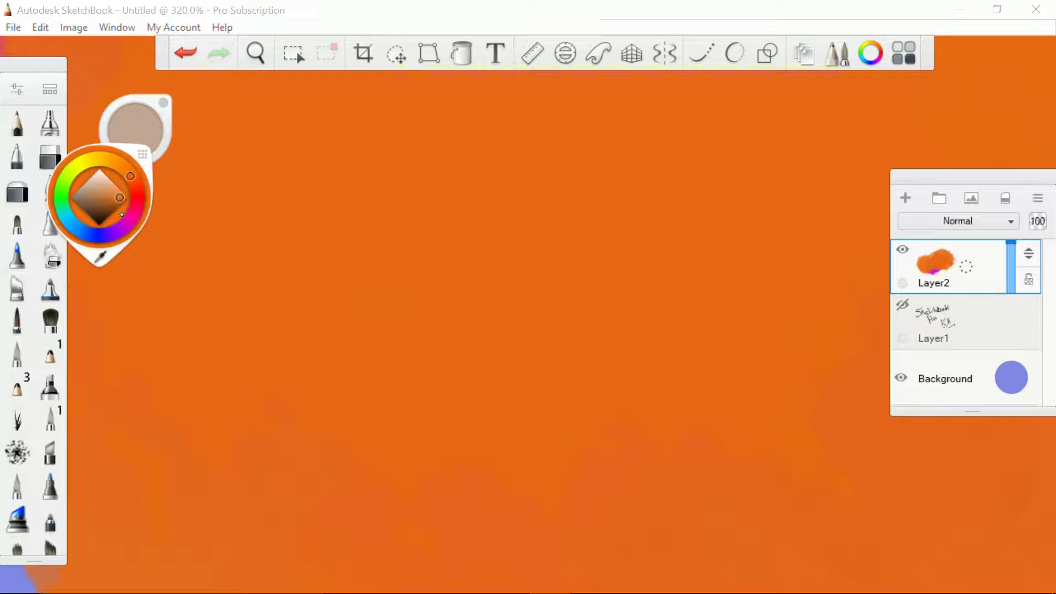
click(137, 194)
click(20, 167)
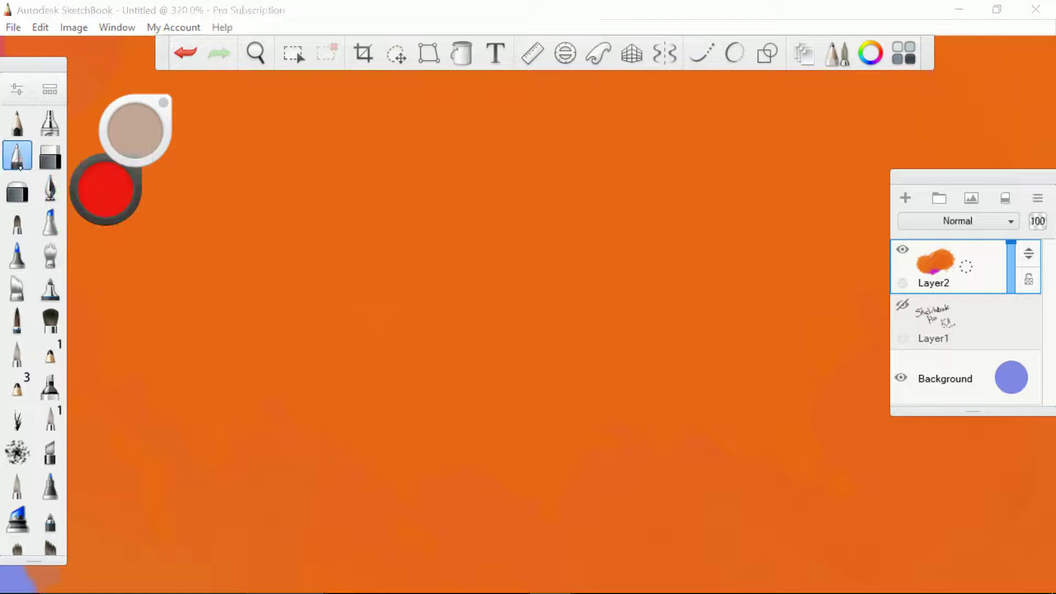
drag(353, 329, 416, 314)
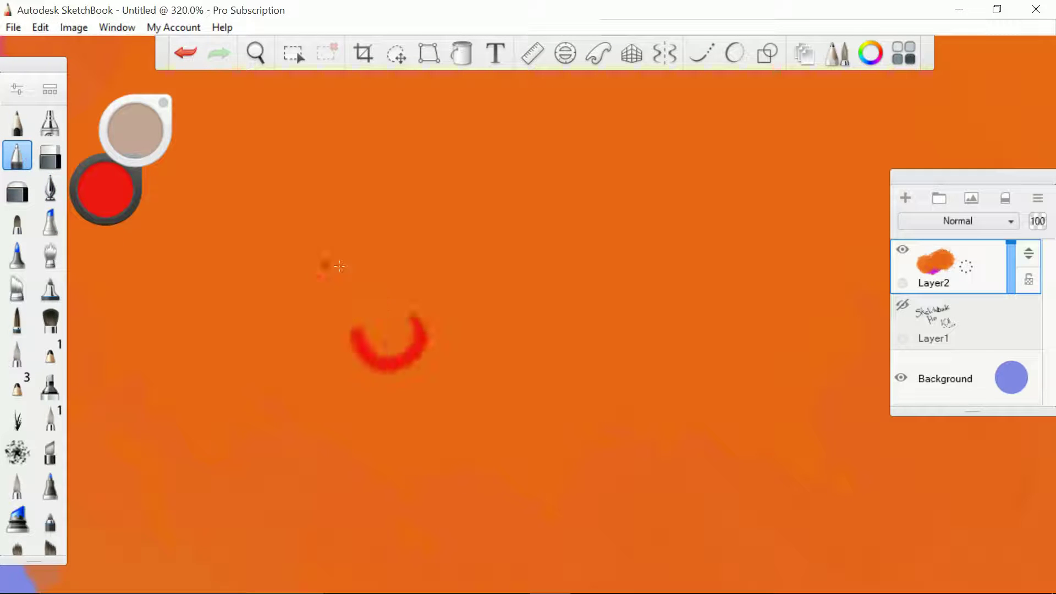
drag(339, 266, 325, 280)
drag(385, 231, 391, 242)
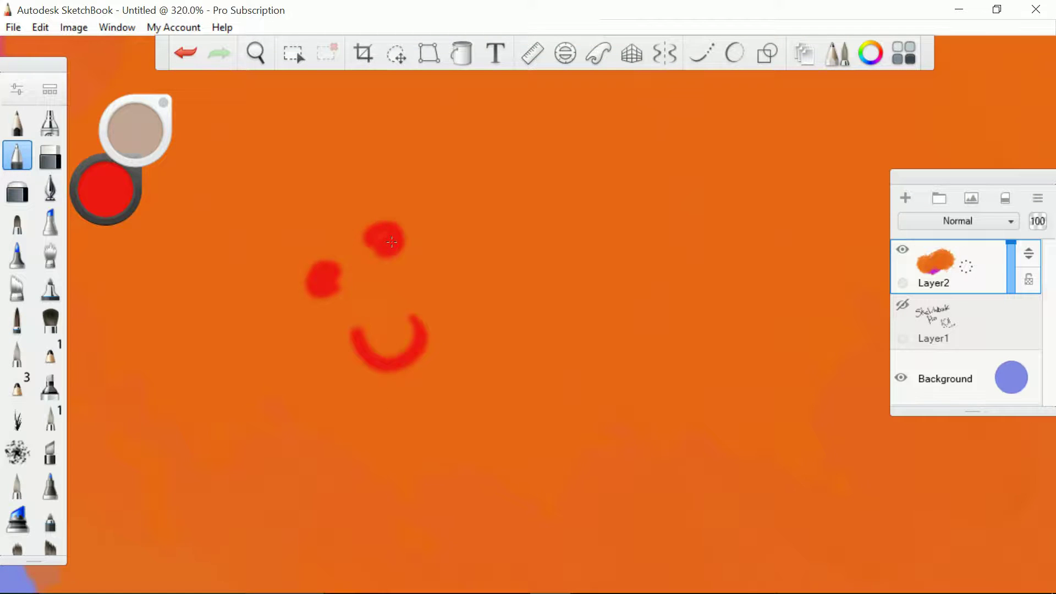
Step: Reposition the brush and colour pucks so that the colour puck sits just below the brush puck without overlapping
scroll(391, 242, down, 10)
scroll(391, 242, up, 4)
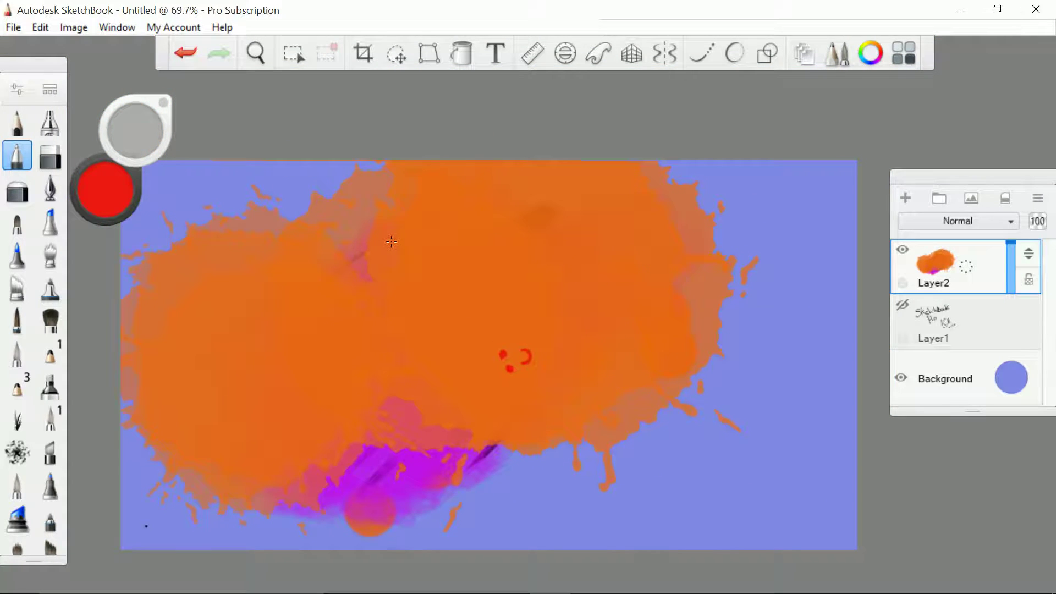
click(99, 206)
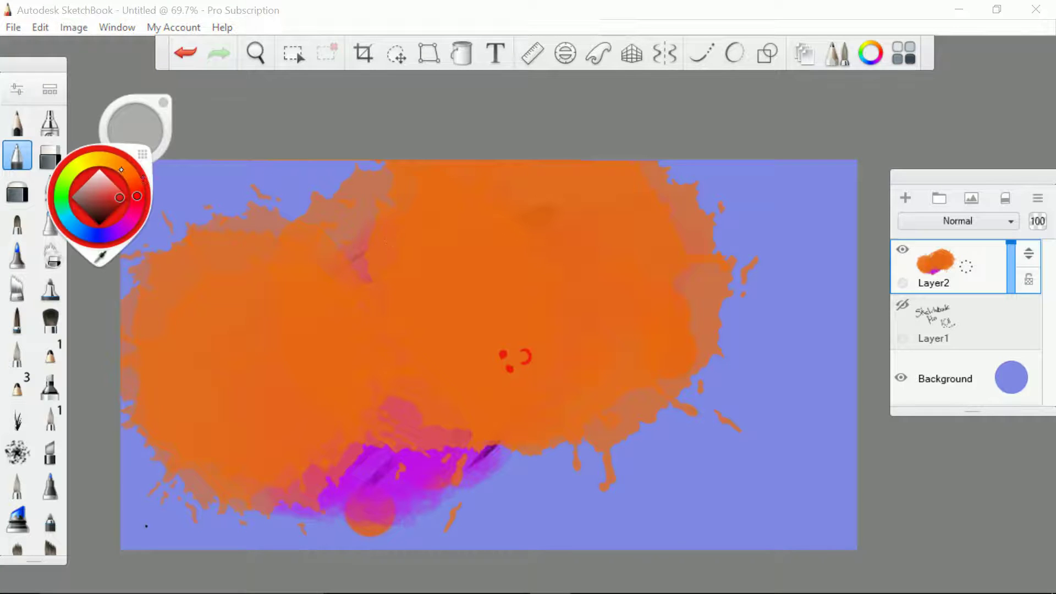
click(158, 157)
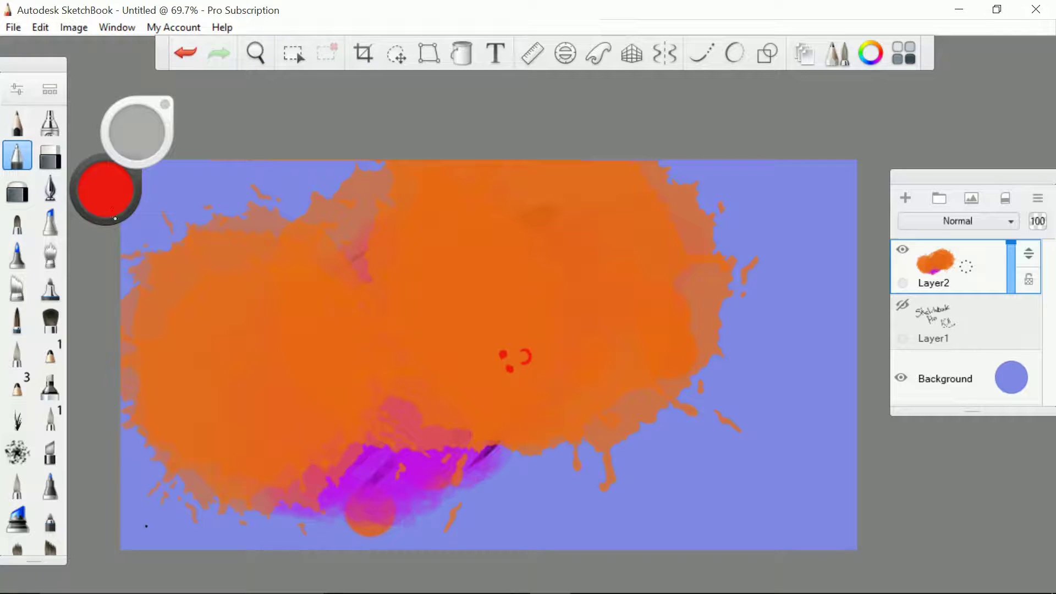
mouse_move(124, 213)
mouse_down()
mouse_move(175, 344)
mouse_move(165, 345)
mouse_move(156, 248)
mouse_move(124, 212)
mouse_up()
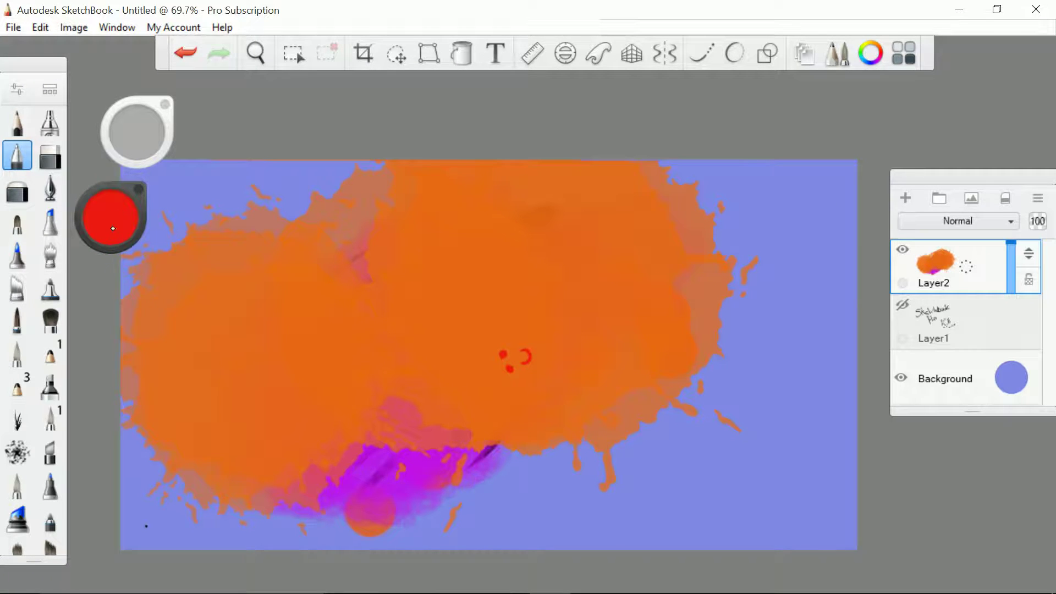
Step: Set the colour to bright green and paint a thick zigzag over the orange area with a round paintbrush
click(113, 228)
drag(73, 247, 67, 233)
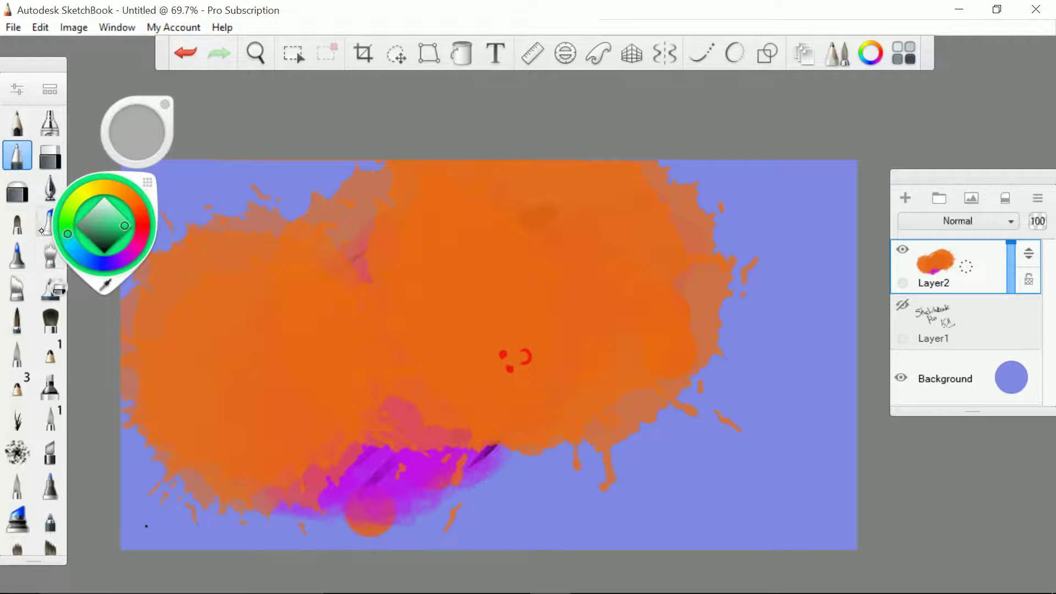
click(17, 320)
drag(220, 324, 366, 222)
drag(383, 263, 275, 388)
mouse_move(242, 319)
mouse_down()
mouse_move(277, 388)
mouse_move(316, 401)
mouse_move(456, 404)
mouse_move(472, 420)
mouse_up()
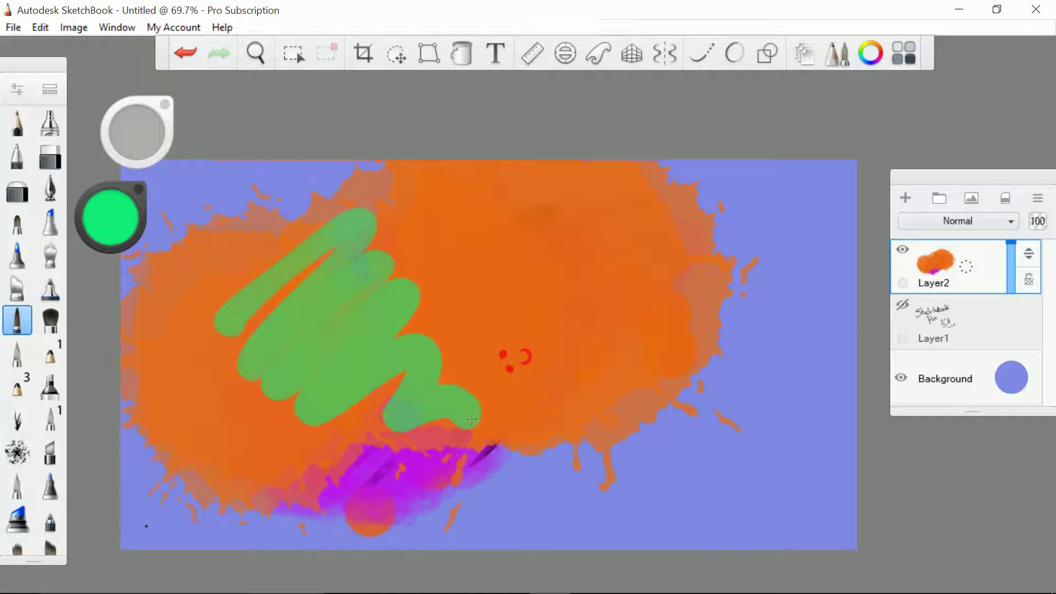
Step: Scribble over the green zigzag with the splatter brush in bright green, followed by a dark green
click(17, 452)
mouse_move(418, 252)
mouse_down()
mouse_move(400, 263)
mouse_move(484, 286)
mouse_move(506, 385)
mouse_up()
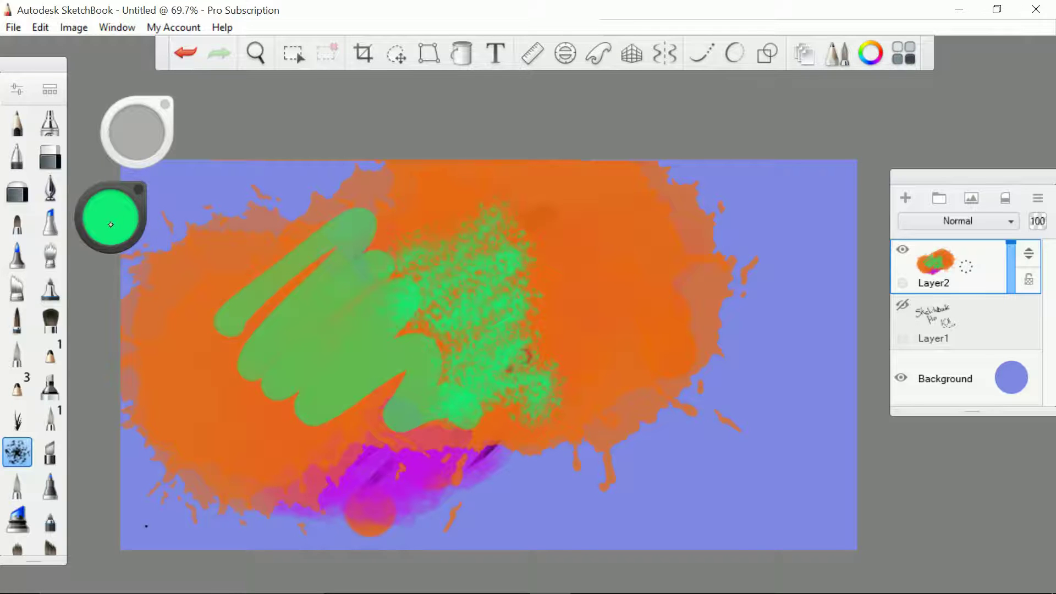
drag(111, 224, 110, 224)
mouse_move(313, 320)
mouse_down()
mouse_move(385, 292)
mouse_move(484, 330)
mouse_move(501, 368)
mouse_up()
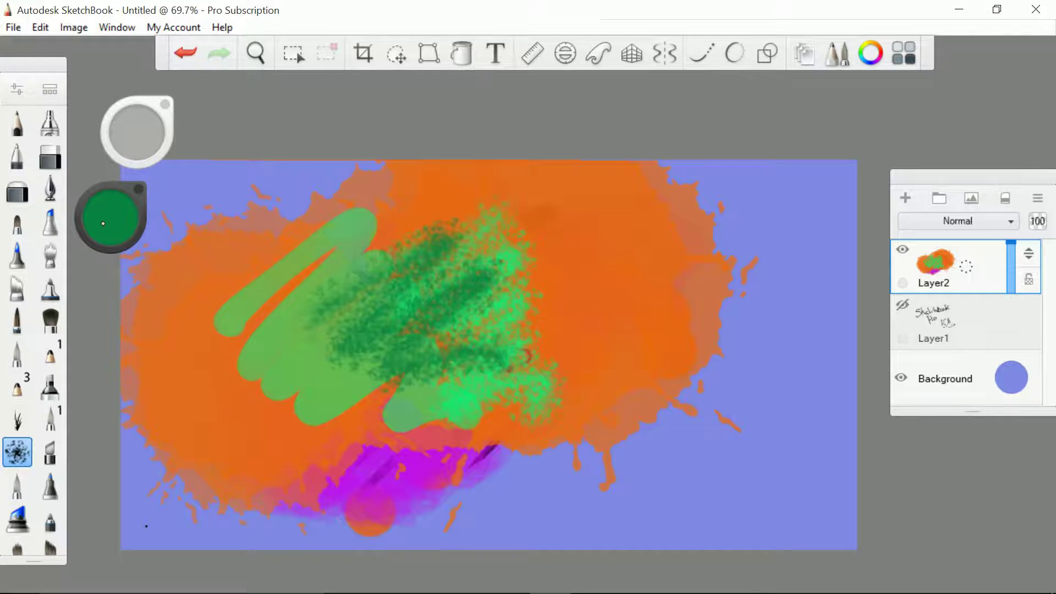
Step: Blend more splatter-brush scribbles over the green area in a muted mid green and a lighter, more saturated green
drag(103, 224, 103, 210)
mouse_move(380, 253)
mouse_down()
mouse_move(429, 363)
mouse_move(498, 420)
mouse_up()
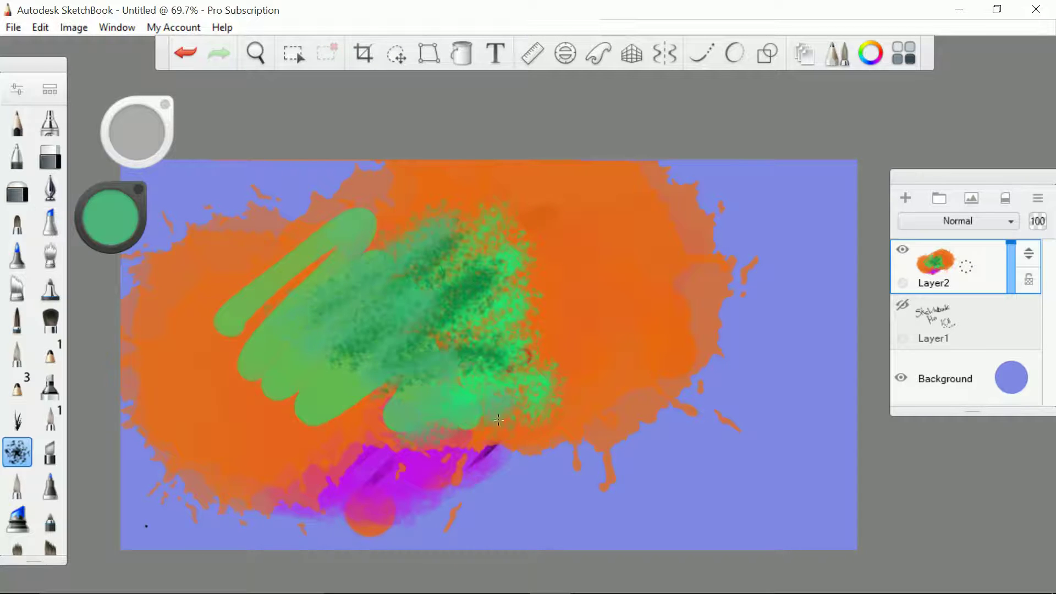
click(113, 216)
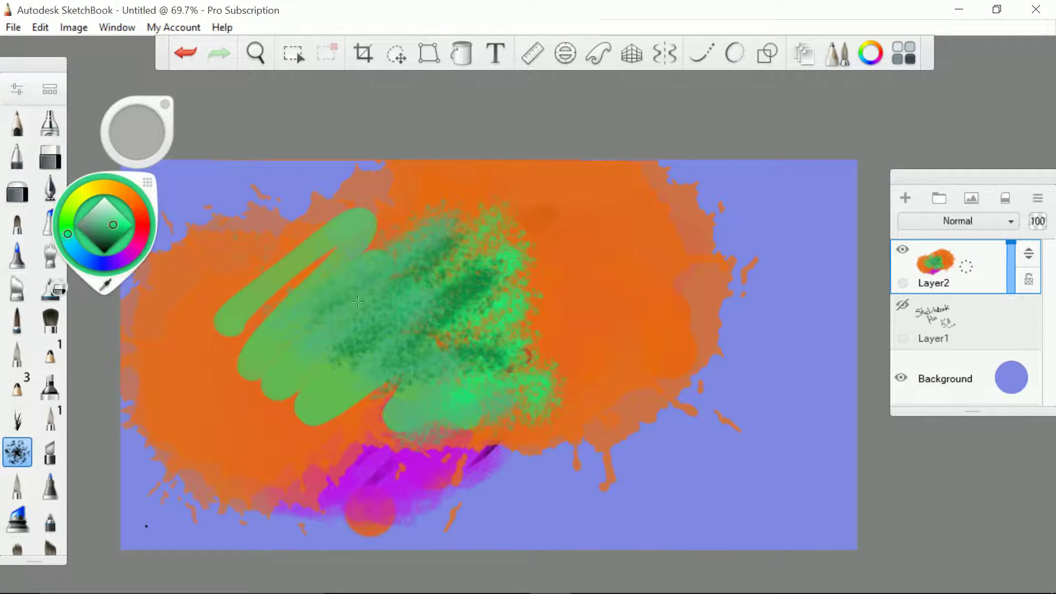
mouse_move(396, 256)
mouse_down()
mouse_move(323, 313)
mouse_move(479, 426)
mouse_up()
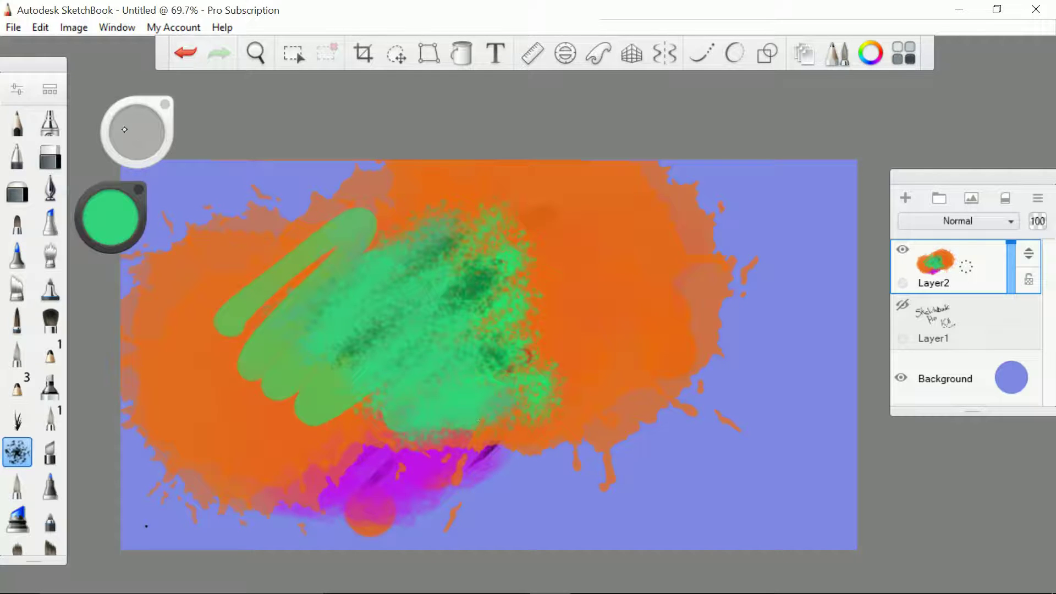
Step: Move the brush puck snugly above the colour puck and darken the brush colour to black
mouse_move(135, 98)
mouse_down()
mouse_move(156, 176)
mouse_move(120, 90)
mouse_move(117, 180)
mouse_move(120, 109)
mouse_up()
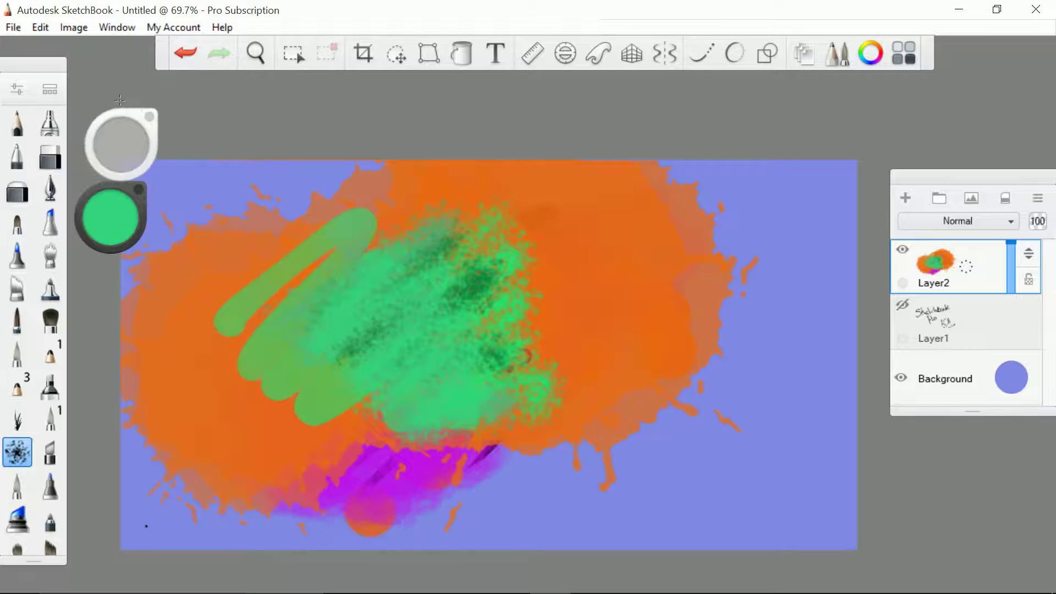
click(17, 156)
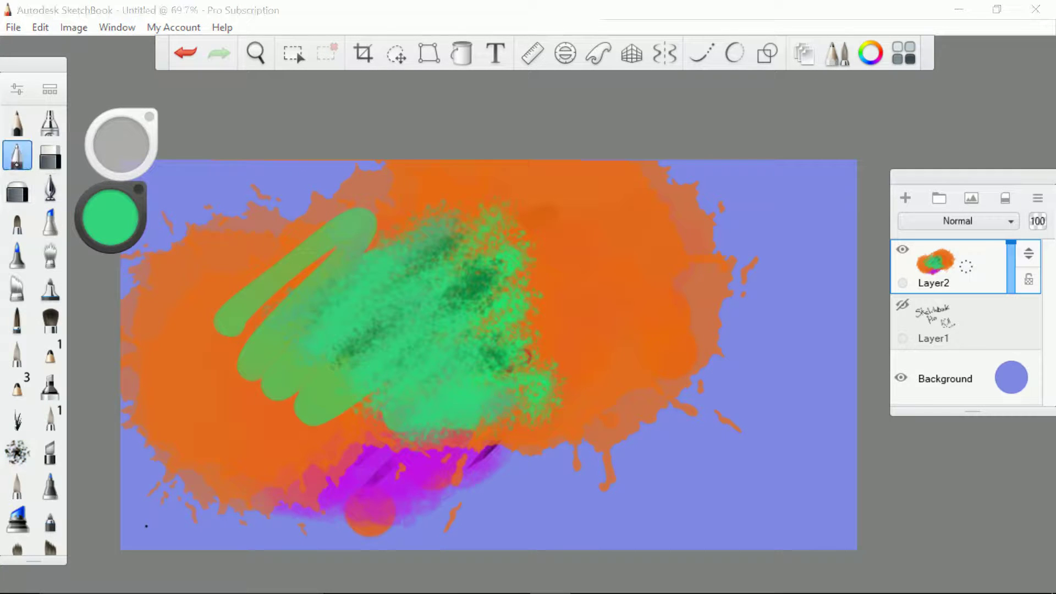
drag(111, 218, 140, 557)
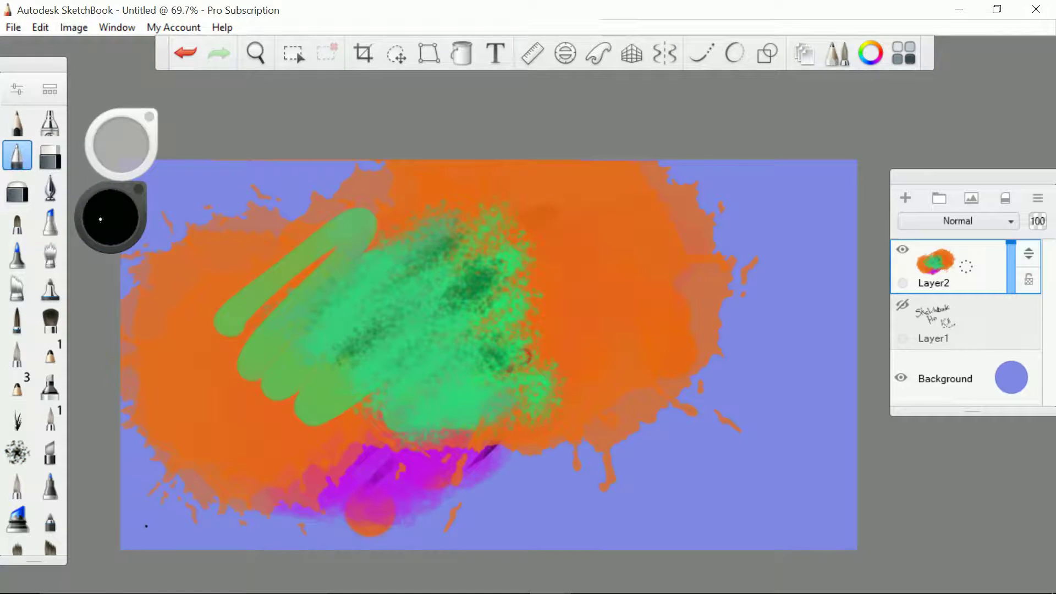
Step: Scribble a thick black zigzag with the ink pen across the green and orange areas, varying the brush size
click(50, 188)
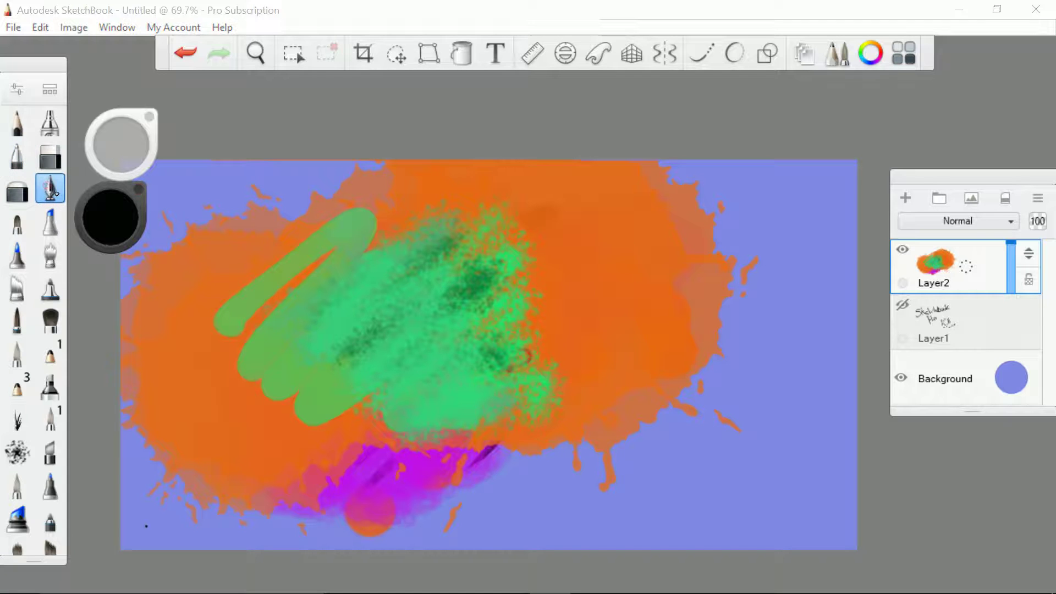
drag(122, 148, 121, 138)
mouse_move(295, 391)
mouse_down()
mouse_move(457, 293)
mouse_move(303, 453)
mouse_move(547, 294)
mouse_move(347, 456)
mouse_move(537, 377)
mouse_move(529, 417)
mouse_up()
drag(128, 136, 121, 149)
mouse_move(526, 417)
mouse_down()
mouse_move(553, 446)
mouse_move(631, 438)
mouse_up()
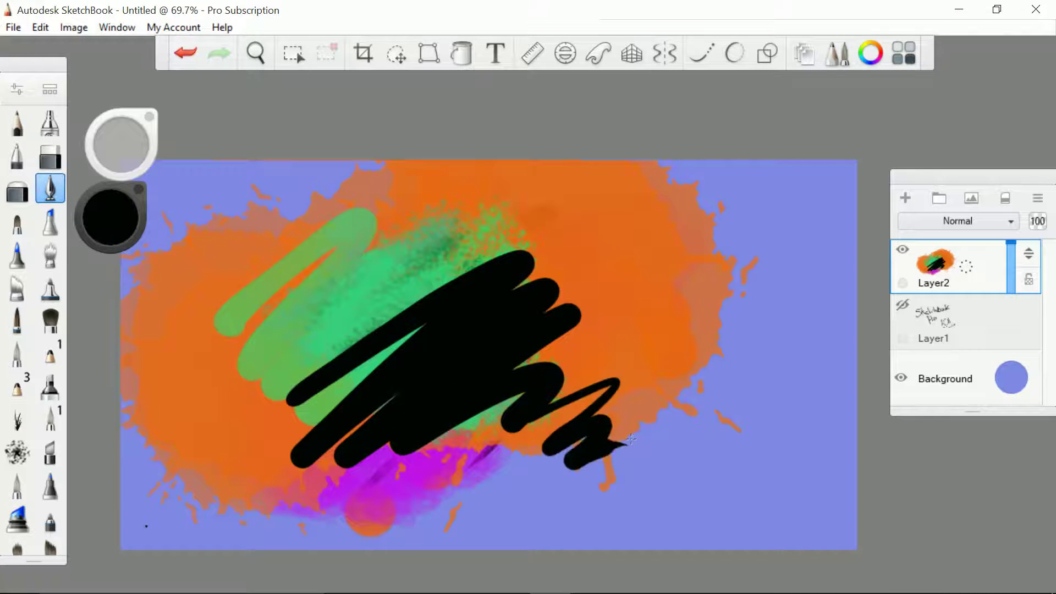
Step: Lower the ink pen's opacity and scribble semi-transparent black over the orange blob's lower-right edge
drag(121, 145, 124, 142)
mouse_move(553, 402)
mouse_down()
mouse_move(658, 329)
mouse_move(663, 375)
mouse_move(583, 484)
mouse_move(676, 492)
mouse_up()
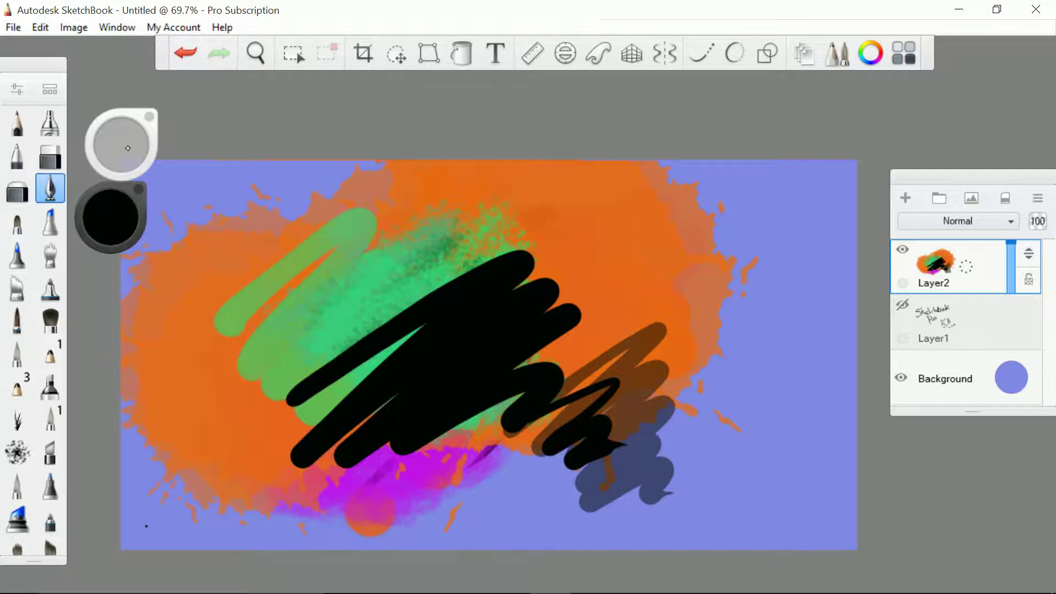
drag(128, 148, 111, 141)
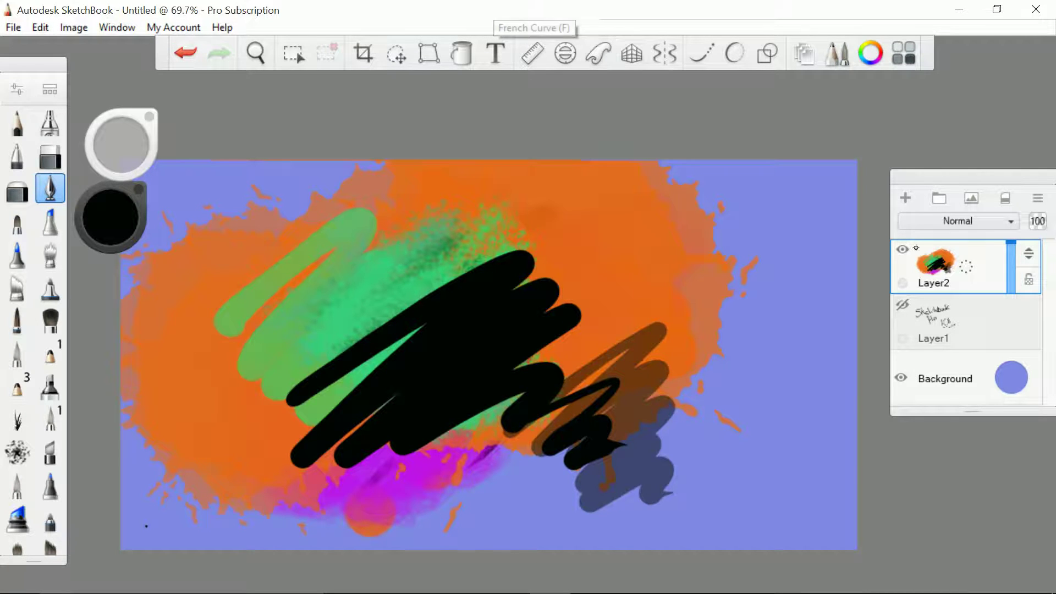
Step: Hide Layer2 and change the background to a very pale yellow-green
click(903, 249)
click(1004, 379)
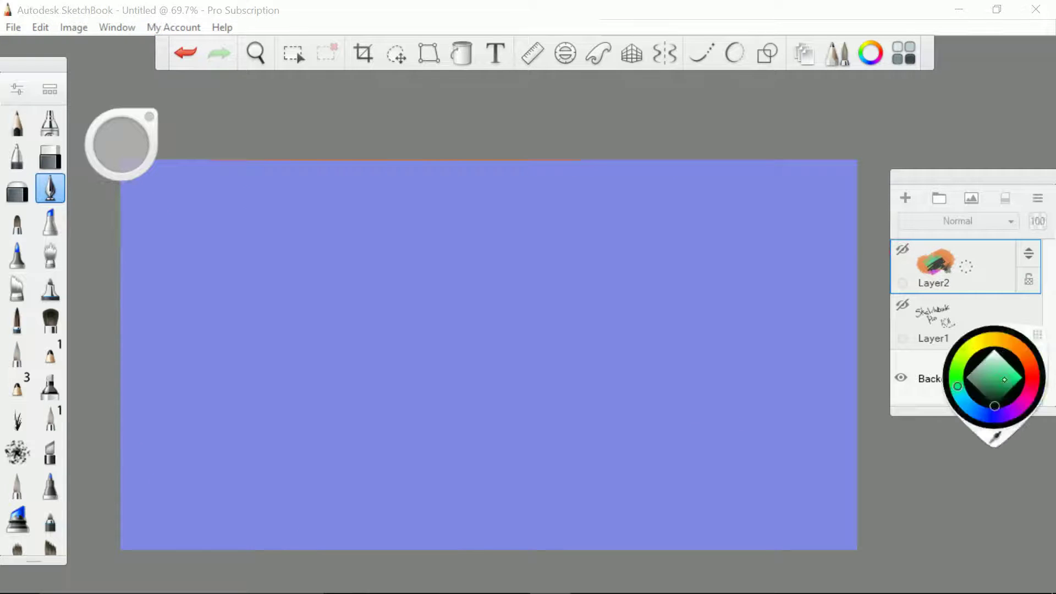
click(963, 358)
click(995, 363)
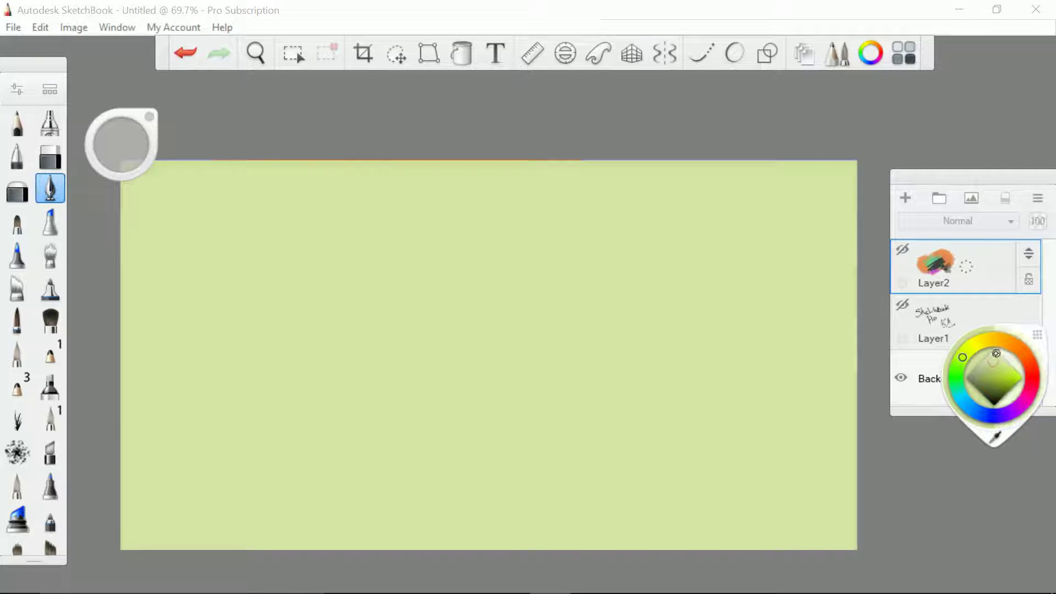
click(993, 357)
drag(993, 357, 991, 353)
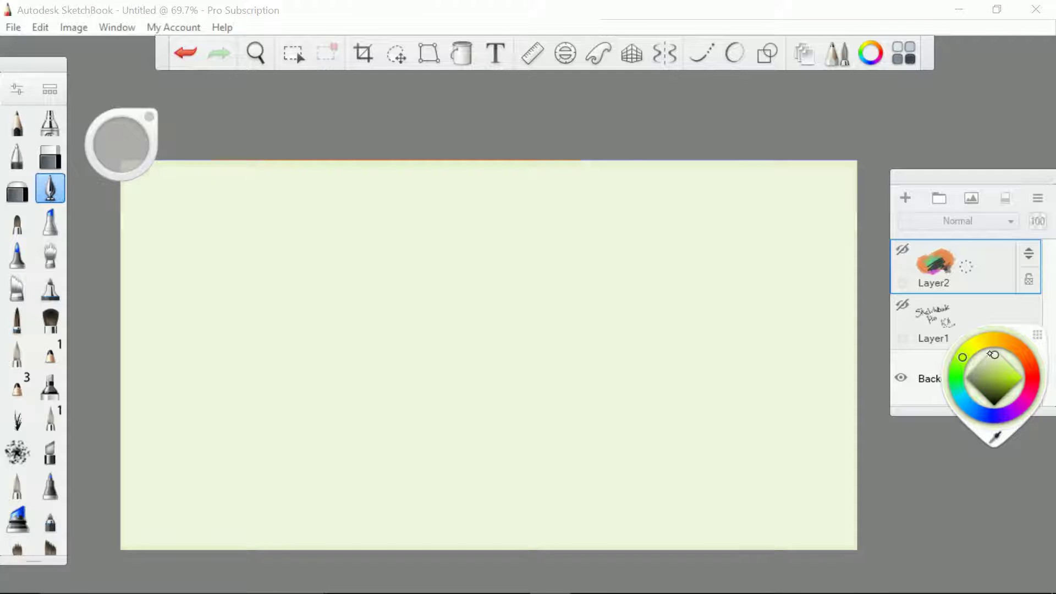
Step: Choose the pencil brush and add a new empty layer above Layer2
click(14, 130)
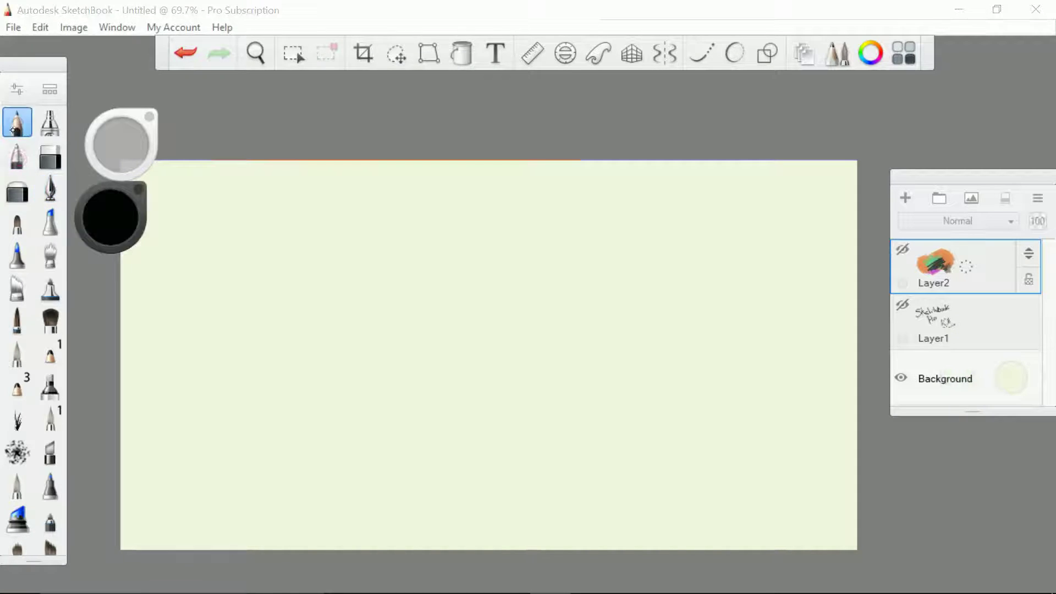
scroll(528, 297, down, 4)
scroll(528, 297, up, 6)
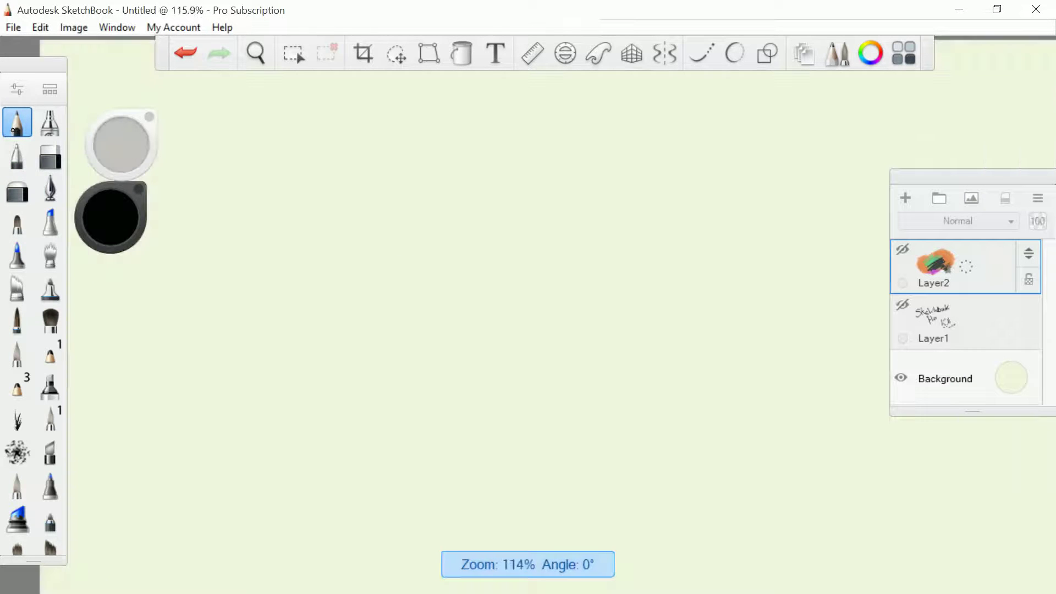
scroll(528, 297, down, 2)
scroll(13, 129, up, 1)
scroll(14, 129, down, 1)
scroll(14, 129, up, 3)
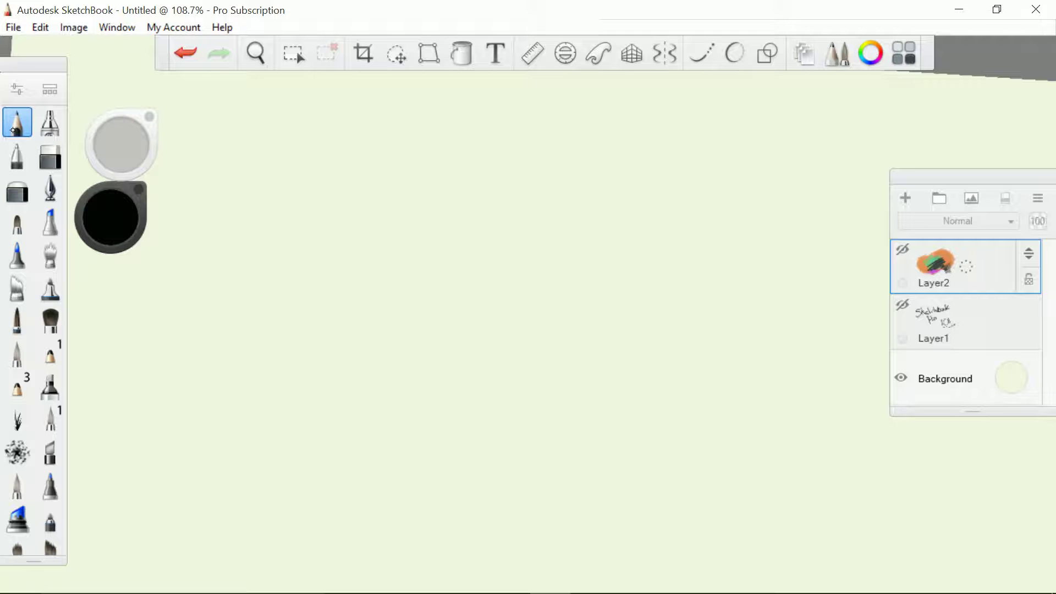
scroll(566, 285, down, 2)
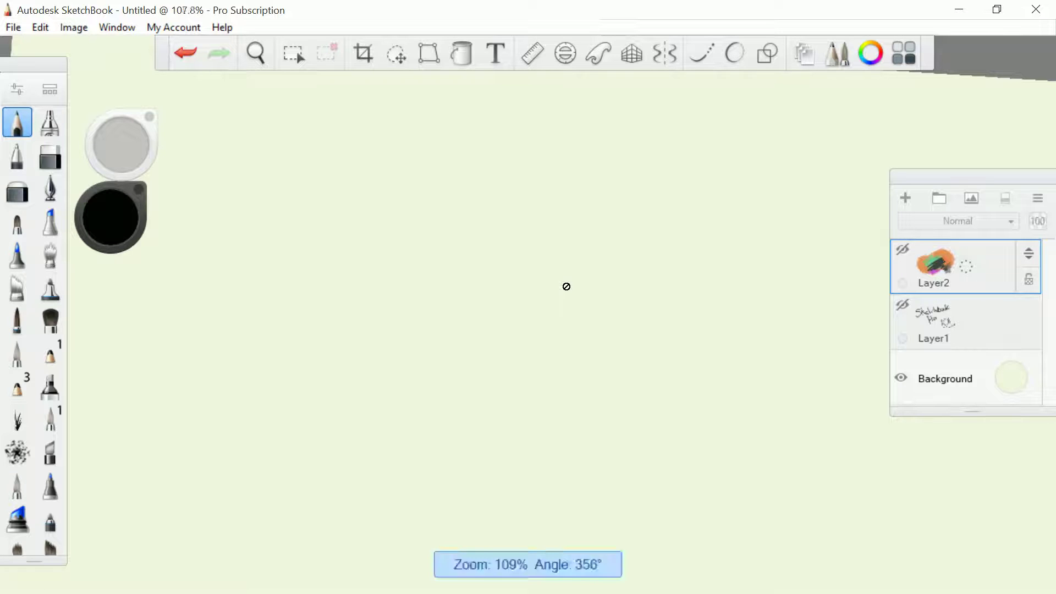
click(906, 199)
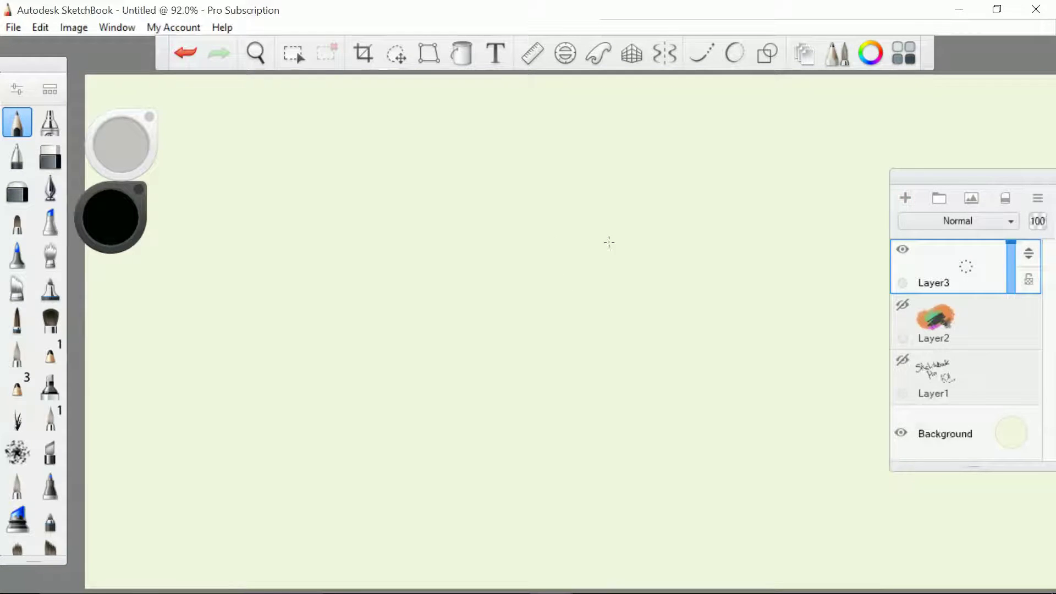
Step: Sketch a cartoon animal with a large oval head, a smaller oval body, elongated oval limbs and two rounded ears
mouse_move(593, 185)
mouse_down()
mouse_move(675, 174)
mouse_move(563, 333)
mouse_move(610, 181)
mouse_move(728, 180)
mouse_move(548, 324)
mouse_move(574, 389)
mouse_move(513, 419)
mouse_move(483, 351)
mouse_move(516, 346)
mouse_move(512, 328)
mouse_move(470, 268)
mouse_move(498, 346)
mouse_up()
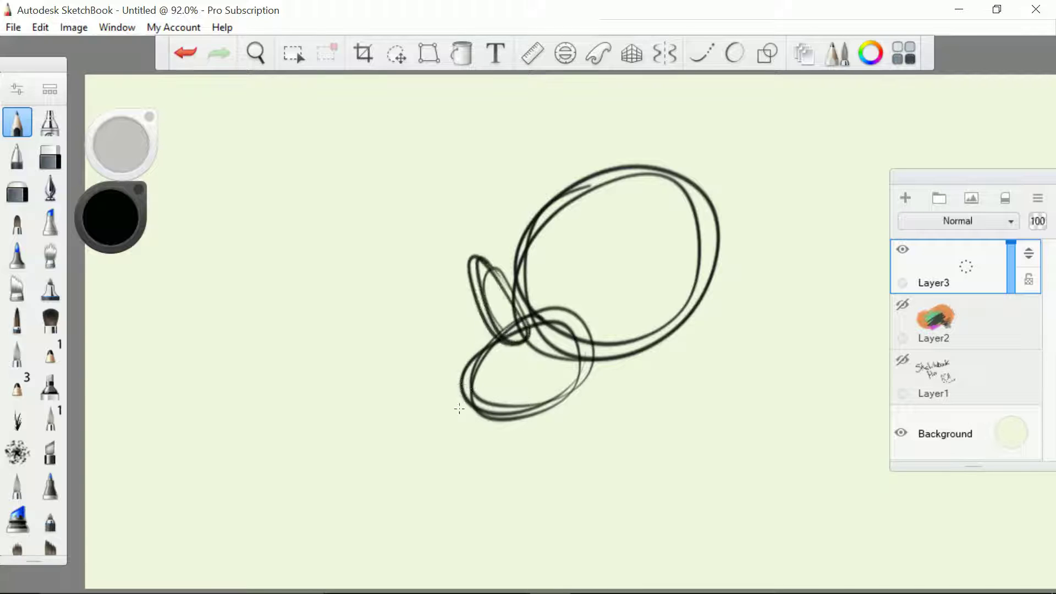
mouse_move(470, 409)
mouse_down()
mouse_move(481, 398)
mouse_move(552, 445)
mouse_move(557, 393)
mouse_move(657, 374)
mouse_move(569, 385)
mouse_move(657, 379)
mouse_up()
mouse_move(579, 209)
mouse_down()
mouse_move(632, 186)
mouse_move(728, 225)
mouse_up()
drag(749, 183, 704, 187)
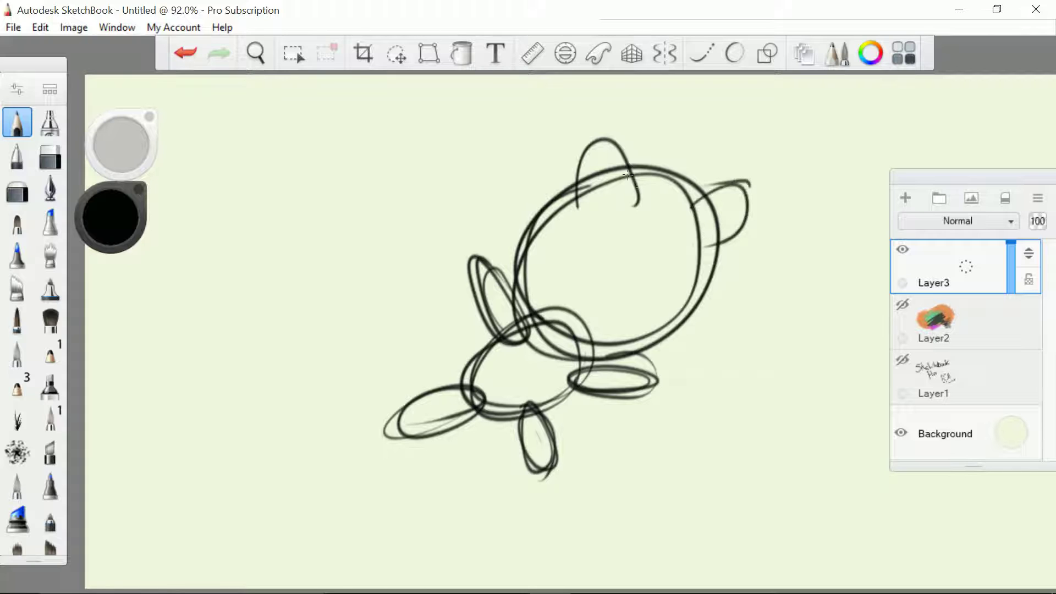
Step: Sketch the inner ear, the slanted lines down the face, the chin line and two round eyes
mouse_move(591, 208)
mouse_down()
mouse_move(619, 150)
mouse_move(632, 190)
mouse_up()
mouse_move(685, 246)
mouse_down()
mouse_move(683, 314)
mouse_move(663, 348)
mouse_move(605, 341)
mouse_move(680, 347)
mouse_up()
drag(678, 301, 686, 325)
drag(674, 236, 693, 323)
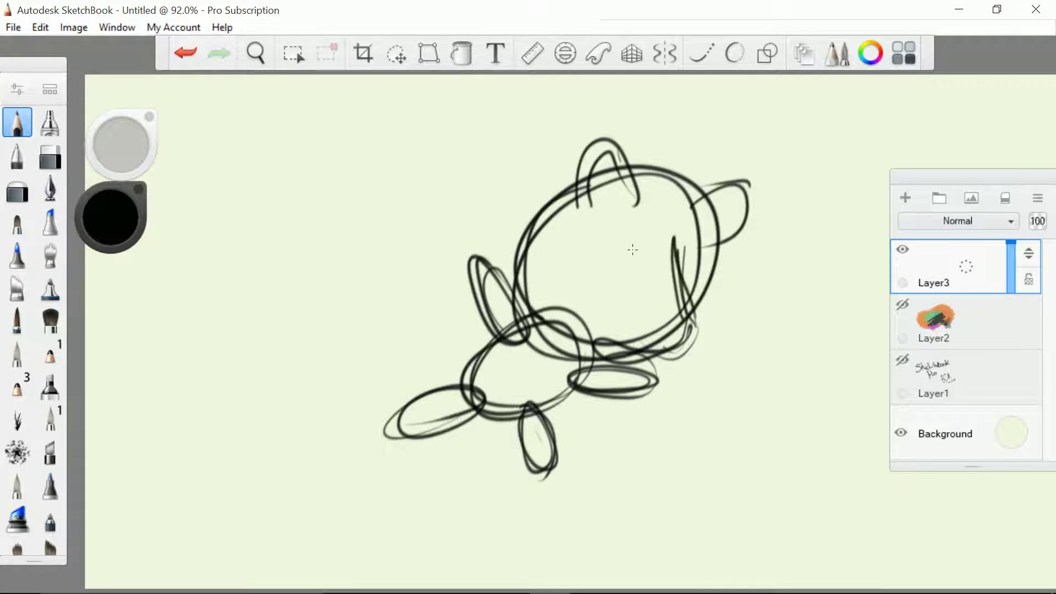
drag(653, 248, 688, 333)
mouse_move(685, 329)
mouse_down()
mouse_move(648, 367)
mouse_move(601, 357)
mouse_up()
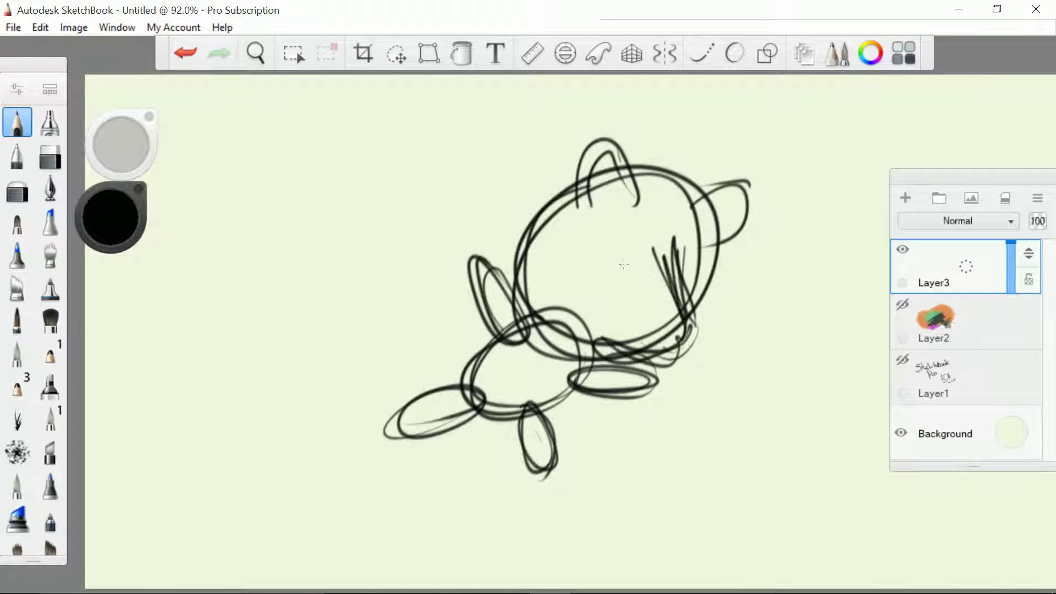
drag(633, 235, 632, 242)
drag(694, 252, 671, 264)
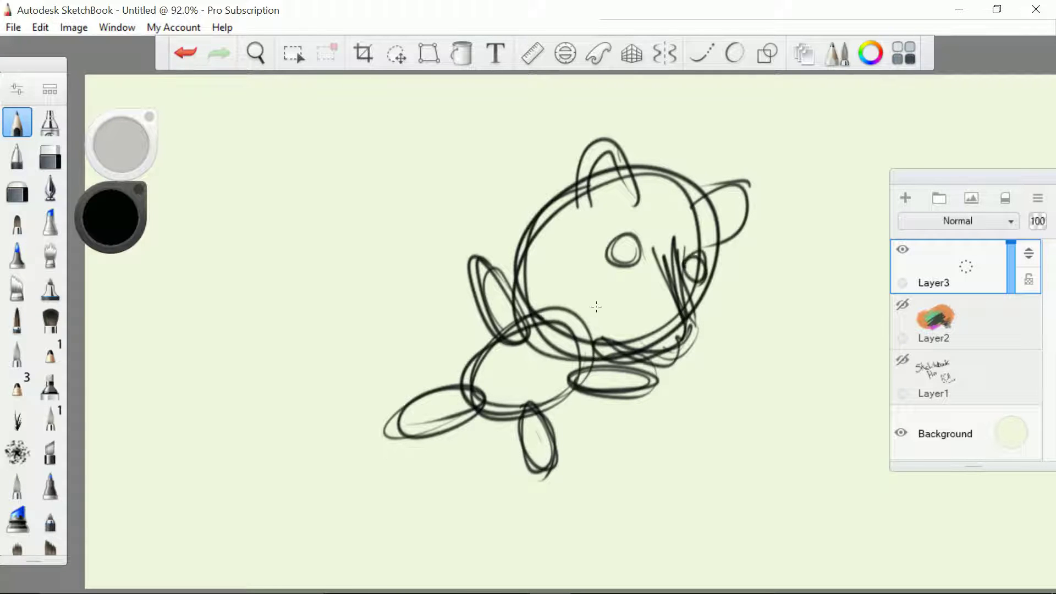
Step: Add the mouth corner, a rounded tail, a light belly oval and two eyebrows to the animal sketch
mouse_move(590, 309)
mouse_down()
mouse_move(605, 336)
mouse_move(525, 397)
mouse_move(571, 356)
mouse_up()
mouse_move(472, 369)
mouse_down()
mouse_move(462, 390)
mouse_move(464, 334)
mouse_move(453, 334)
mouse_move(505, 349)
mouse_move(489, 343)
mouse_move(481, 404)
mouse_move(453, 333)
mouse_up()
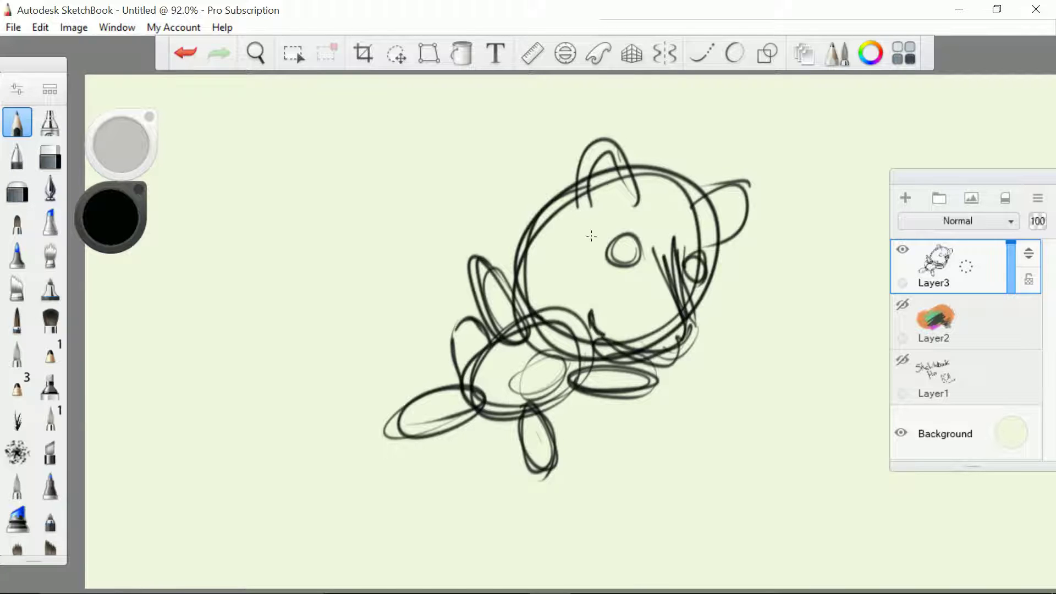
mouse_move(593, 229)
mouse_down()
mouse_move(632, 210)
mouse_move(710, 242)
mouse_up()
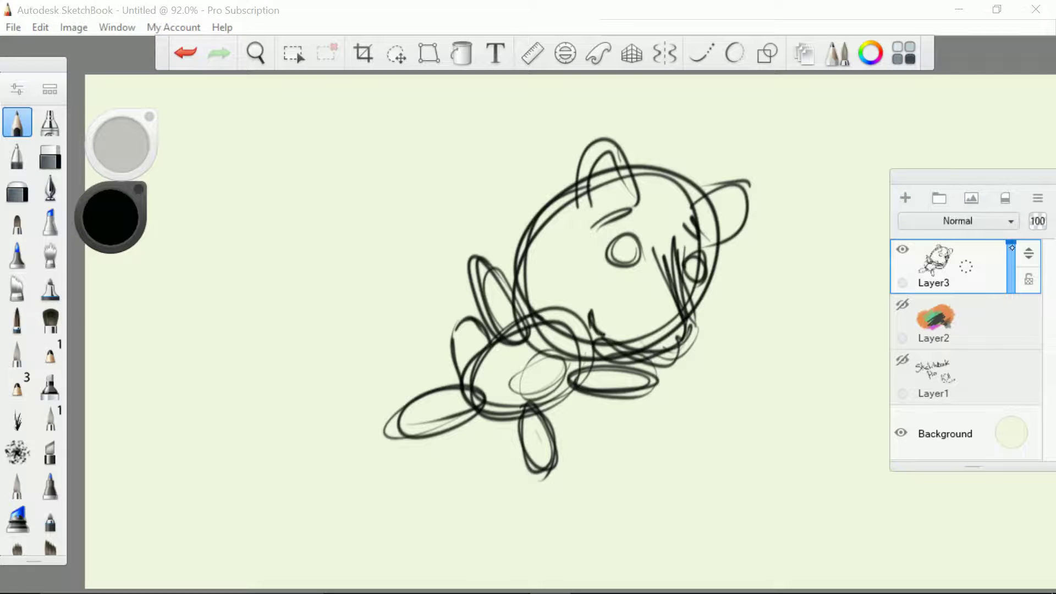
Step: Reduce the sketch layer's opacity to 16, add a new layer above it, and set up the ink pen
drag(1011, 246, 1011, 284)
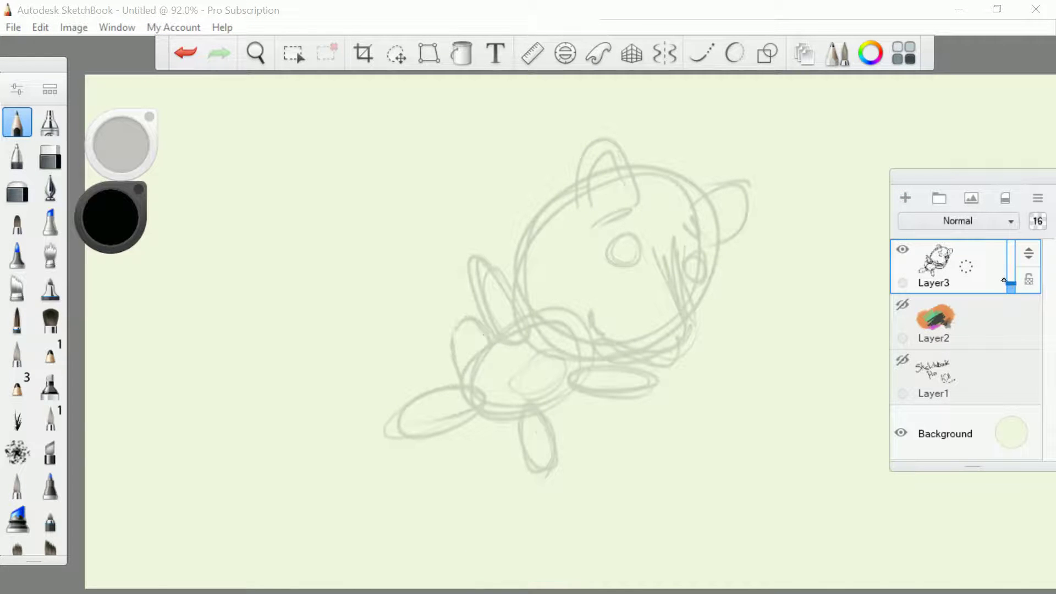
click(906, 198)
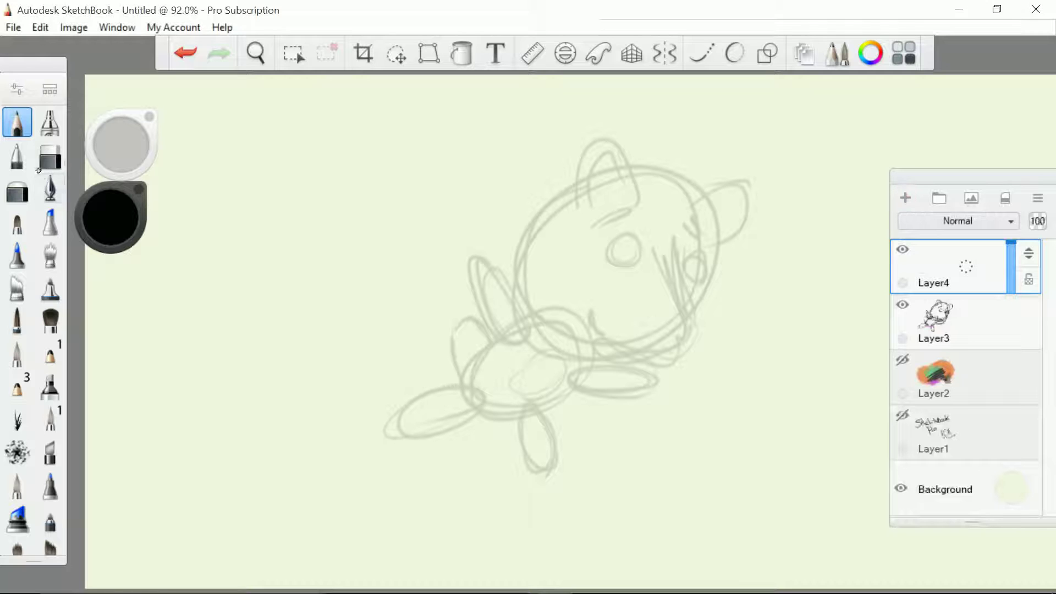
click(21, 152)
click(51, 188)
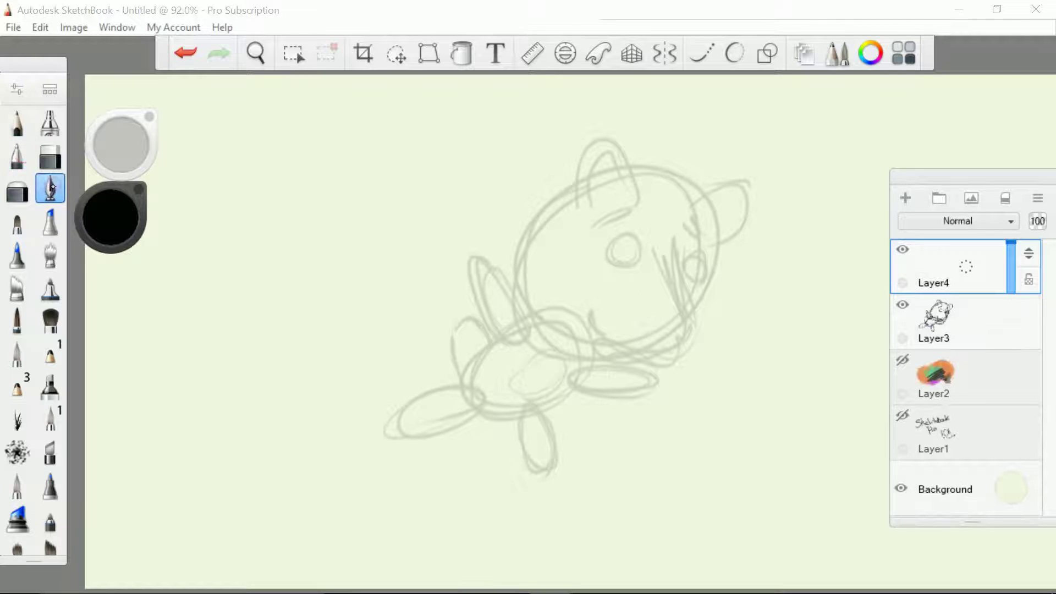
drag(113, 145, 106, 142)
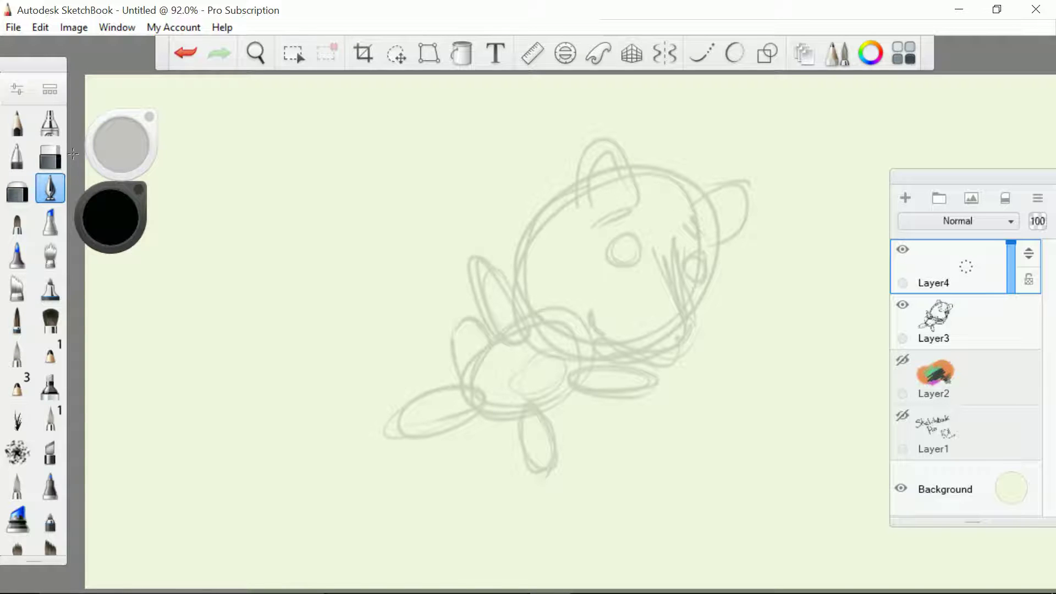
Step: Draw a thick black vertical test line beside the sketch with Steady Stroke off, and turn Steady Stroke on
click(698, 52)
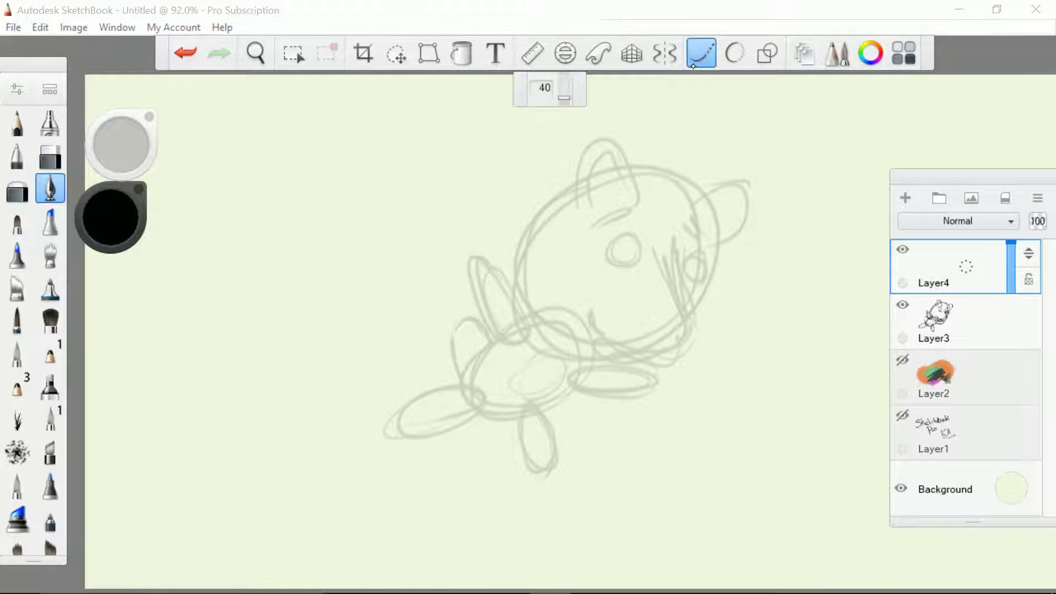
click(702, 55)
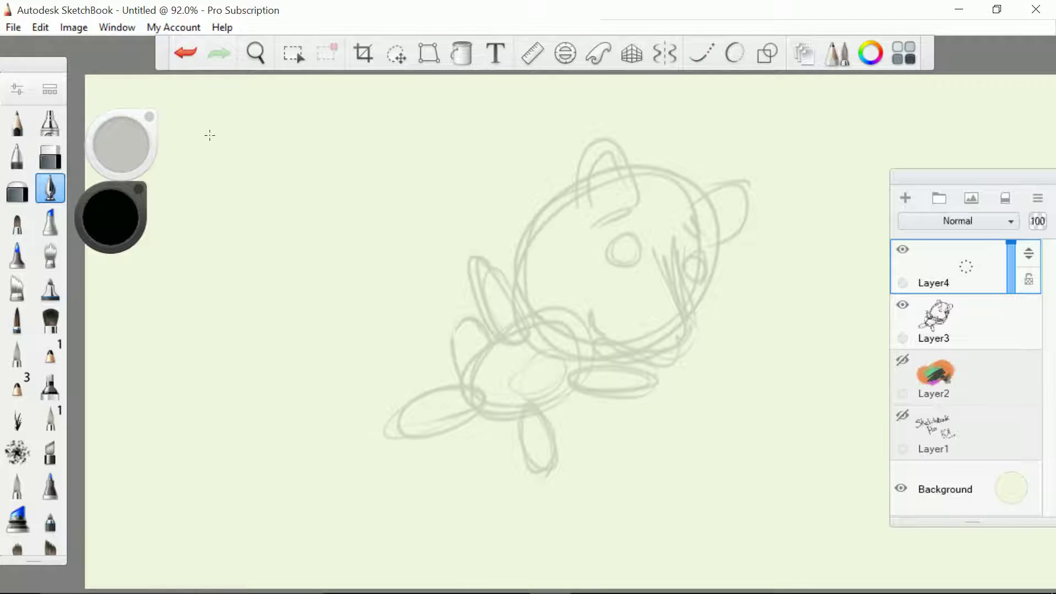
drag(204, 106, 214, 522)
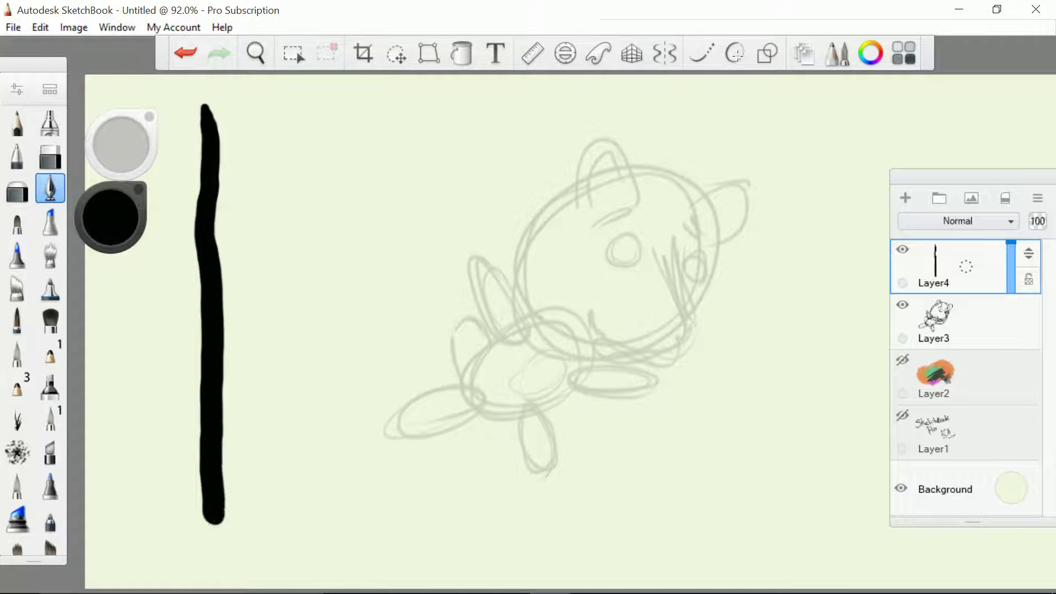
click(702, 54)
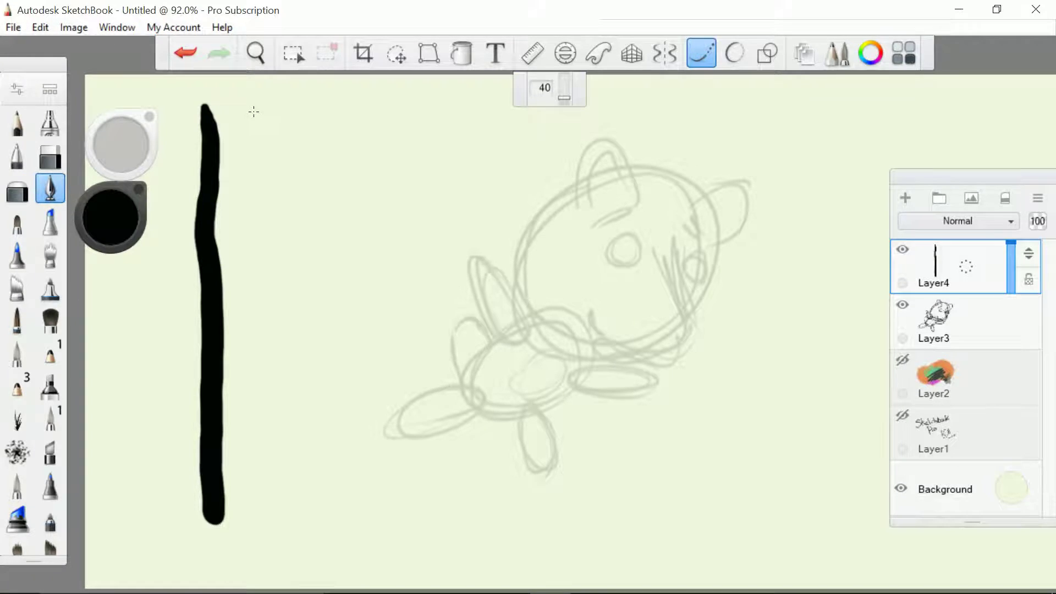
Step: Draw a second thick vertical test line beside the first with Steady Stroke at 40, and ink the head outline over the sketch
drag(261, 108, 269, 559)
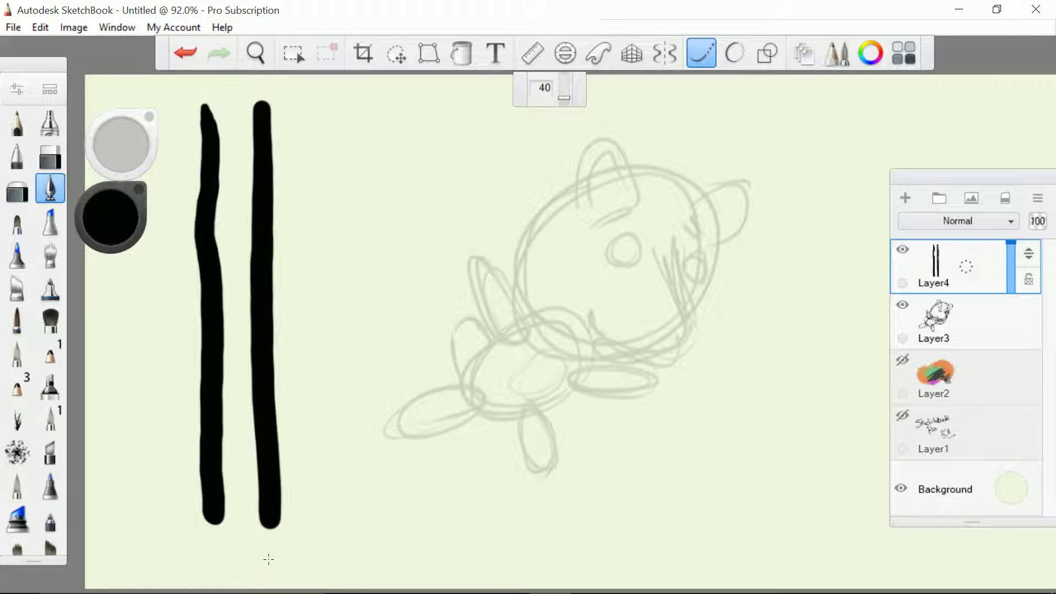
scroll(269, 559, up, 3)
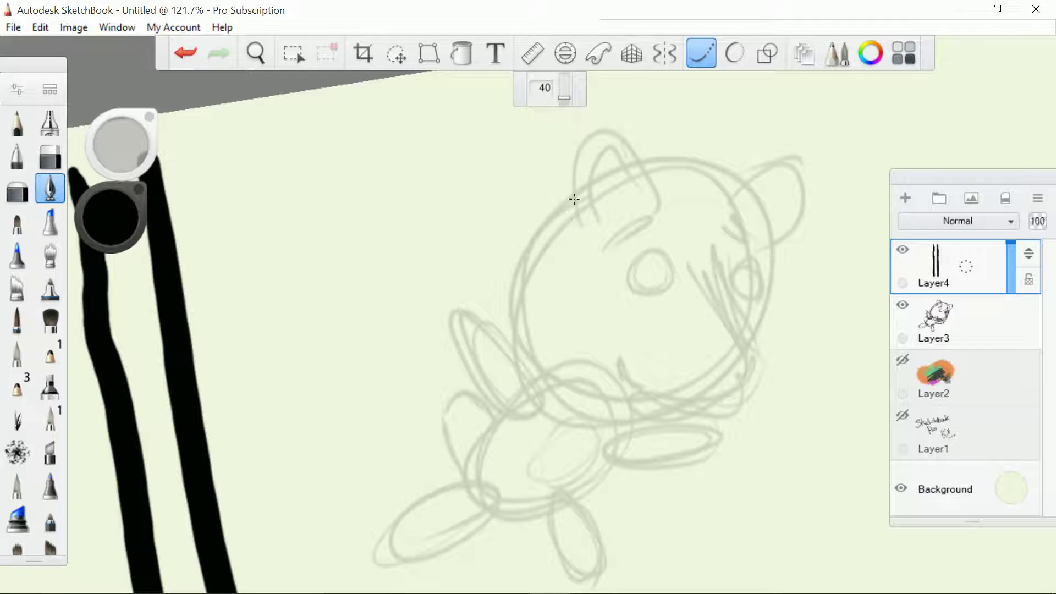
mouse_move(574, 199)
mouse_down()
mouse_move(536, 244)
mouse_move(525, 304)
mouse_move(537, 378)
mouse_move(588, 414)
mouse_up()
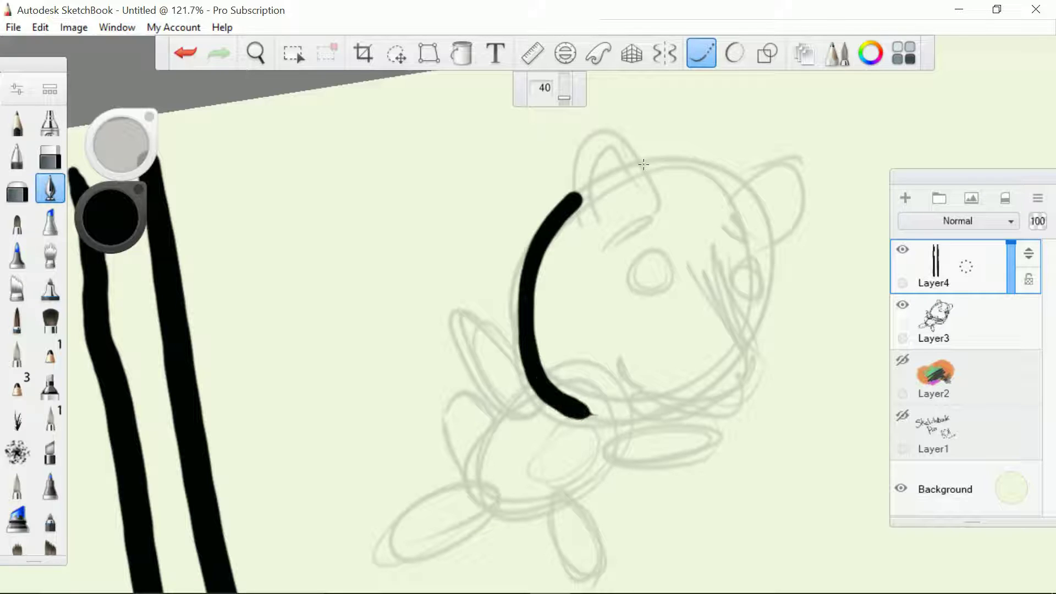
mouse_move(644, 164)
mouse_down()
mouse_move(715, 175)
mouse_move(751, 212)
mouse_move(766, 378)
mouse_move(749, 420)
mouse_move(649, 438)
mouse_move(578, 377)
mouse_up()
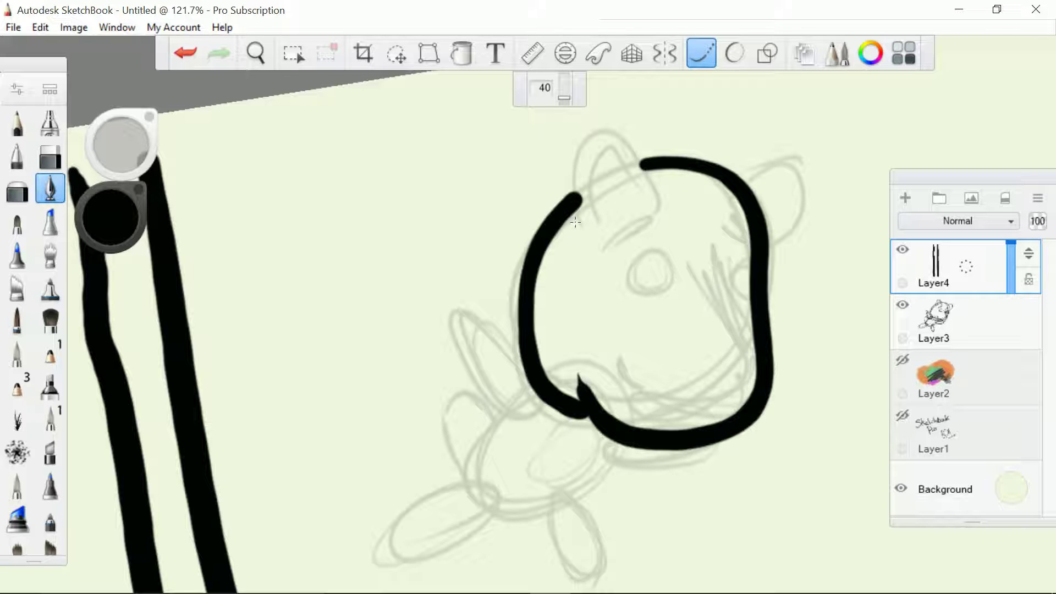
Step: Ink both rounded ears on the head and a smaller inner-ear curve, following the sketch
mouse_move(570, 230)
mouse_down()
mouse_move(578, 176)
mouse_move(596, 152)
mouse_move(625, 159)
mouse_move(655, 199)
mouse_up()
drag(125, 150, 131, 154)
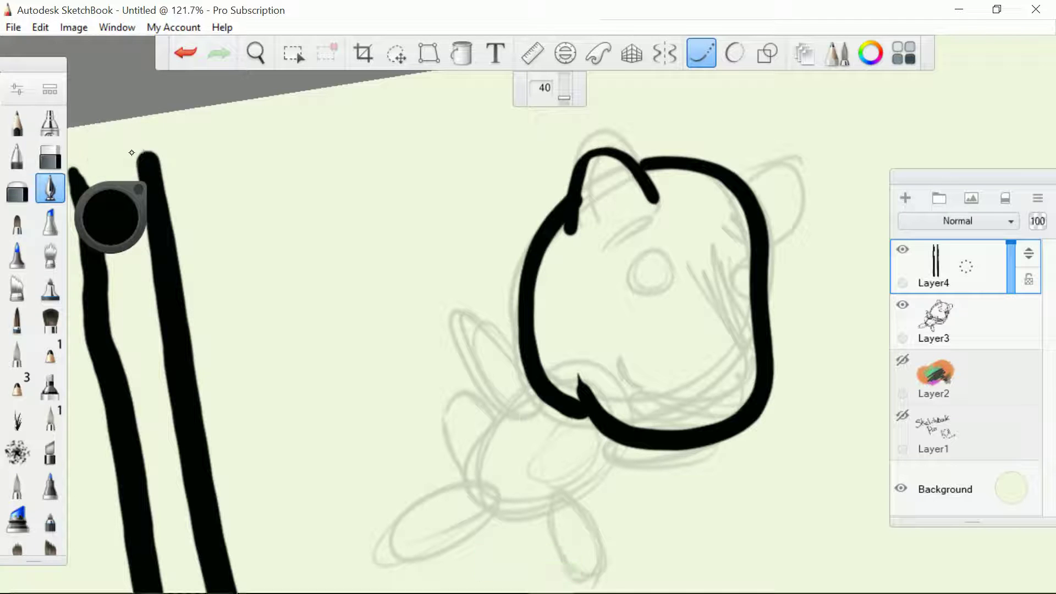
mouse_move(749, 178)
mouse_down()
mouse_move(770, 168)
mouse_move(802, 184)
mouse_move(800, 231)
mouse_move(770, 248)
mouse_up()
mouse_move(603, 229)
mouse_down()
mouse_move(596, 192)
mouse_move(613, 150)
mouse_move(648, 168)
mouse_up()
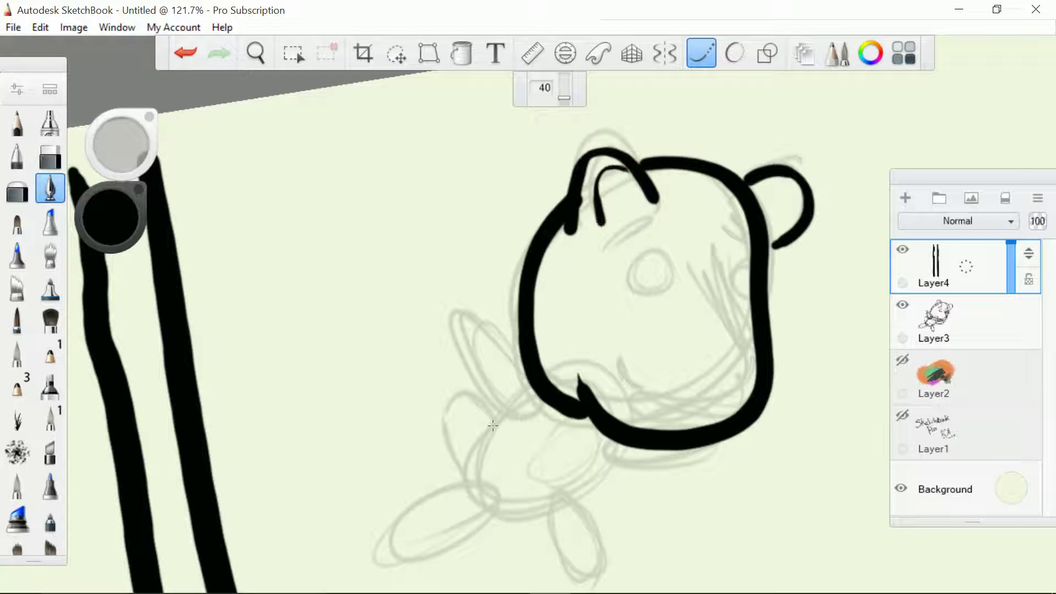
Step: Ink the animal's body, arms, legs, belly oval and tail over the sketch with Steady Stroke
mouse_move(538, 405)
mouse_down()
mouse_move(495, 327)
mouse_move(471, 315)
mouse_move(458, 358)
mouse_move(477, 394)
mouse_move(525, 426)
mouse_move(479, 449)
mouse_move(469, 483)
mouse_up()
mouse_move(511, 523)
mouse_down()
mouse_move(491, 513)
mouse_move(583, 512)
mouse_move(627, 452)
mouse_up()
mouse_move(587, 515)
mouse_down()
mouse_move(610, 561)
mouse_move(585, 582)
mouse_move(559, 580)
mouse_move(546, 526)
mouse_up()
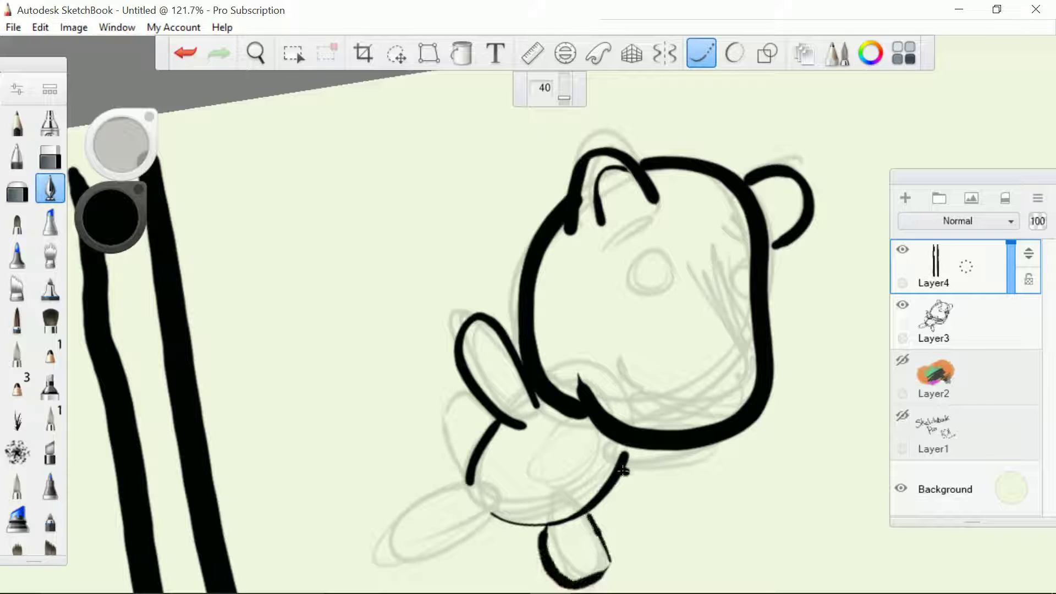
mouse_move(623, 471)
mouse_down()
mouse_move(709, 467)
mouse_move(724, 443)
mouse_up()
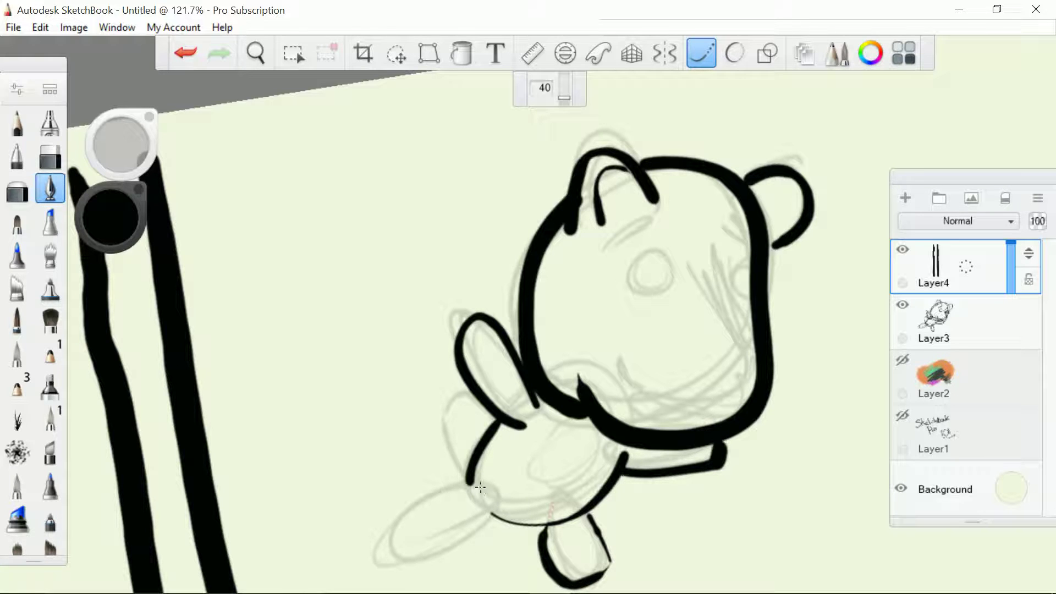
mouse_move(491, 488)
mouse_down()
mouse_move(413, 508)
mouse_move(385, 547)
mouse_move(429, 551)
mouse_move(490, 507)
mouse_up()
mouse_move(586, 431)
mouse_down()
mouse_move(529, 461)
mouse_move(519, 480)
mouse_move(541, 506)
mouse_move(572, 501)
mouse_move(605, 446)
mouse_up()
mouse_move(465, 480)
mouse_down()
mouse_move(449, 395)
mouse_move(468, 398)
mouse_move(493, 429)
mouse_up()
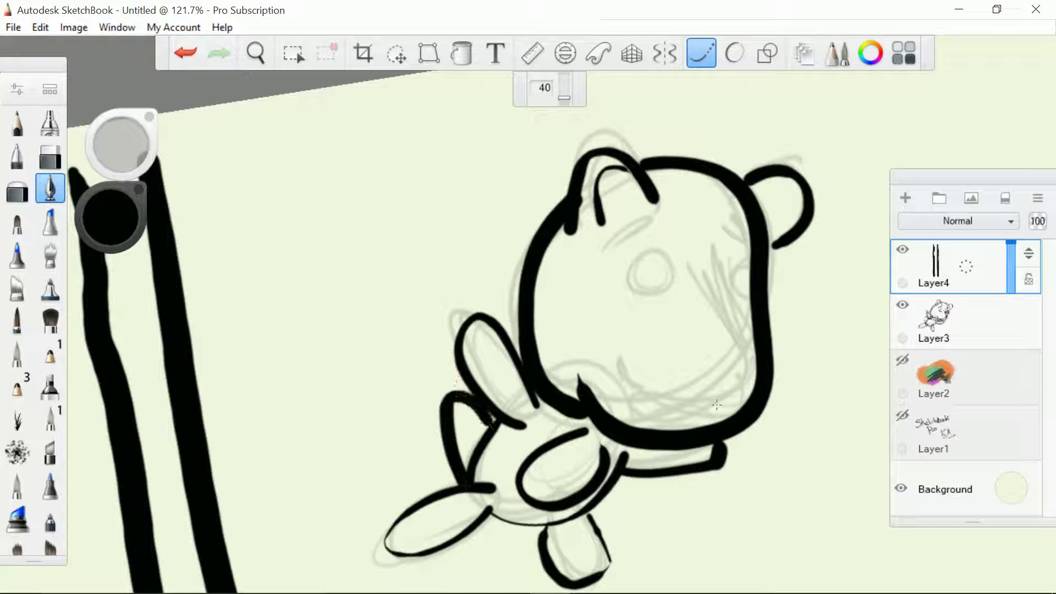
Step: Ink a small nose, two eyes and a curved mouth line on the face
mouse_move(737, 391)
mouse_down()
mouse_move(718, 407)
mouse_move(737, 392)
mouse_up()
mouse_move(635, 282)
mouse_down()
mouse_move(662, 260)
mouse_move(686, 287)
mouse_move(647, 282)
mouse_up()
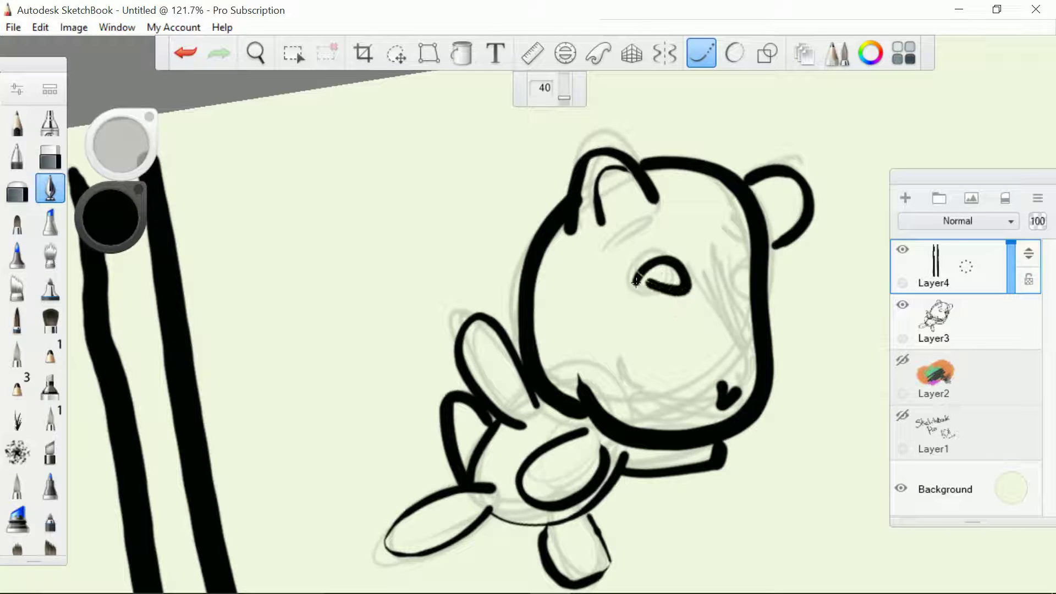
drag(748, 263, 726, 297)
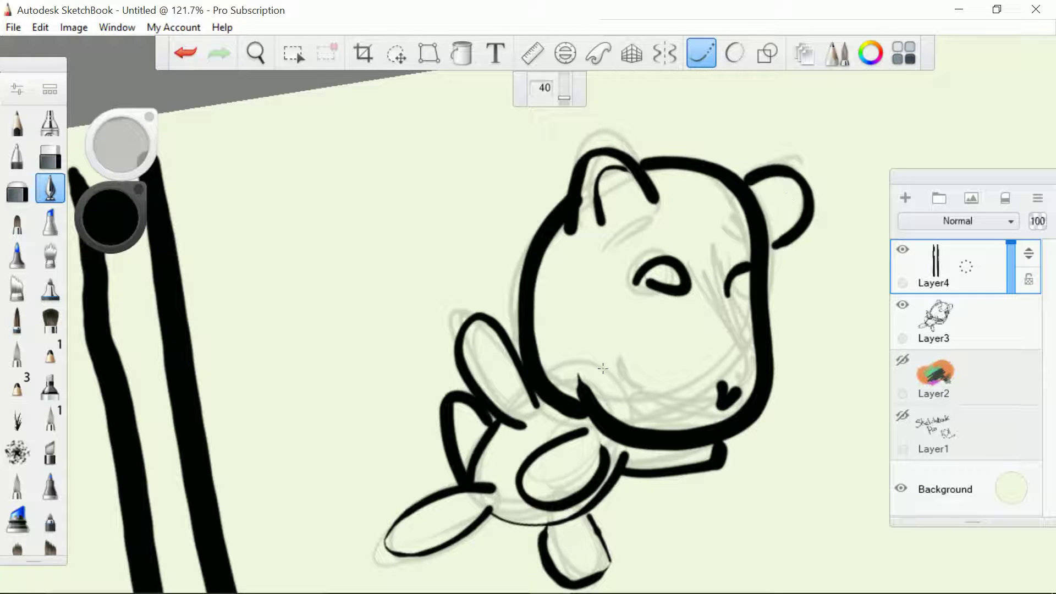
drag(603, 368, 663, 424)
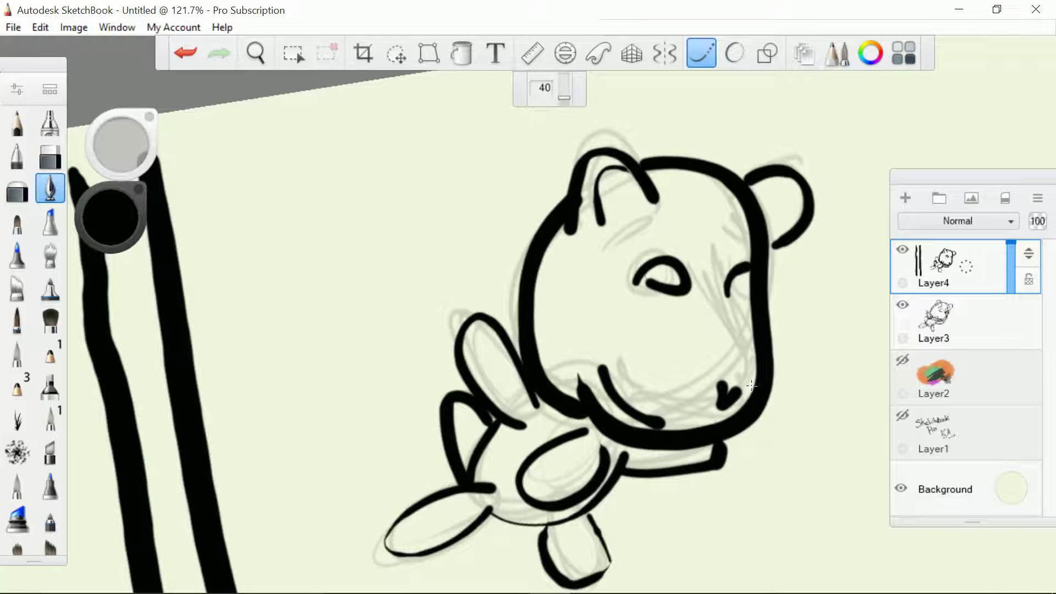
Step: Switch from Steady Stroke to Predictive Stroke at level 4 and draw a third vertical test line beside the other two
scroll(528, 341, down, 3)
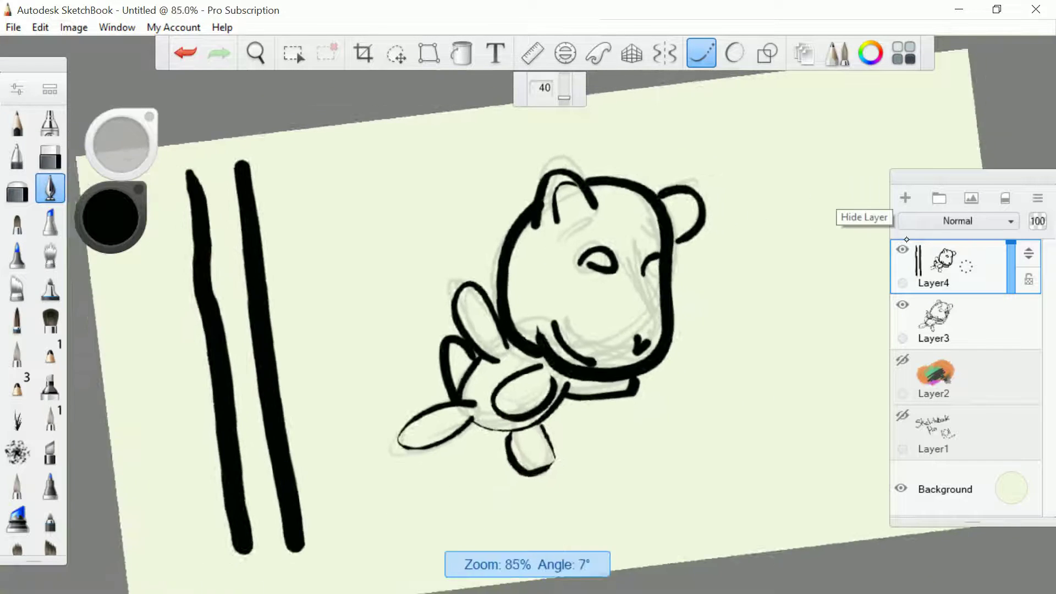
scroll(528, 341, up, 2)
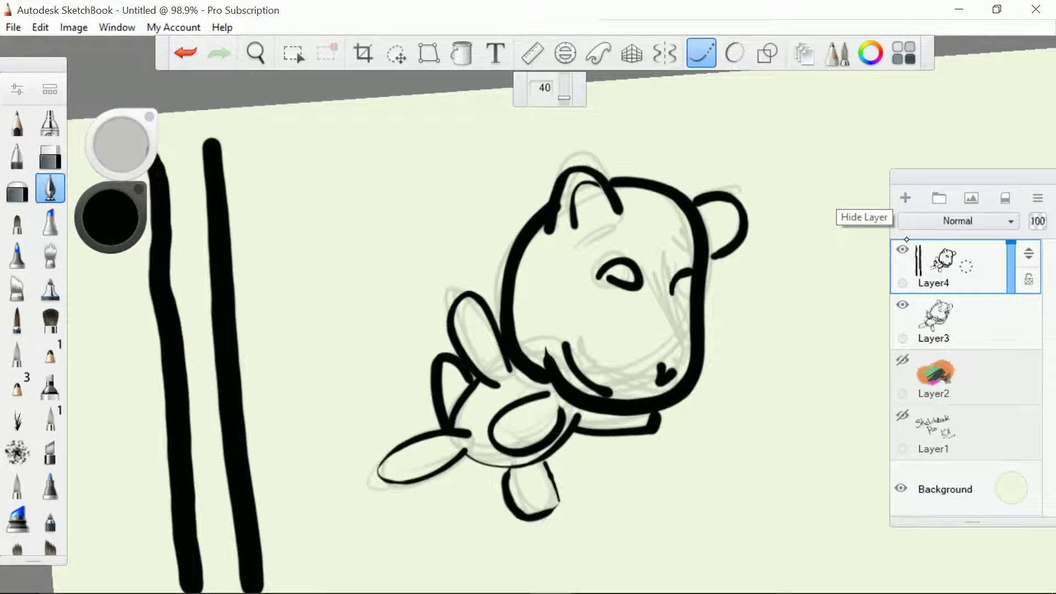
click(735, 53)
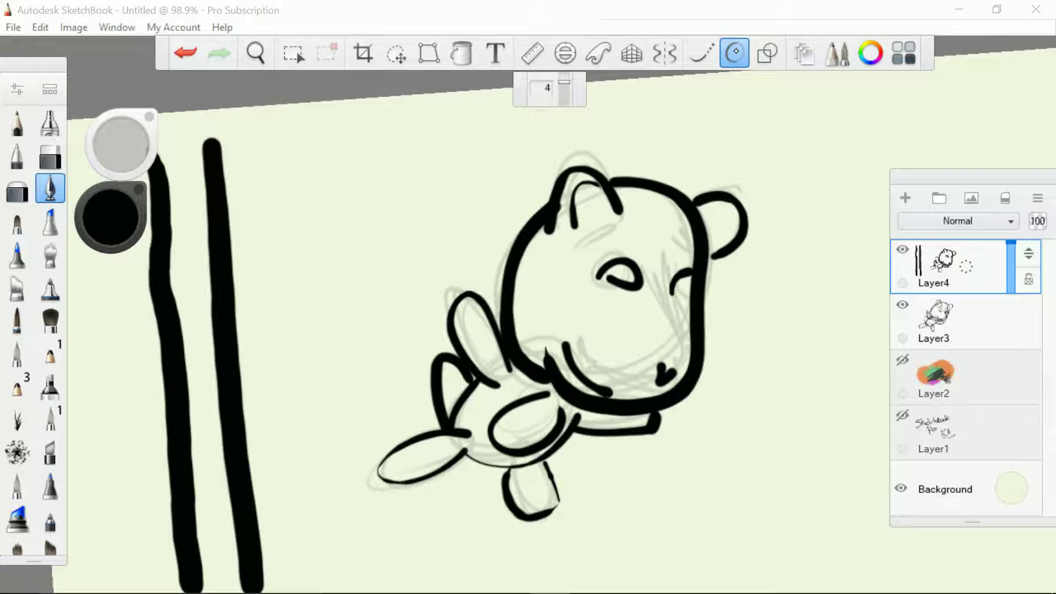
scroll(528, 341, down, 3)
scroll(528, 341, up, 2)
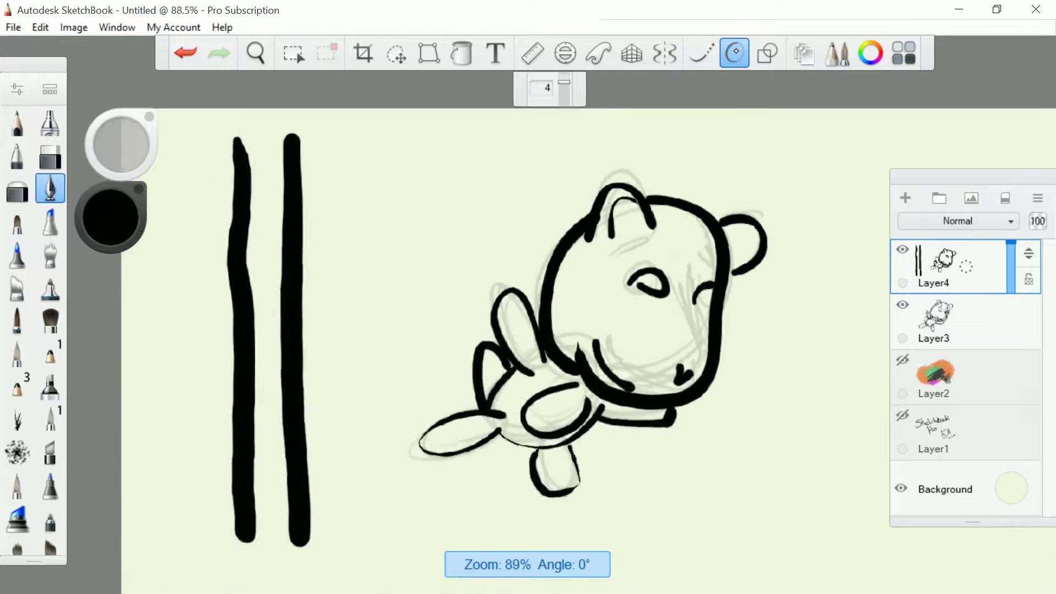
scroll(528, 341, up, 1)
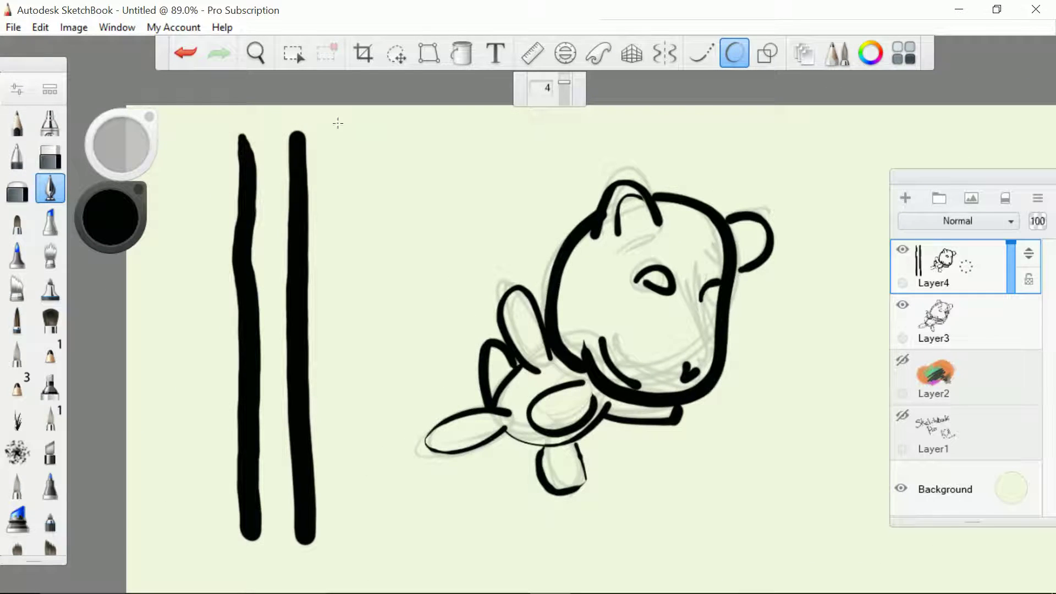
drag(336, 133, 350, 540)
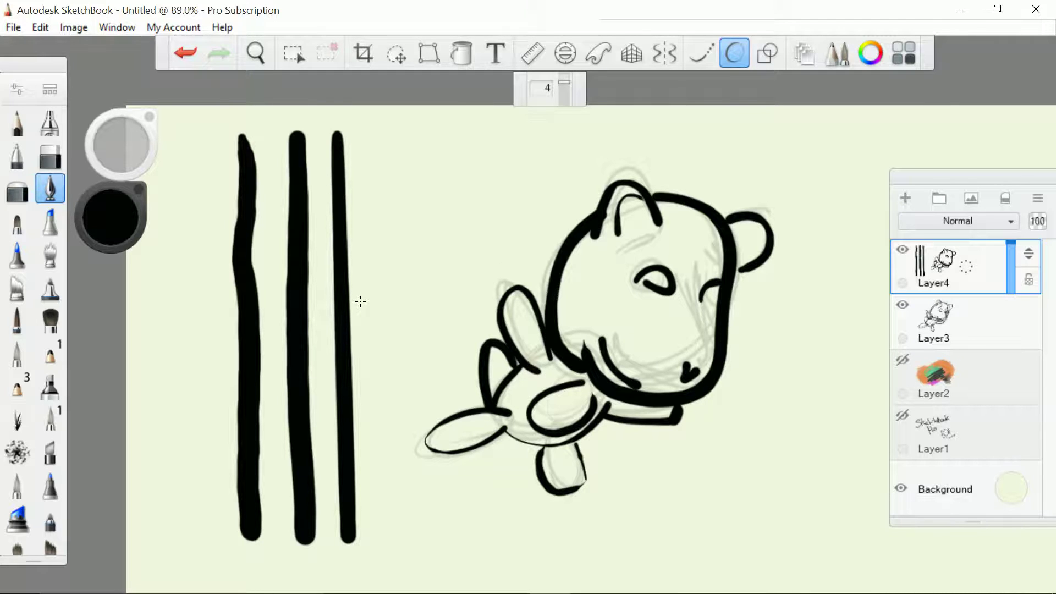
Step: Add a new layer at the top and hide the layer holding the first inking and the test lines
click(906, 199)
click(902, 306)
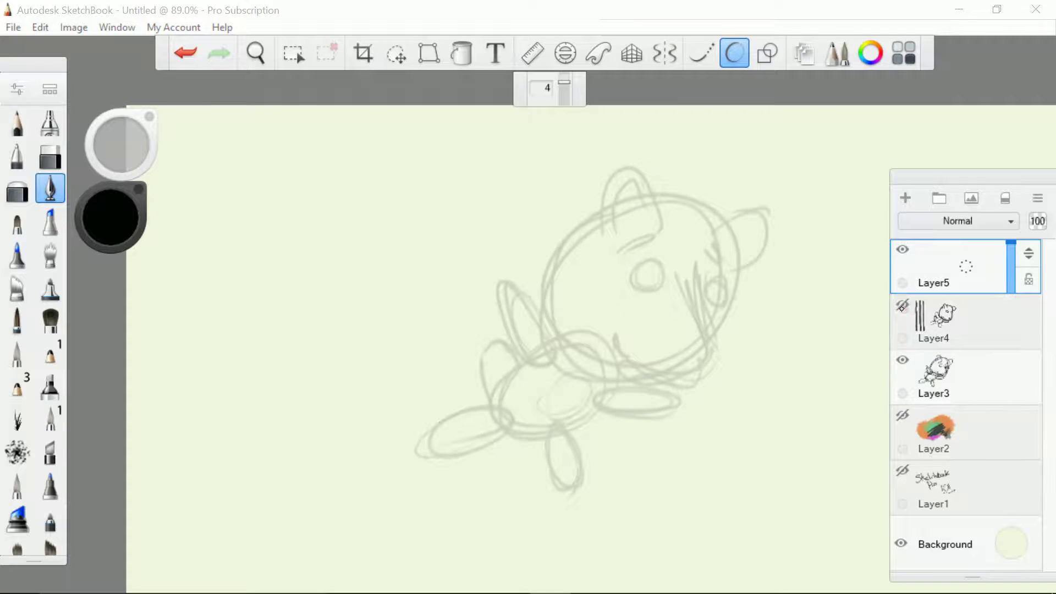
Step: Ink the head as a smooth circle with two rounded ears over the sketch, using Predictive Stroke
scroll(591, 330, down, 2)
scroll(591, 330, up, 5)
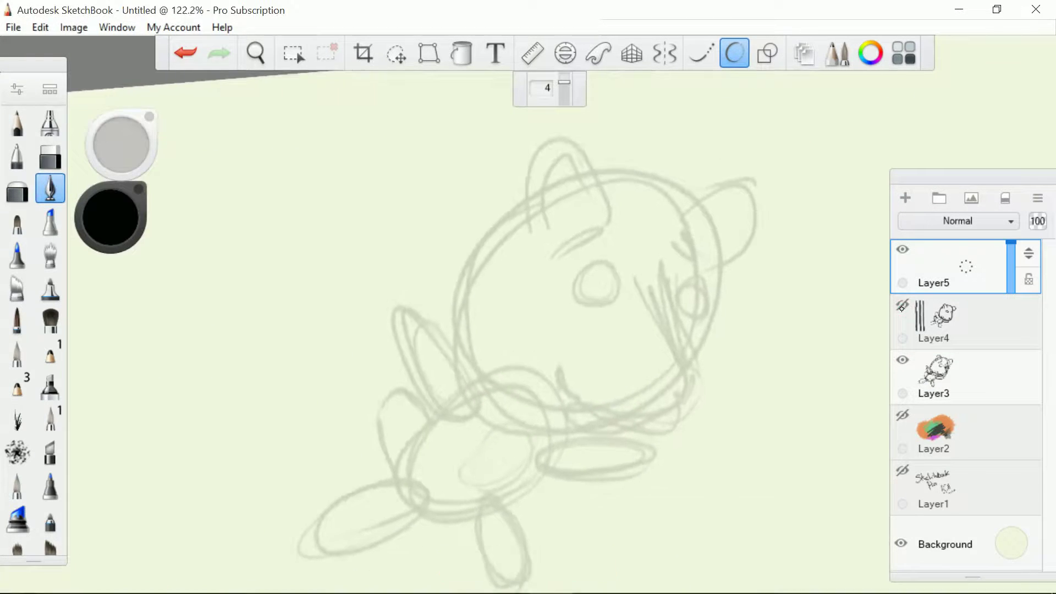
drag(486, 198, 537, 168)
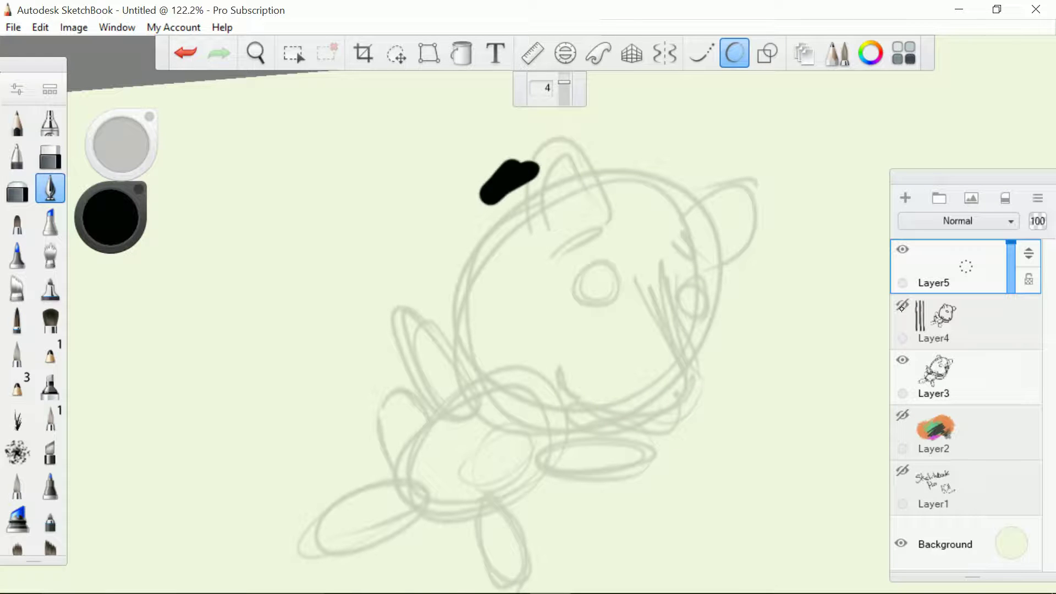
key(ctrl+z)
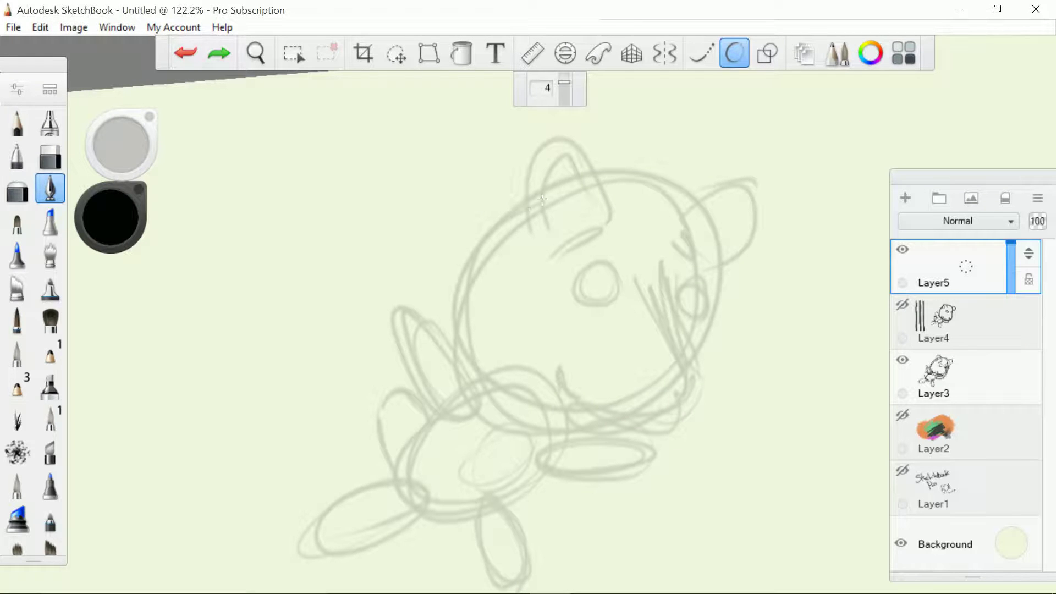
mouse_move(528, 198)
mouse_down()
mouse_move(510, 211)
mouse_move(468, 306)
mouse_move(521, 393)
mouse_move(628, 398)
mouse_move(702, 343)
mouse_move(678, 198)
mouse_move(603, 176)
mouse_move(529, 198)
mouse_up()
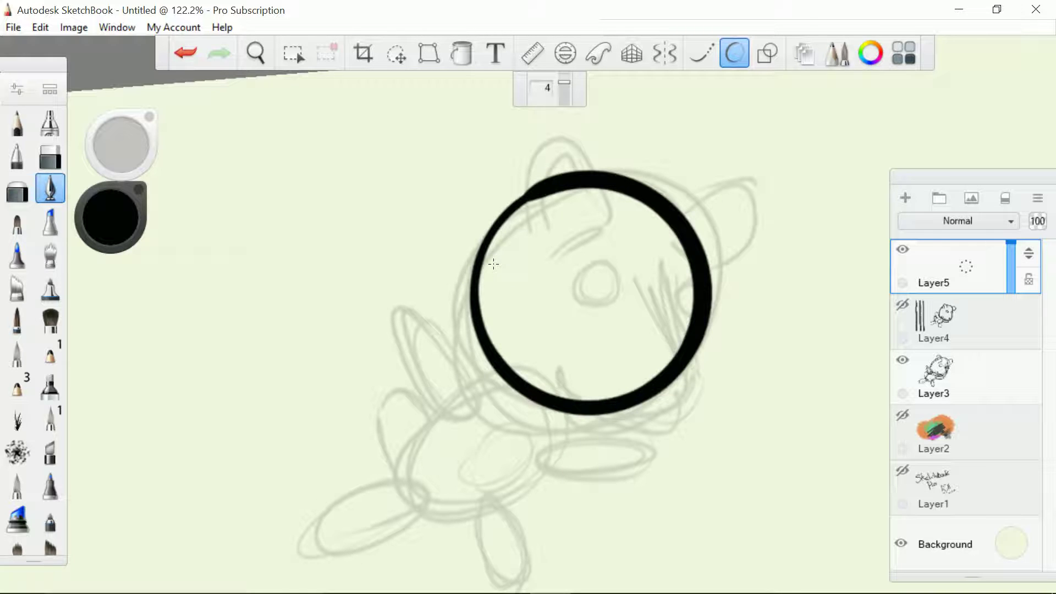
mouse_move(530, 224)
mouse_down()
mouse_move(520, 134)
mouse_move(615, 198)
mouse_up()
mouse_move(688, 211)
mouse_down()
mouse_move(715, 184)
mouse_move(712, 276)
mouse_up()
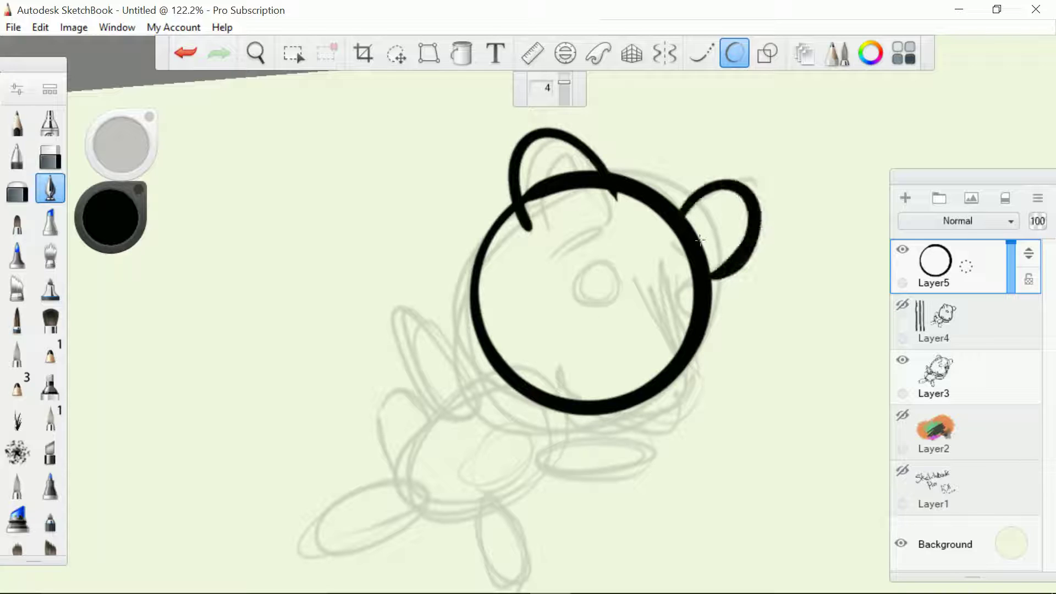
Step: Ink the oval body with looped arms and legs, a belly oval and a rounded tail using Predictive Stroke
mouse_move(497, 378)
mouse_down()
mouse_move(411, 418)
mouse_move(379, 513)
mouse_move(458, 538)
mouse_move(549, 471)
mouse_move(566, 412)
mouse_up()
mouse_move(448, 410)
mouse_down()
mouse_move(391, 328)
mouse_move(443, 333)
mouse_move(465, 418)
mouse_up()
mouse_move(413, 485)
mouse_down()
mouse_move(339, 498)
mouse_move(327, 560)
mouse_move(414, 494)
mouse_up()
mouse_move(479, 498)
mouse_down()
mouse_move(497, 583)
mouse_move(508, 511)
mouse_up()
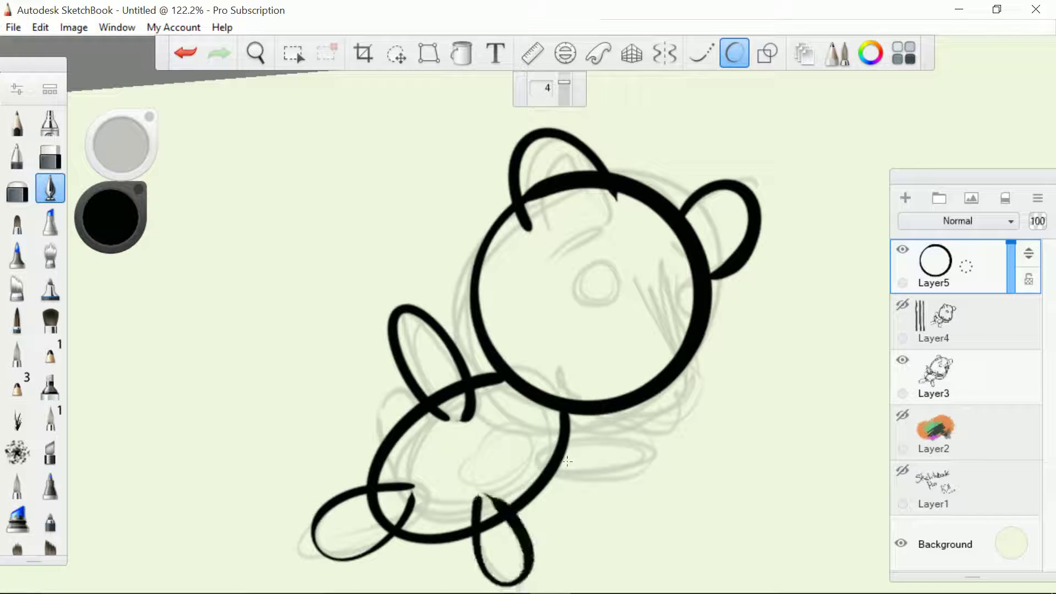
mouse_move(543, 461)
mouse_down()
mouse_move(603, 445)
mouse_move(652, 459)
mouse_move(559, 474)
mouse_up()
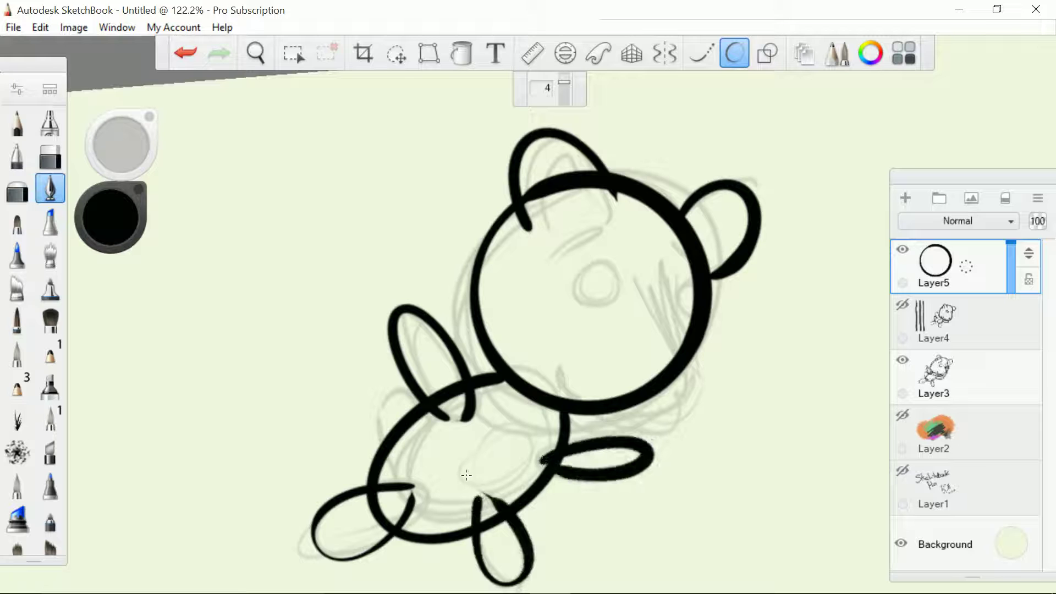
mouse_move(466, 475)
mouse_down()
mouse_move(548, 435)
mouse_move(474, 443)
mouse_up()
mouse_move(375, 492)
mouse_down()
mouse_move(359, 452)
mouse_move(390, 375)
mouse_move(411, 420)
mouse_up()
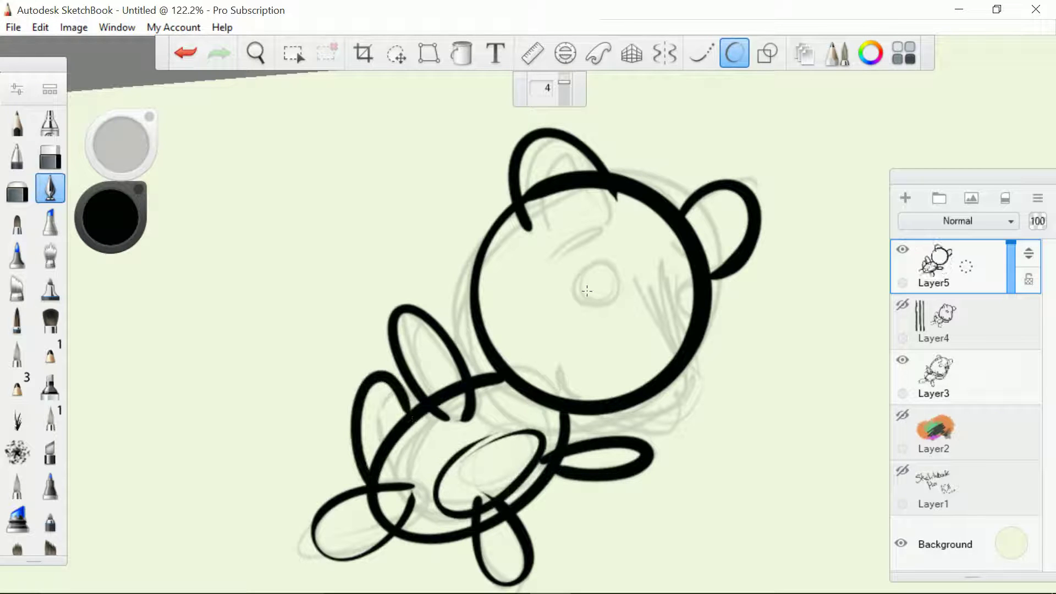
Step: Ink two eyes, a small nose, the mouth line and an inner-ear curve on the circular head
drag(597, 296, 600, 294)
mouse_move(682, 280)
mouse_down()
mouse_move(690, 297)
mouse_move(666, 298)
mouse_up()
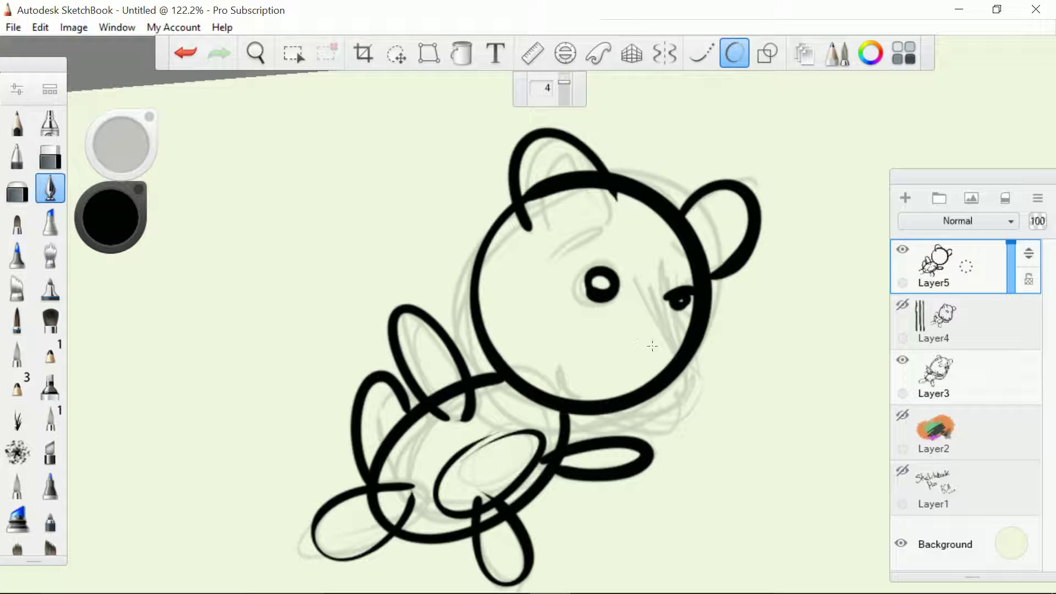
mouse_move(640, 367)
mouse_down()
mouse_move(637, 379)
mouse_move(619, 363)
mouse_up()
drag(561, 337, 582, 399)
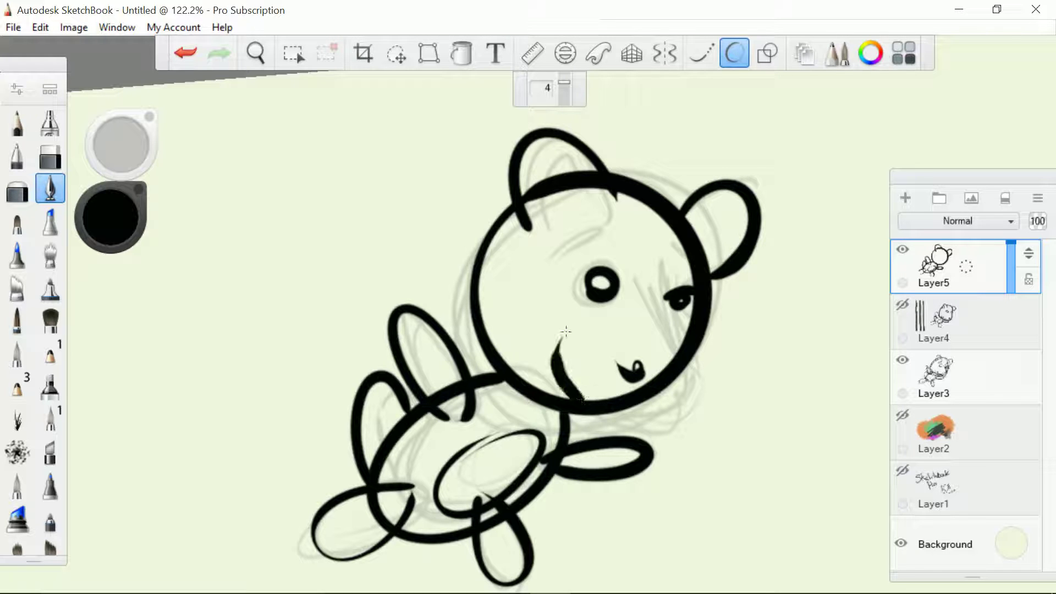
mouse_move(543, 209)
mouse_down()
mouse_move(519, 182)
mouse_move(610, 200)
mouse_up()
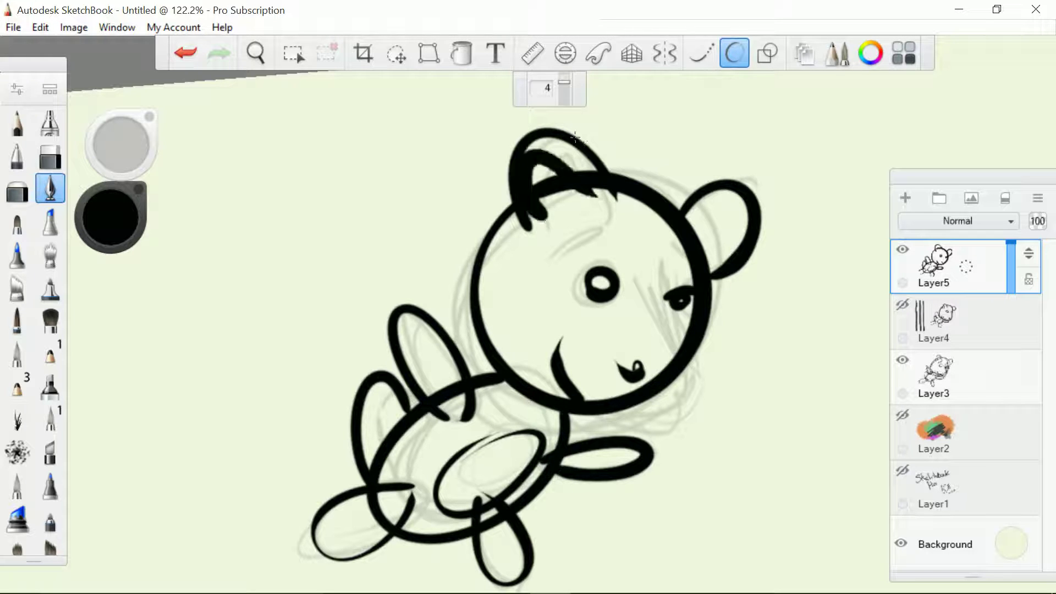
key(ctrl+z)
drag(548, 224, 627, 199)
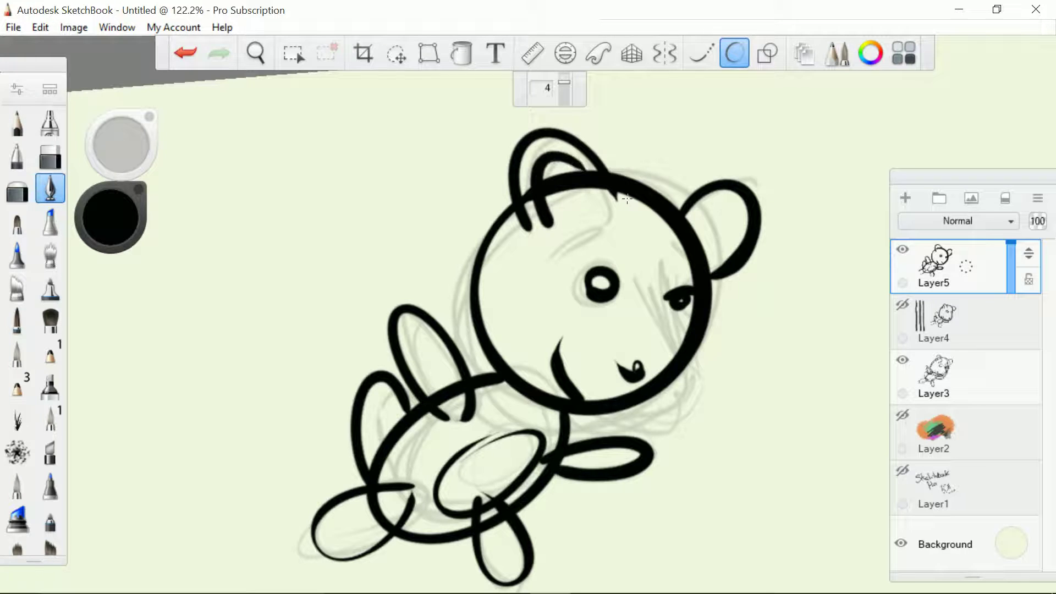
Step: Move the Predictive Stroke inking to the right of the pencil sketch so the two drawings sit side by side
scroll(719, 243, down, 3)
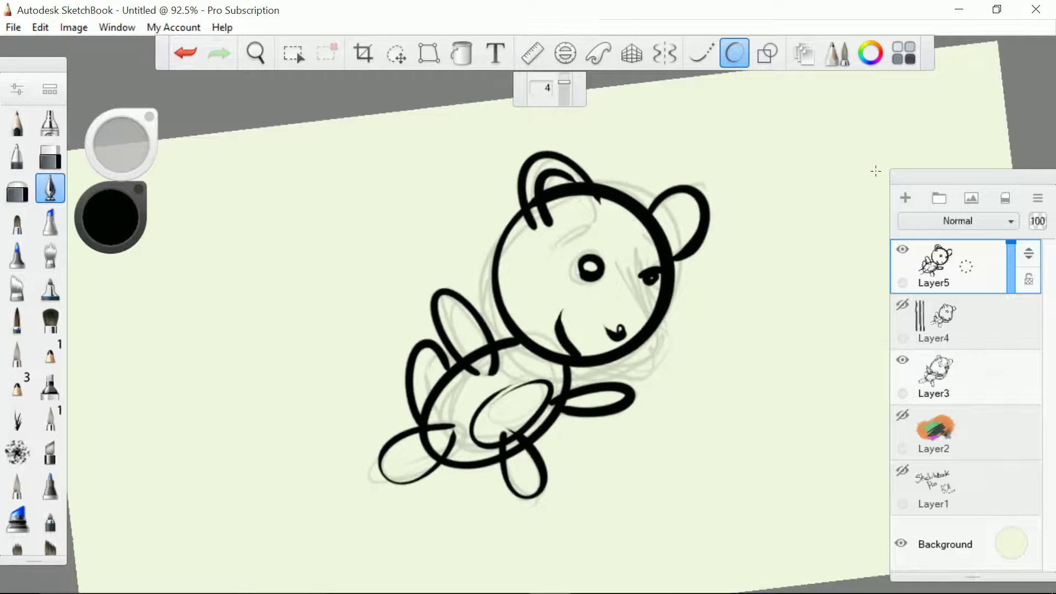
scroll(875, 171, down, 2)
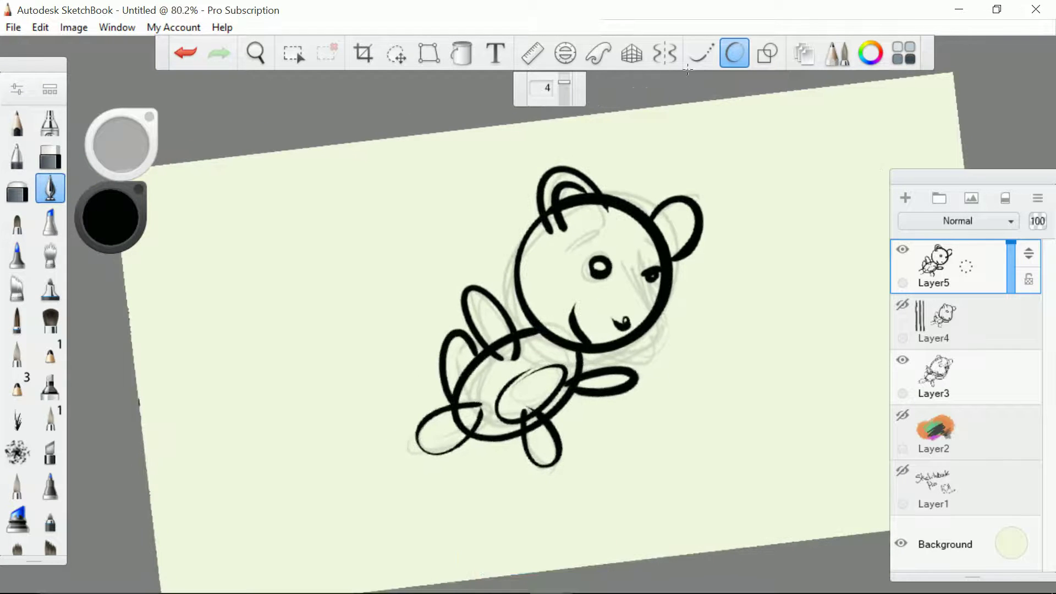
click(396, 54)
click(582, 89)
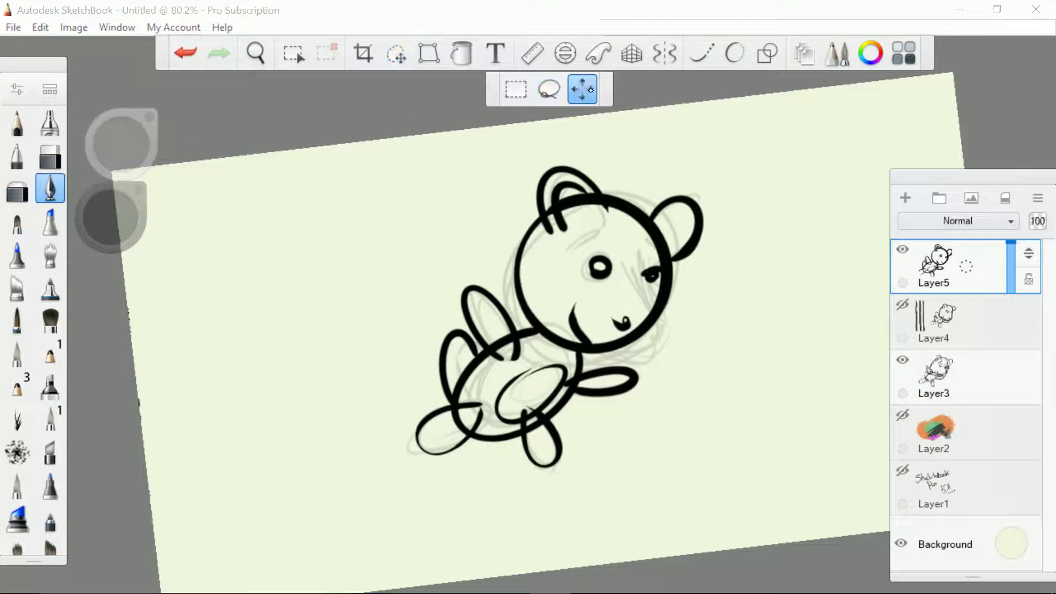
mouse_move(785, 374)
mouse_down()
mouse_move(950, 357)
mouse_move(1002, 363)
mouse_move(781, 373)
mouse_up()
mouse_move(715, 338)
mouse_down()
mouse_move(698, 360)
mouse_move(717, 312)
mouse_up()
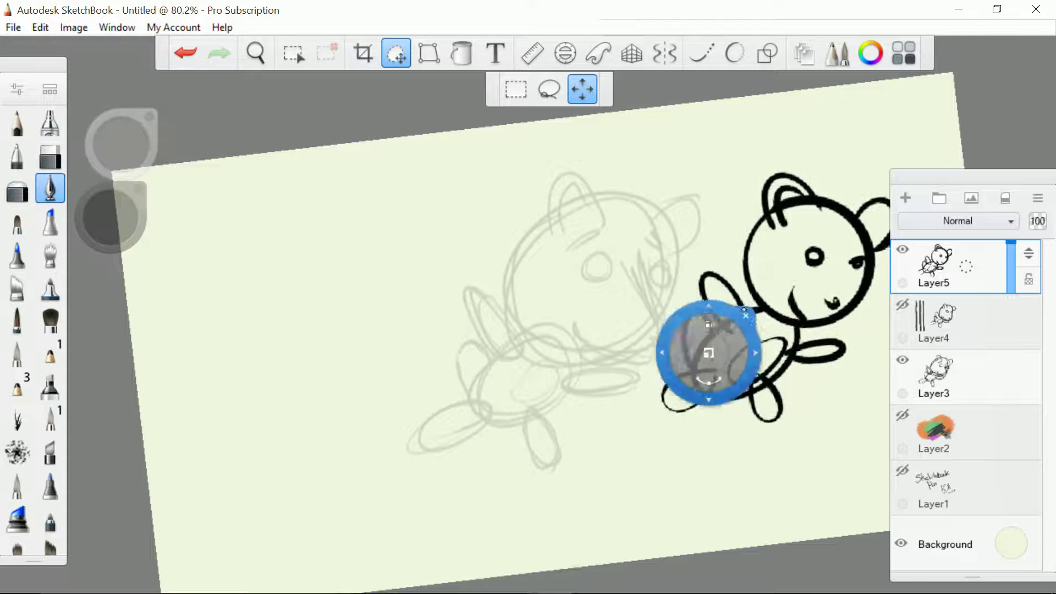
key(Return)
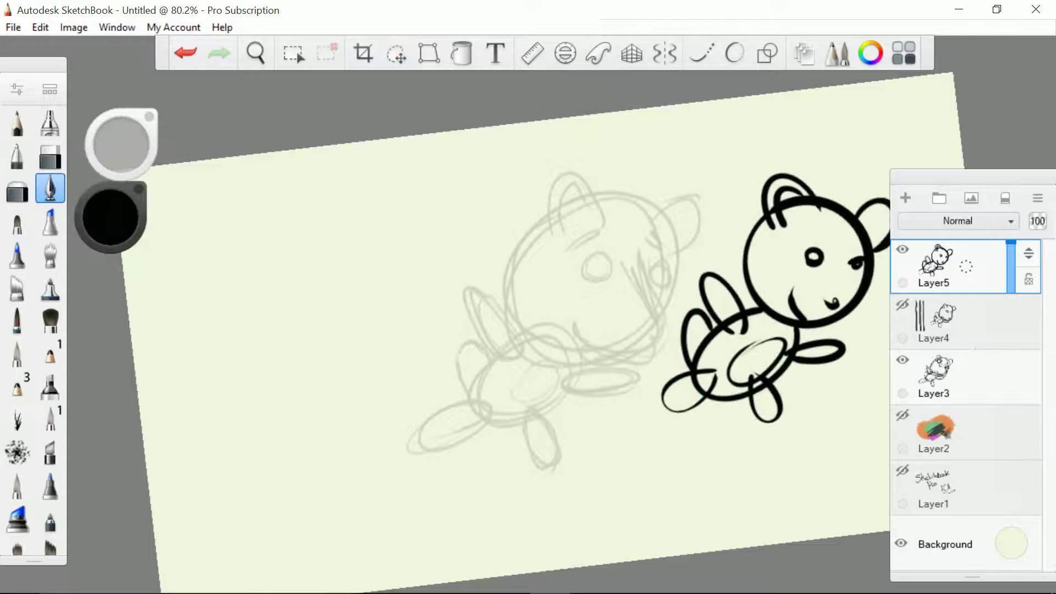
Step: Show Layer4 with the Steady Stroke inking, move its content to the left of the sketch and scale it down slightly
click(949, 339)
click(902, 304)
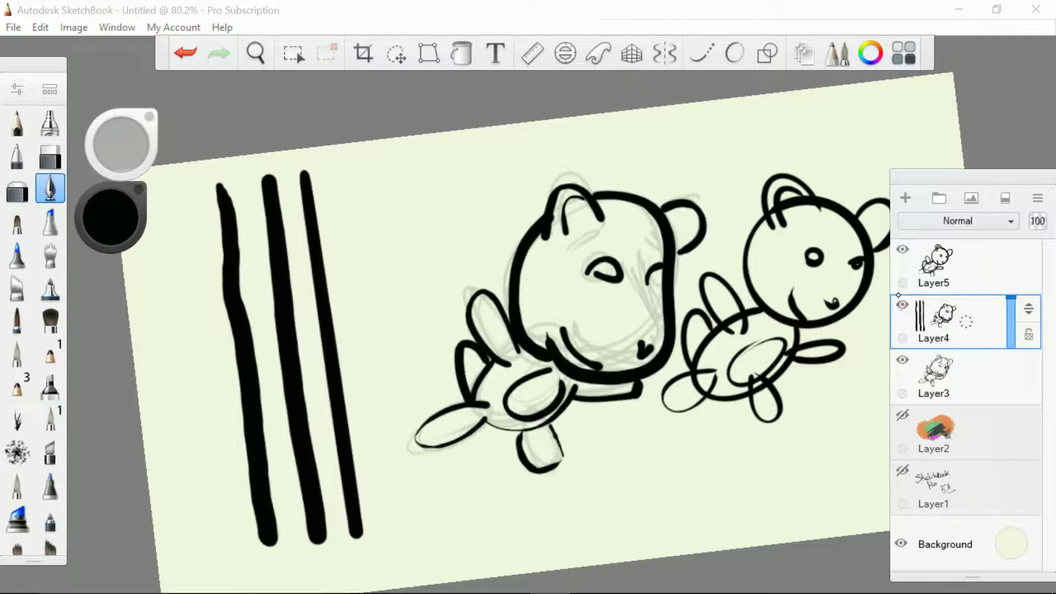
click(396, 54)
drag(689, 276, 473, 305)
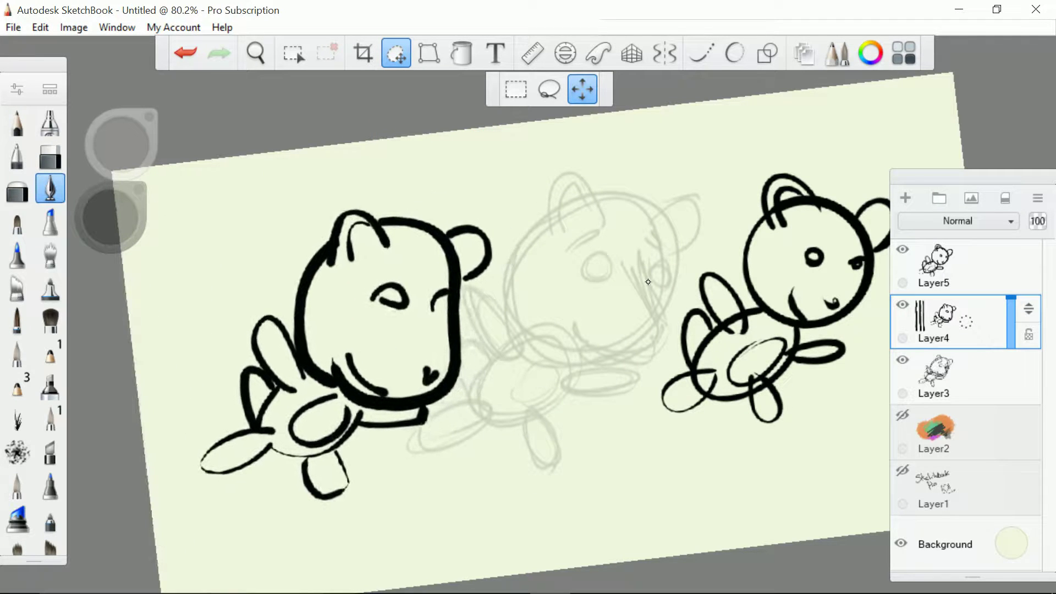
drag(395, 299, 400, 289)
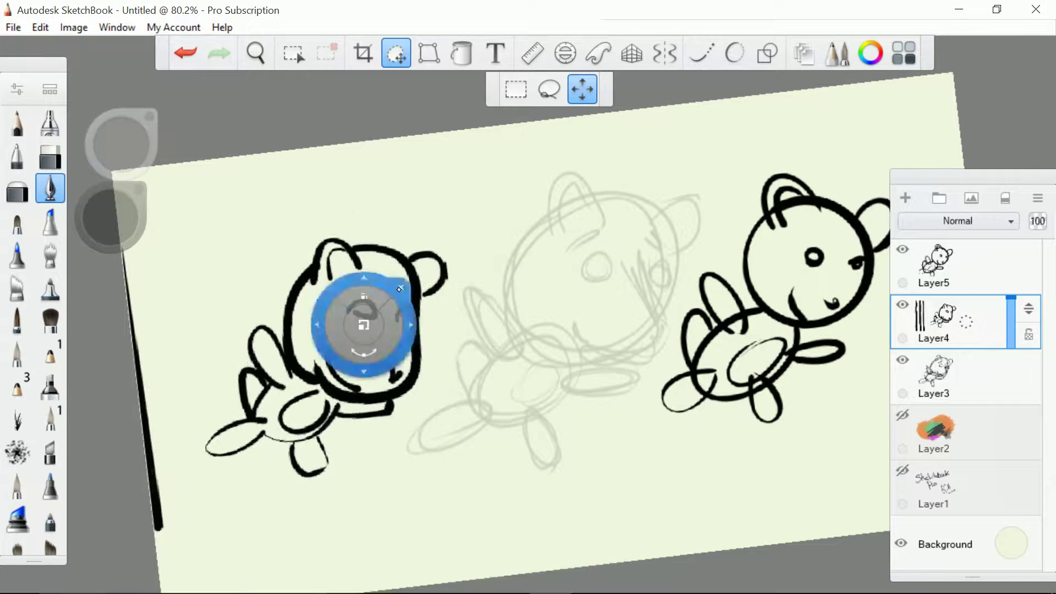
click(399, 288)
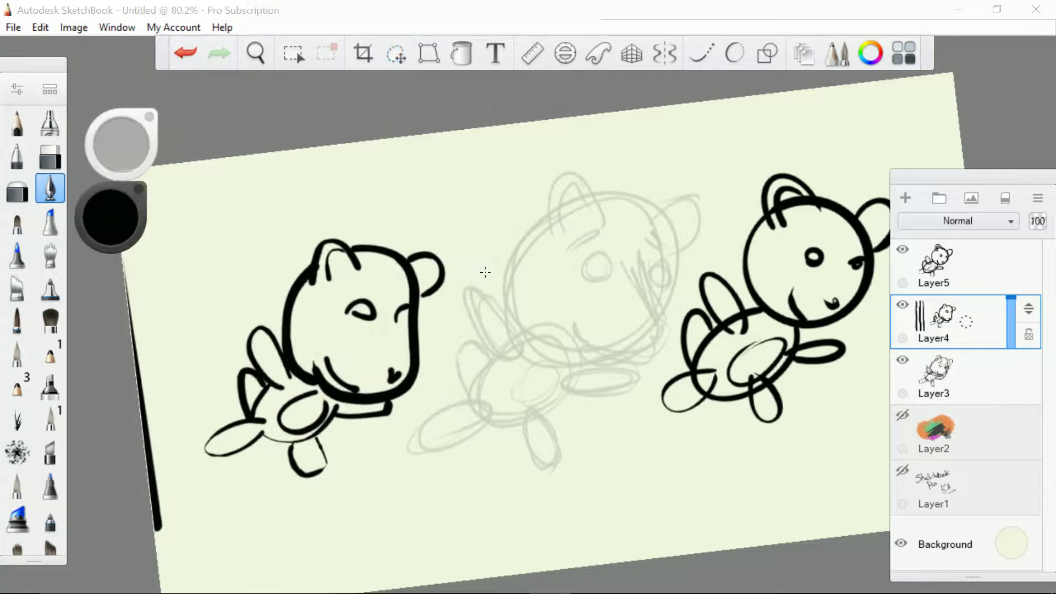
Step: Handwrite "Steady" in black on Layer5 beneath the left inked figure
click(970, 259)
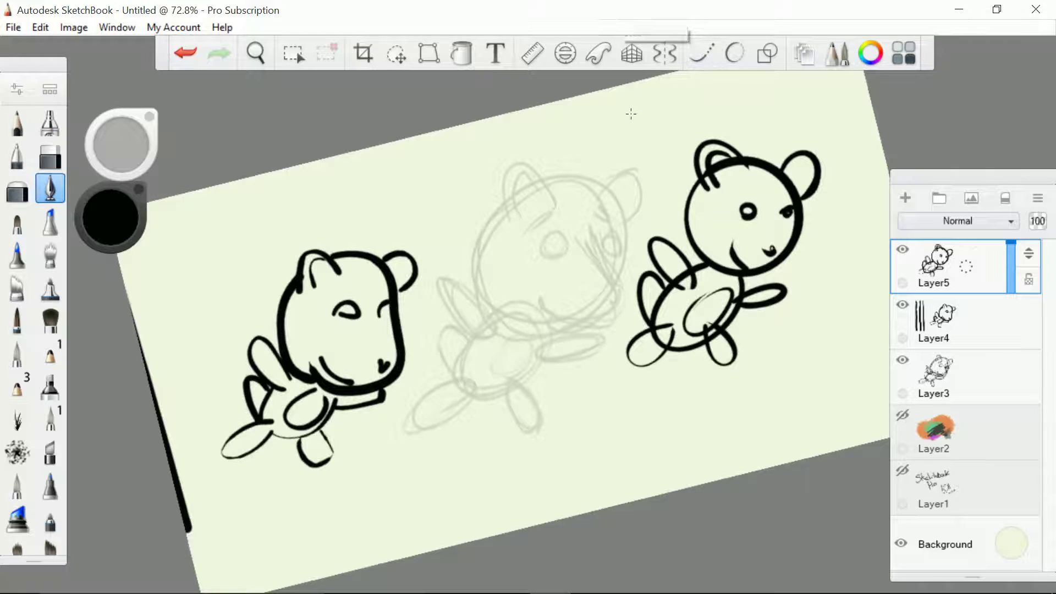
mouse_move(291, 492)
mouse_down()
mouse_move(308, 521)
mouse_move(322, 505)
mouse_up()
mouse_move(328, 509)
mouse_down()
mouse_move(347, 498)
mouse_move(333, 530)
mouse_up()
drag(358, 493, 385, 508)
drag(367, 447, 409, 492)
drag(412, 462, 435, 528)
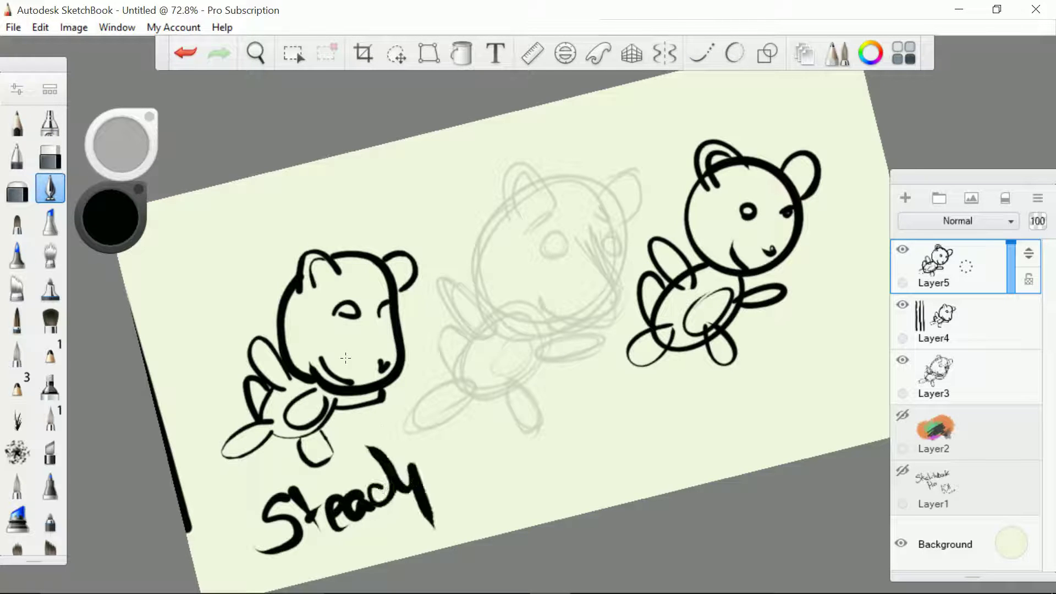
Step: Handwrite "Predictive" in black beneath the right inked figure
drag(119, 139, 113, 147)
mouse_move(700, 398)
mouse_down()
mouse_move(718, 457)
mouse_move(704, 437)
mouse_move(766, 421)
mouse_move(788, 394)
mouse_up()
drag(765, 359, 795, 420)
mouse_move(798, 390)
mouse_down()
mouse_move(791, 401)
mouse_move(815, 399)
mouse_up()
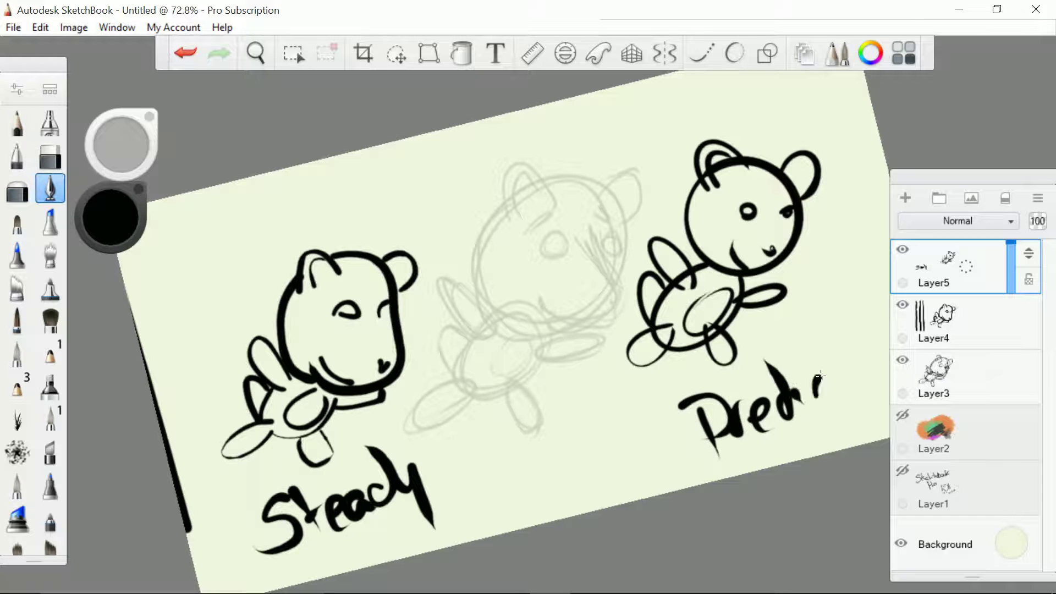
mouse_move(824, 341)
mouse_down()
mouse_move(856, 397)
mouse_move(888, 330)
mouse_up()
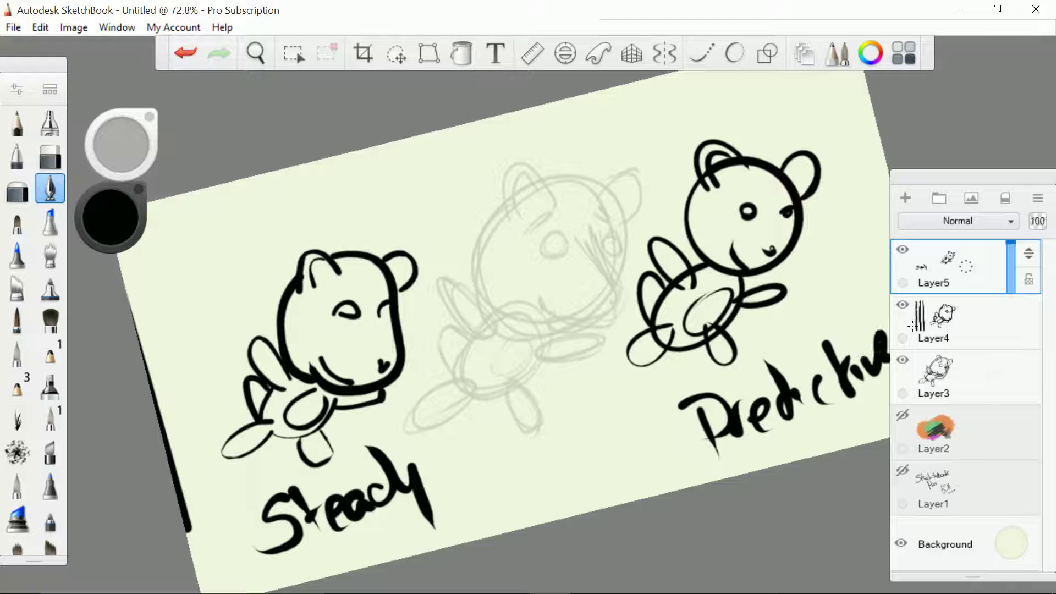
Step: Hide Layer3 with the pencil sketch, leaving the two labelled inkings in view
click(902, 360)
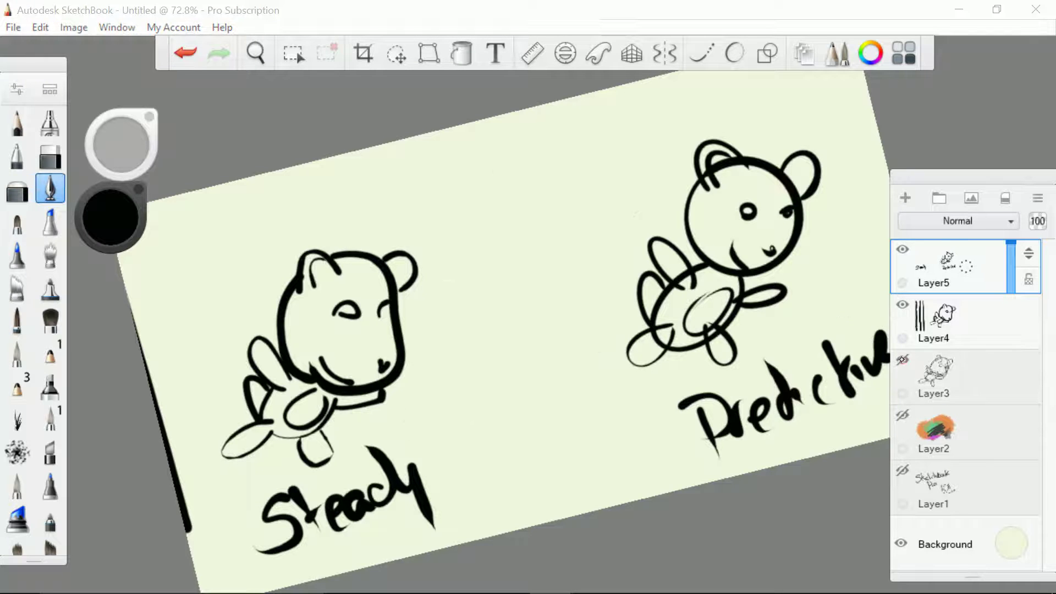
scroll(504, 325, down, 2)
scroll(504, 325, up, 1)
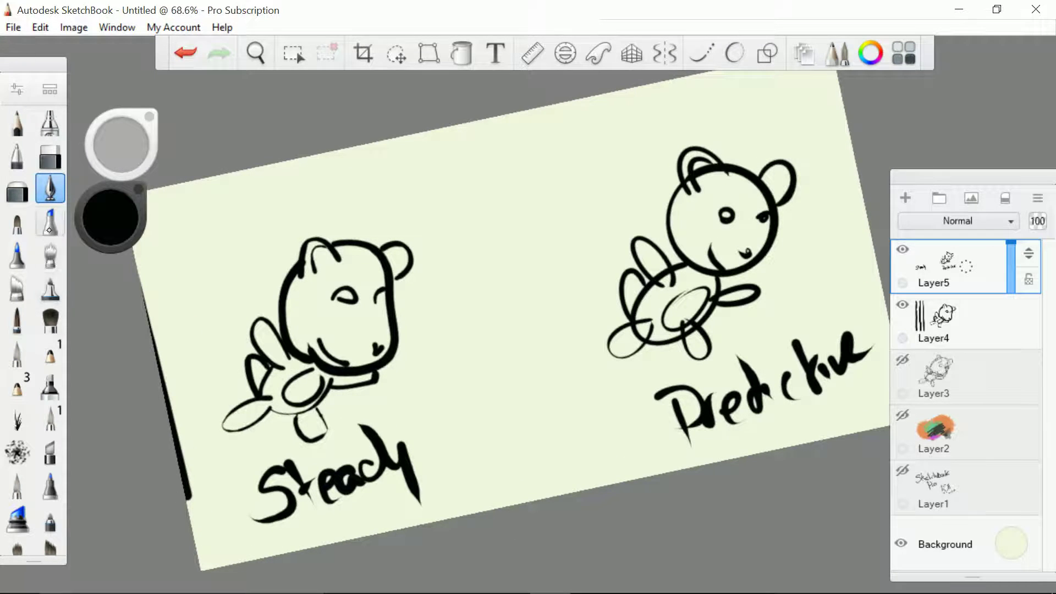
Step: Switch from the inking pen to a paint brush and set the brush colour to bright yellow
click(18, 217)
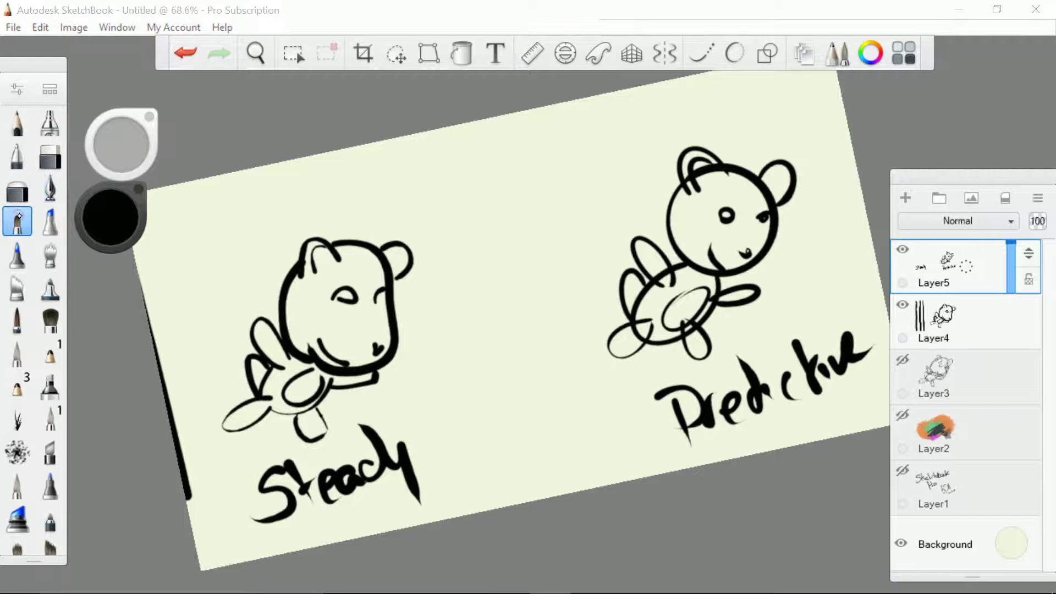
click(112, 215)
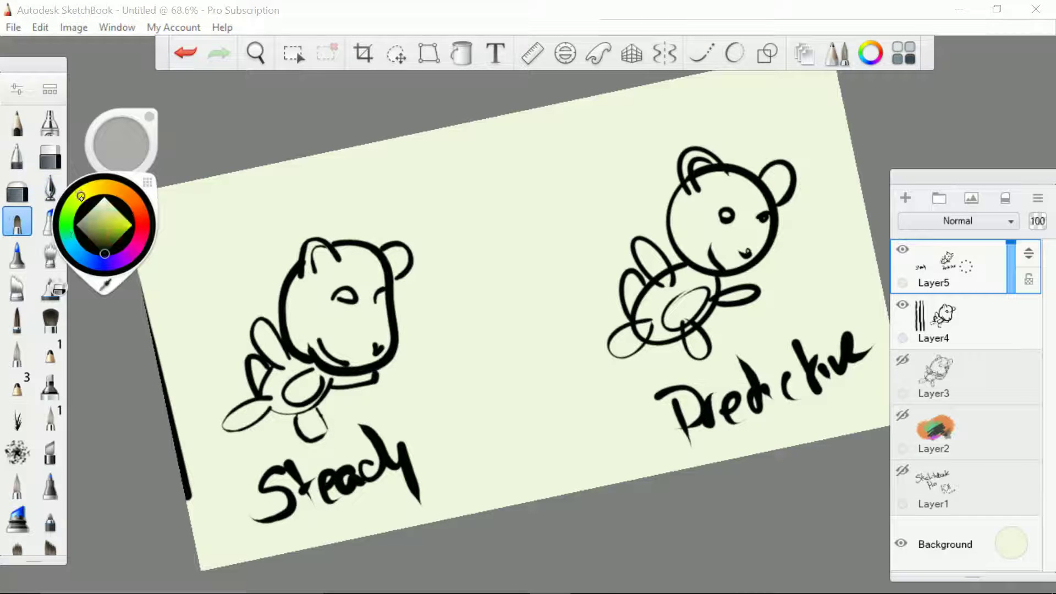
click(118, 221)
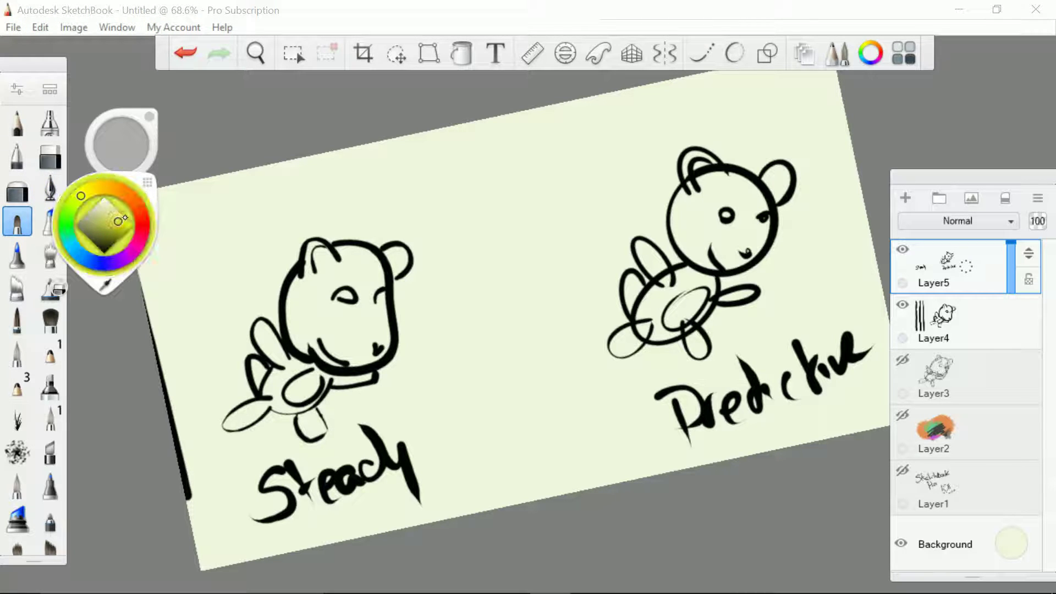
Step: Try to mark the face-side edge of both heads with opaque yellow paint strokes
scroll(125, 218, up, 3)
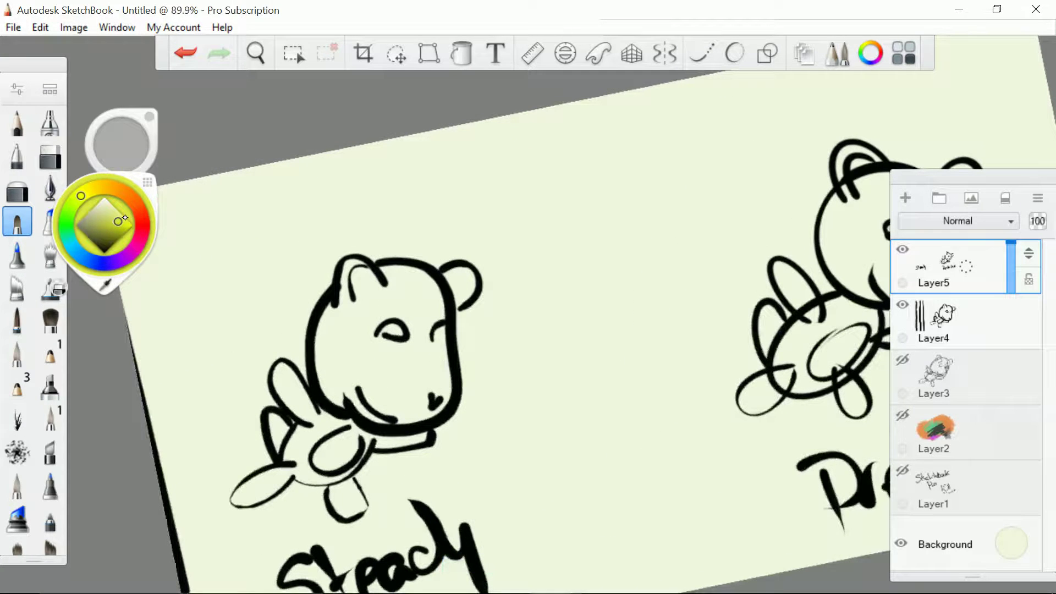
mouse_move(443, 355)
mouse_down()
mouse_move(451, 334)
mouse_move(436, 346)
mouse_move(454, 392)
mouse_move(471, 390)
mouse_up()
scroll(471, 391, down, 2)
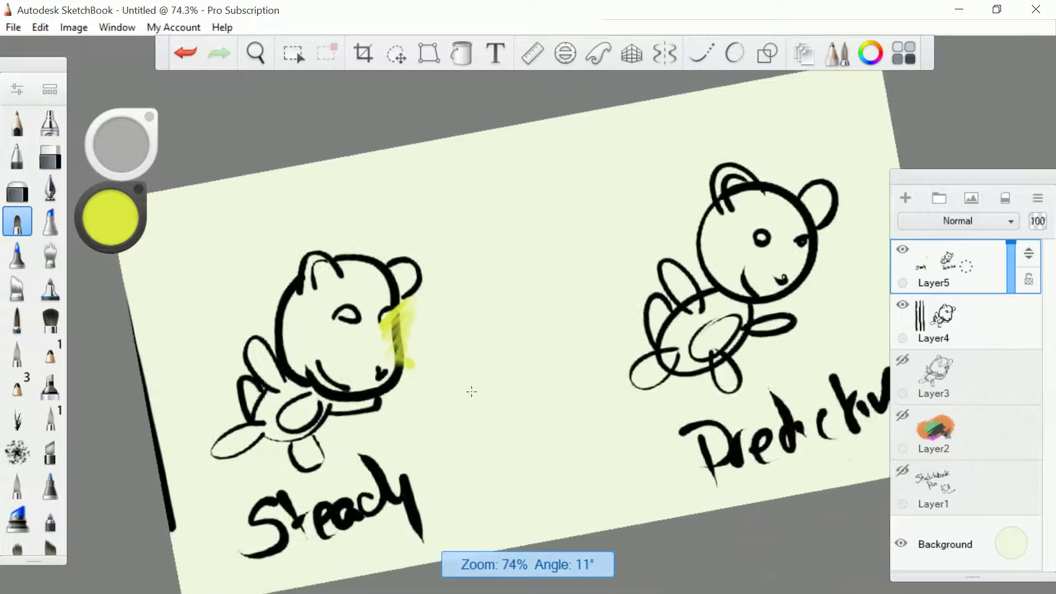
scroll(471, 391, up, 2)
mouse_move(832, 187)
mouse_down()
mouse_move(850, 219)
mouse_move(836, 198)
mouse_move(850, 287)
mouse_up()
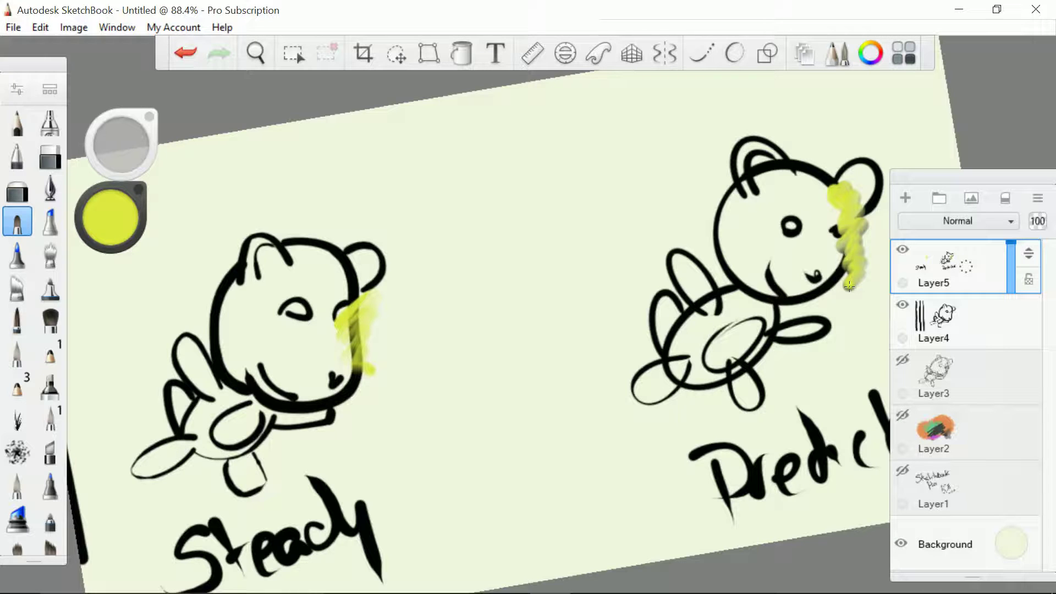
Step: Undo both yellow paint strokes and highlight the face-side edge of each head with a wide semi-transparent brush instead
click(17, 485)
drag(122, 160, 123, 158)
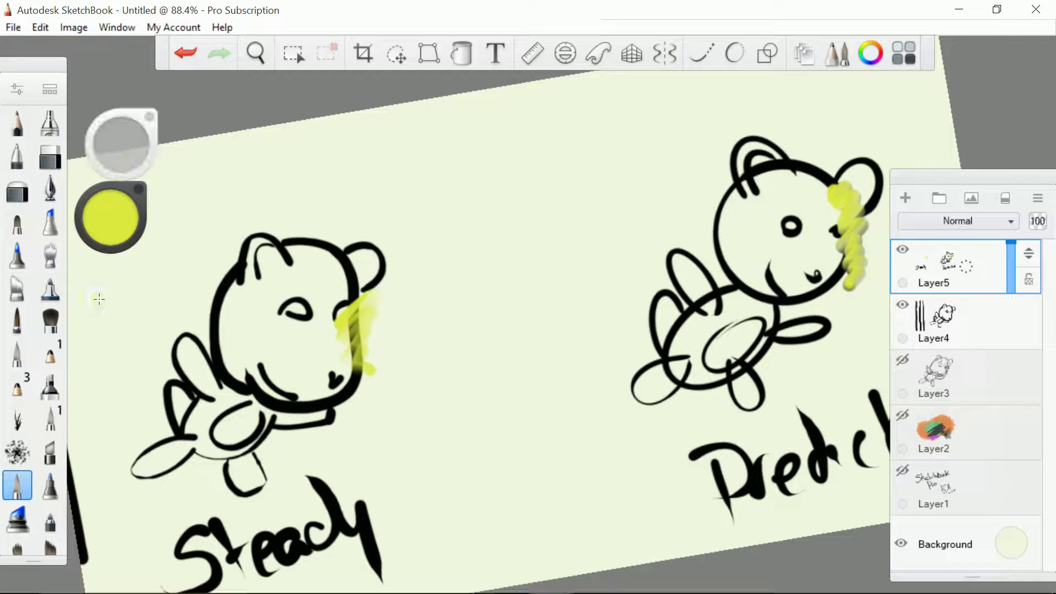
click(184, 54)
click(184, 54)
mouse_move(379, 295)
mouse_down()
mouse_move(332, 330)
mouse_move(385, 352)
mouse_up()
drag(827, 210, 864, 260)
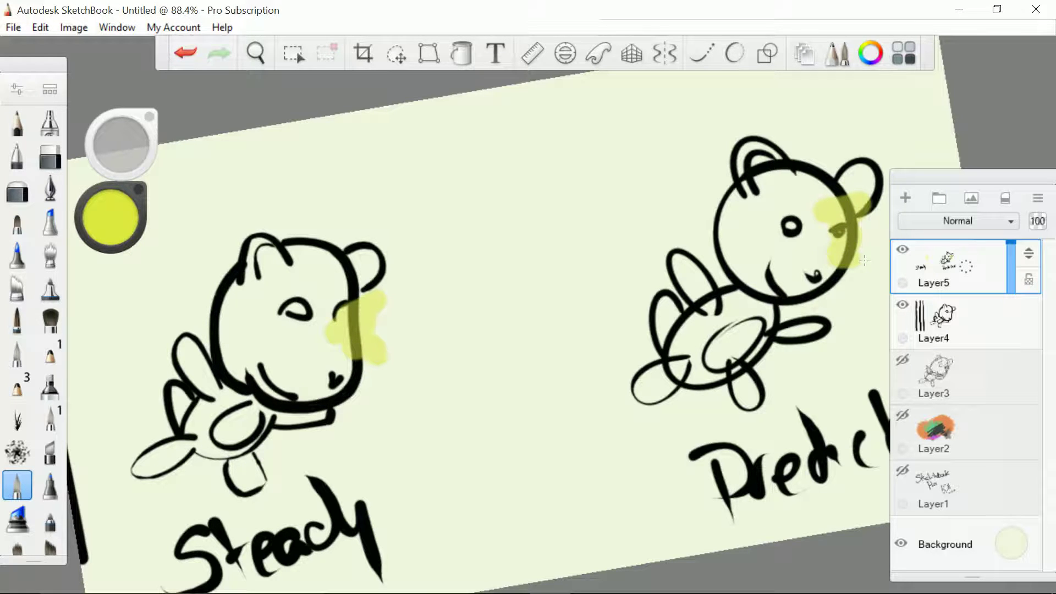
Step: Highlight both figures' body outlines in translucent yellow, plus the Predictive figure's upper limb, forward arm, lower leg and rear foot
mouse_move(765, 290)
mouse_down()
mouse_move(737, 282)
mouse_move(651, 358)
mouse_move(750, 286)
mouse_up()
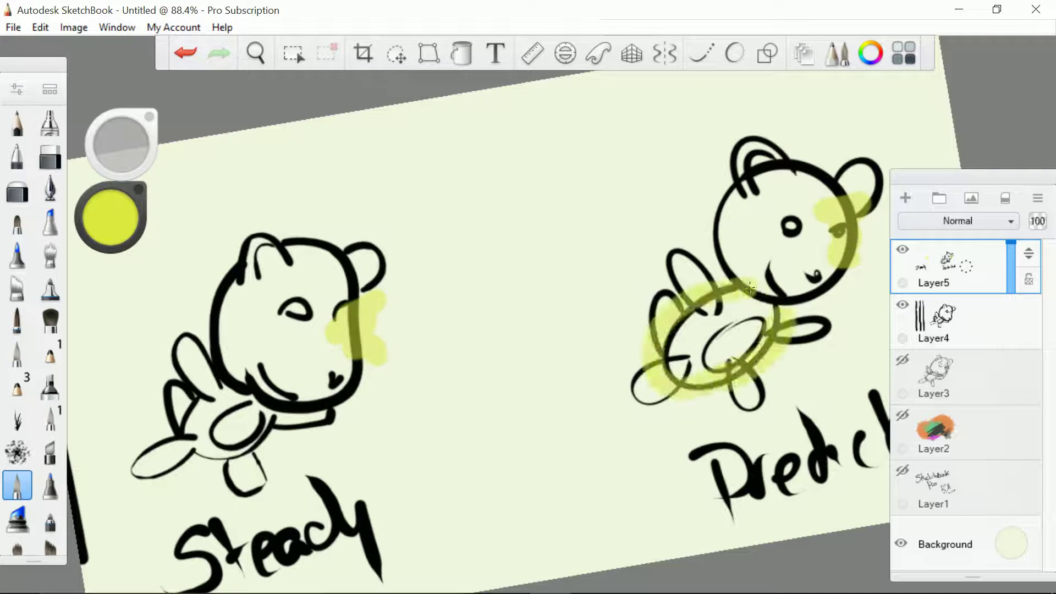
drag(220, 391, 269, 410)
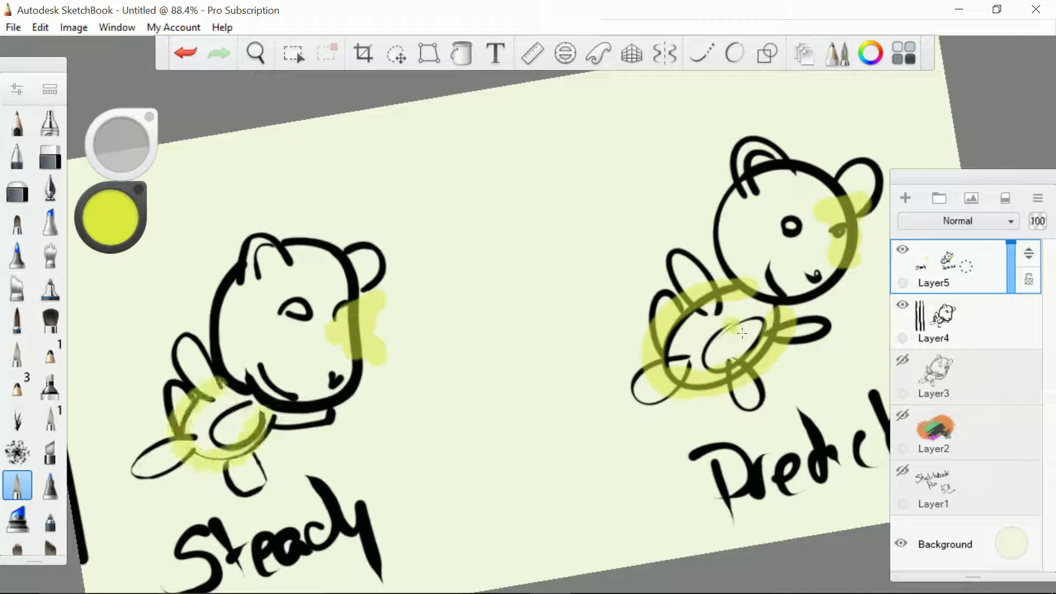
drag(742, 332, 764, 340)
drag(701, 313, 700, 310)
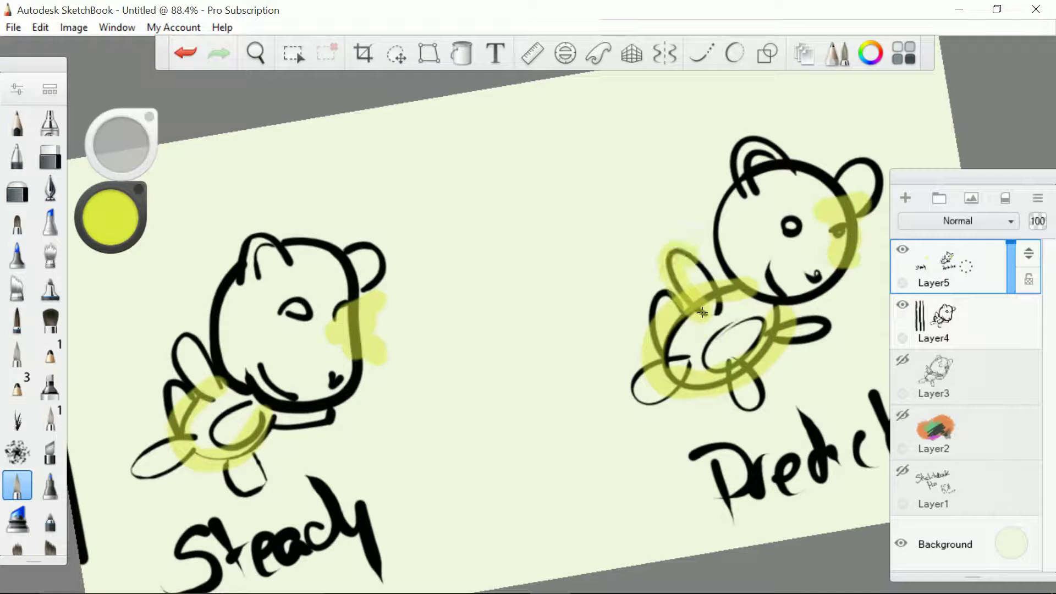
mouse_move(761, 331)
mouse_down()
mouse_move(783, 350)
mouse_move(774, 338)
mouse_move(743, 407)
mouse_move(744, 363)
mouse_up()
mouse_move(653, 380)
mouse_down()
mouse_move(732, 353)
mouse_move(779, 379)
mouse_move(752, 376)
mouse_move(626, 425)
mouse_move(648, 372)
mouse_up()
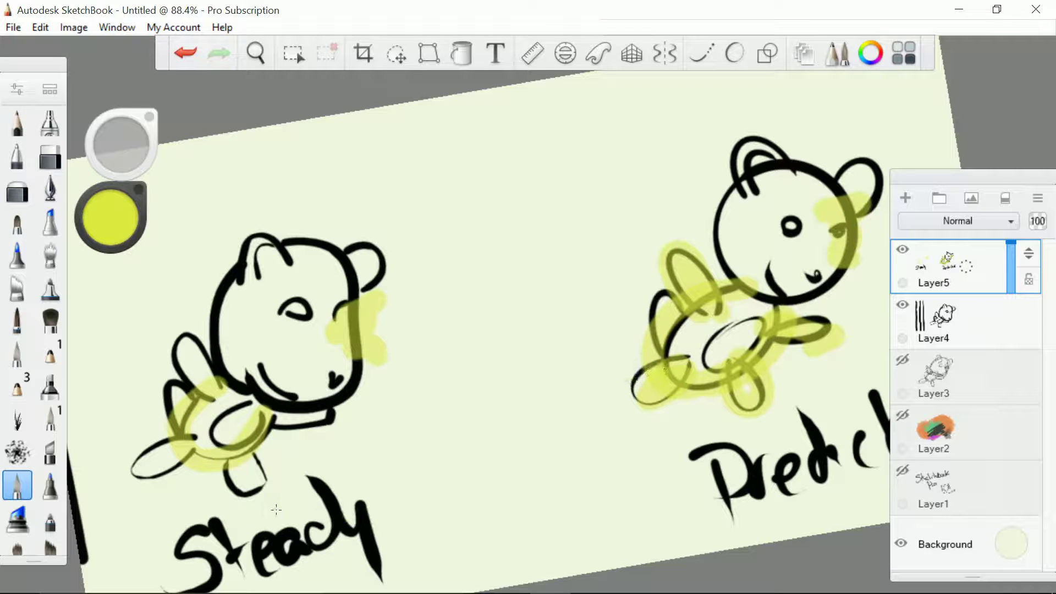
Step: Highlight the Steady figure's forward arm, pointed rear shape and lower leg in translucent yellow
scroll(276, 510, up, 5)
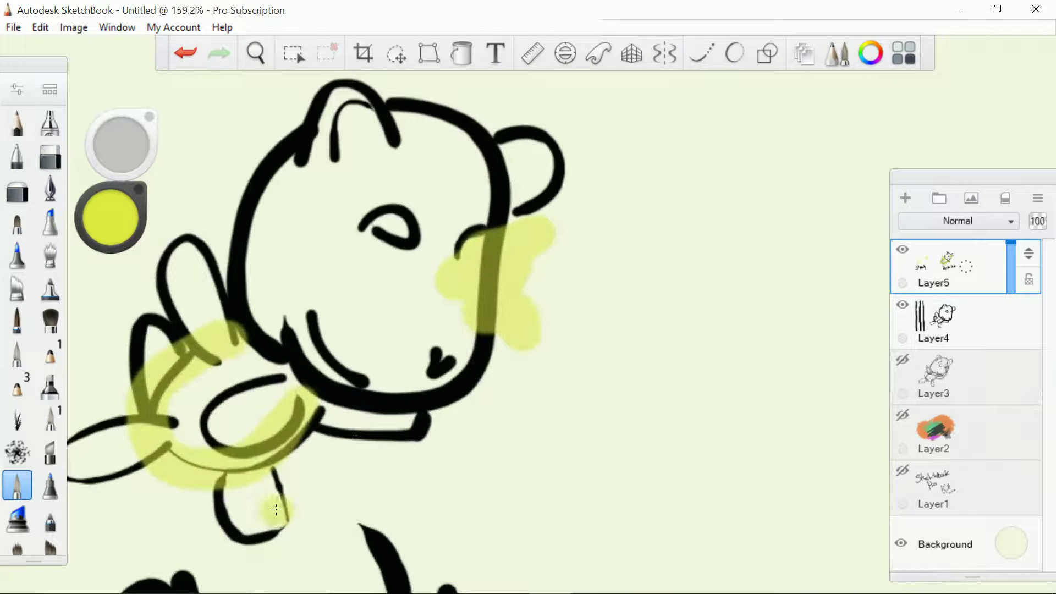
mouse_move(336, 431)
mouse_down()
mouse_move(382, 433)
mouse_move(438, 412)
mouse_move(396, 440)
mouse_move(324, 434)
mouse_move(269, 449)
mouse_up()
mouse_move(192, 347)
mouse_down()
mouse_move(173, 334)
mouse_move(124, 368)
mouse_up()
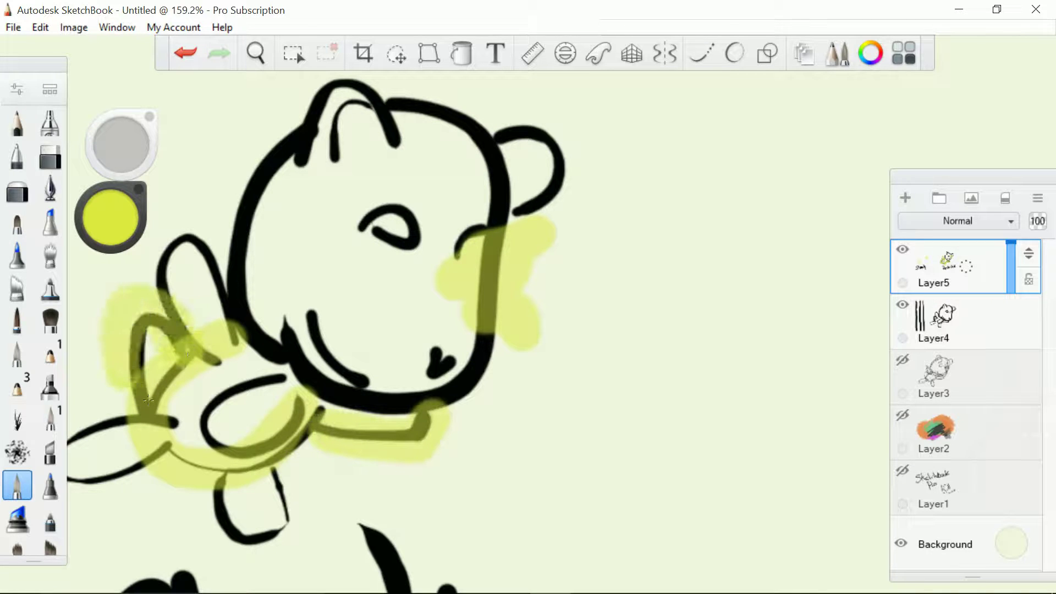
mouse_move(275, 469)
mouse_down()
mouse_move(297, 512)
mouse_move(226, 544)
mouse_move(270, 468)
mouse_up()
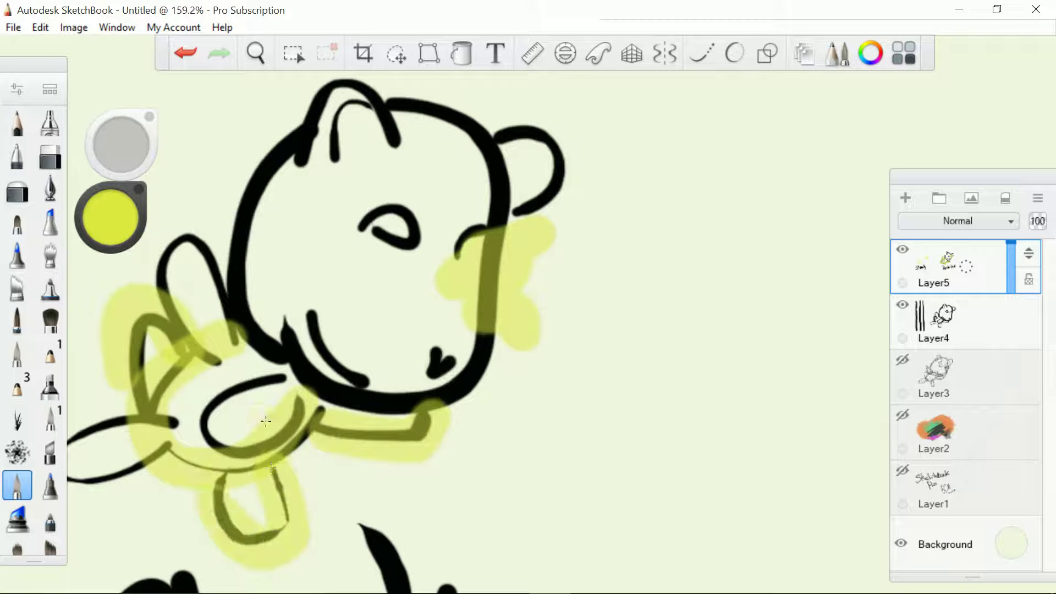
Step: Undo the stray dab near the Steady figure's nose and highlight its full eye in translucent yellow
scroll(266, 421, down, 3)
scroll(266, 422, up, 3)
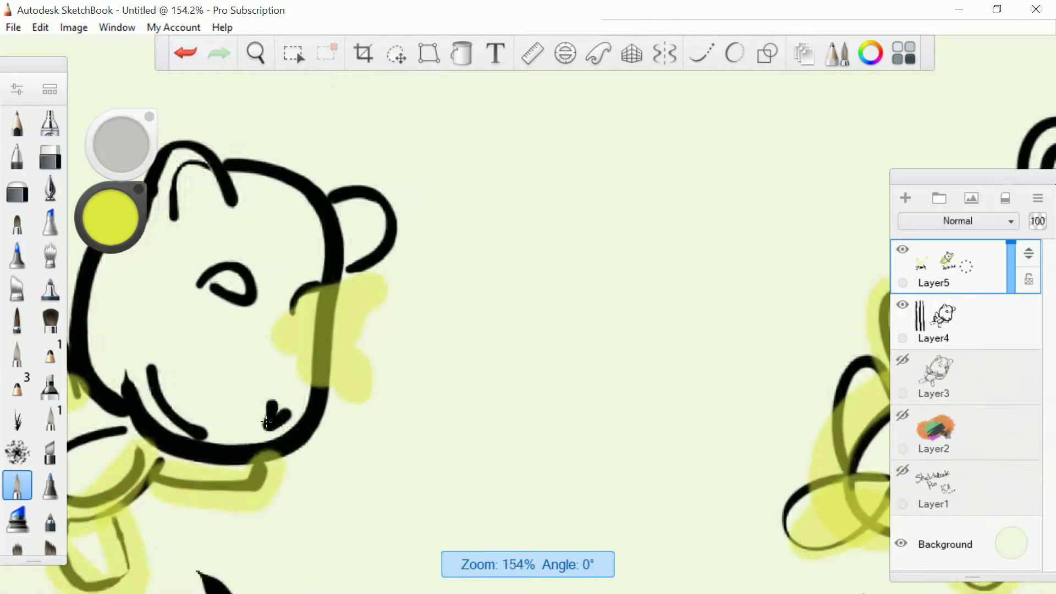
click(266, 421)
key(ctrl+z)
mouse_move(220, 280)
mouse_down()
mouse_move(196, 288)
mouse_move(243, 288)
mouse_up()
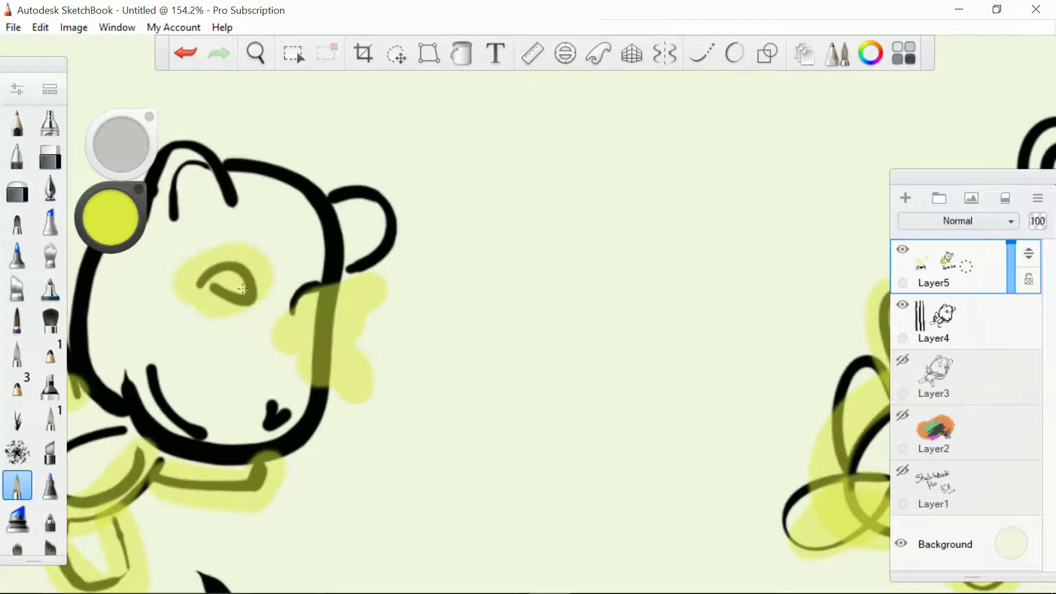
Step: Highlight the Predictive figure's round eye, forward arm and double-lined ear in translucent yellow
scroll(243, 289, down, 4)
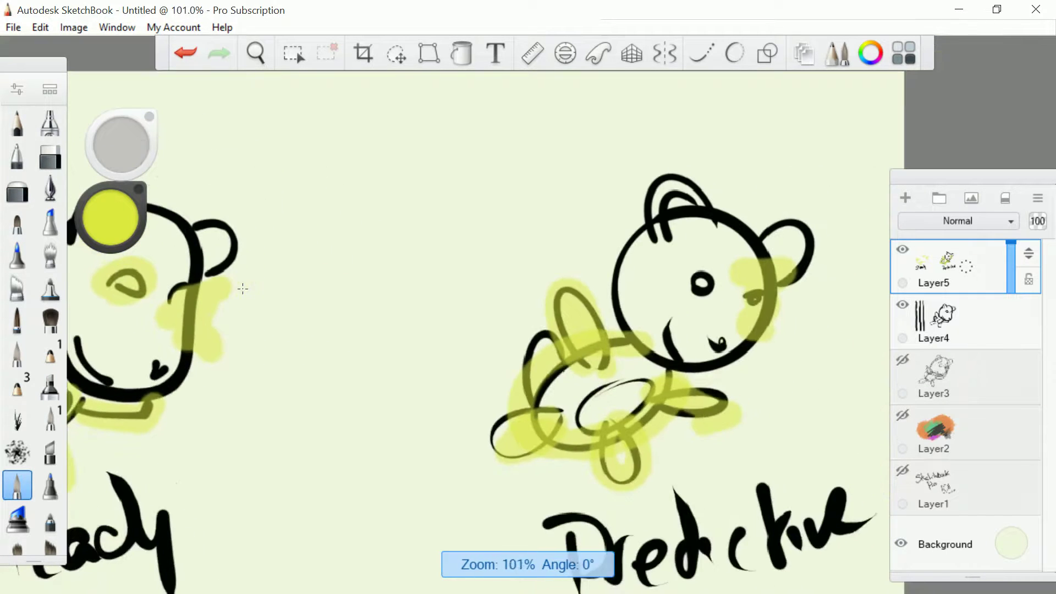
click(242, 289)
scroll(243, 288, up, 5)
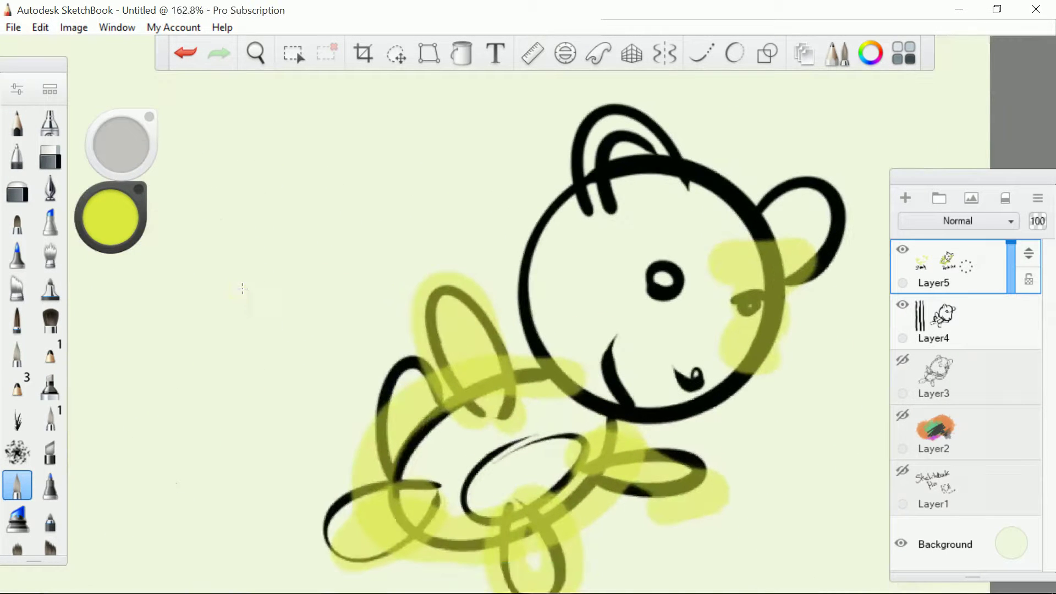
mouse_move(650, 315)
mouse_down()
mouse_move(653, 298)
mouse_move(677, 309)
mouse_up()
mouse_move(663, 497)
mouse_down()
mouse_move(641, 465)
mouse_move(682, 452)
mouse_up()
drag(660, 230, 640, 224)
key(ctrl+z)
drag(583, 209, 691, 187)
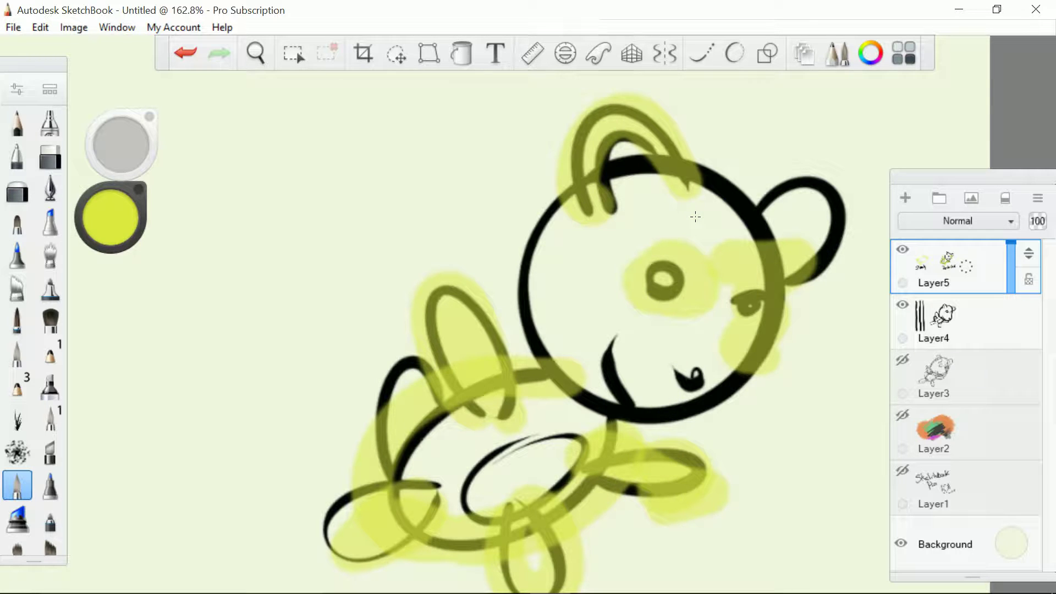
Step: Highlight the Predictive figure's upright rear shape beside its body in translucent yellow and compare both figures
drag(388, 344, 463, 450)
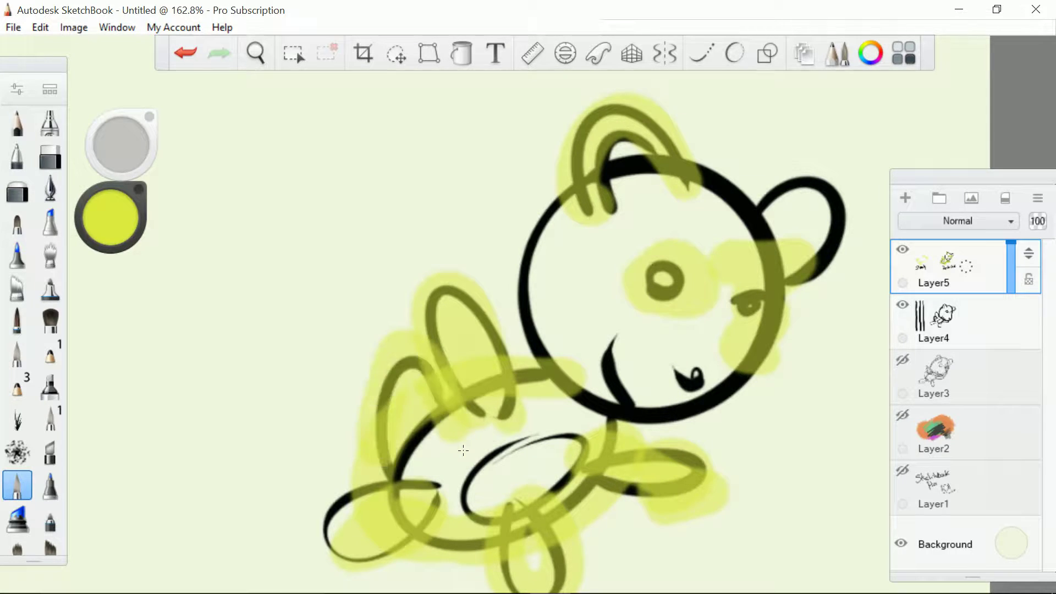
scroll(463, 450, down, 5)
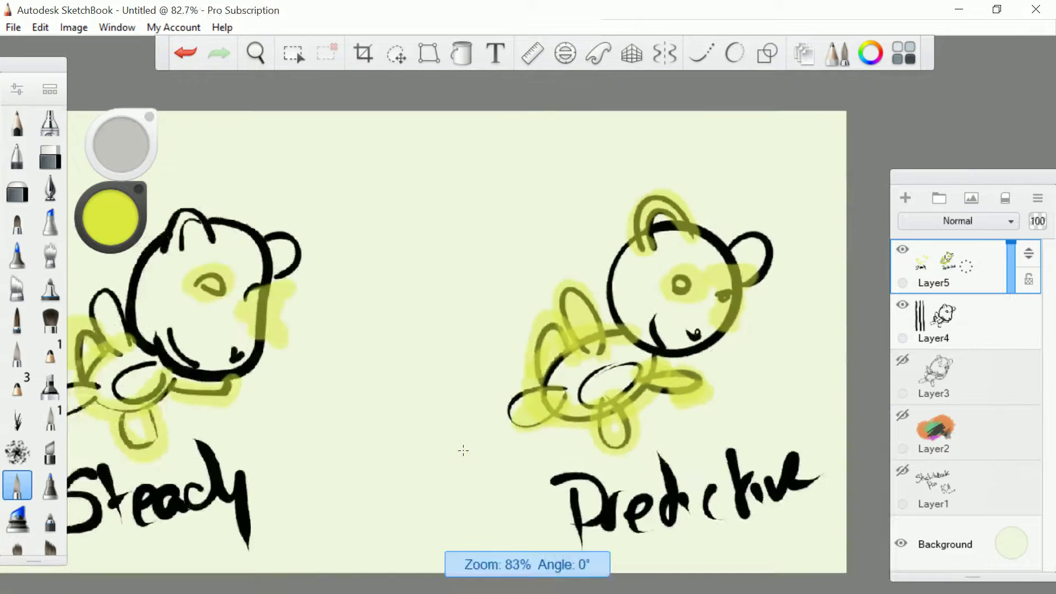
scroll(463, 450, up, 3)
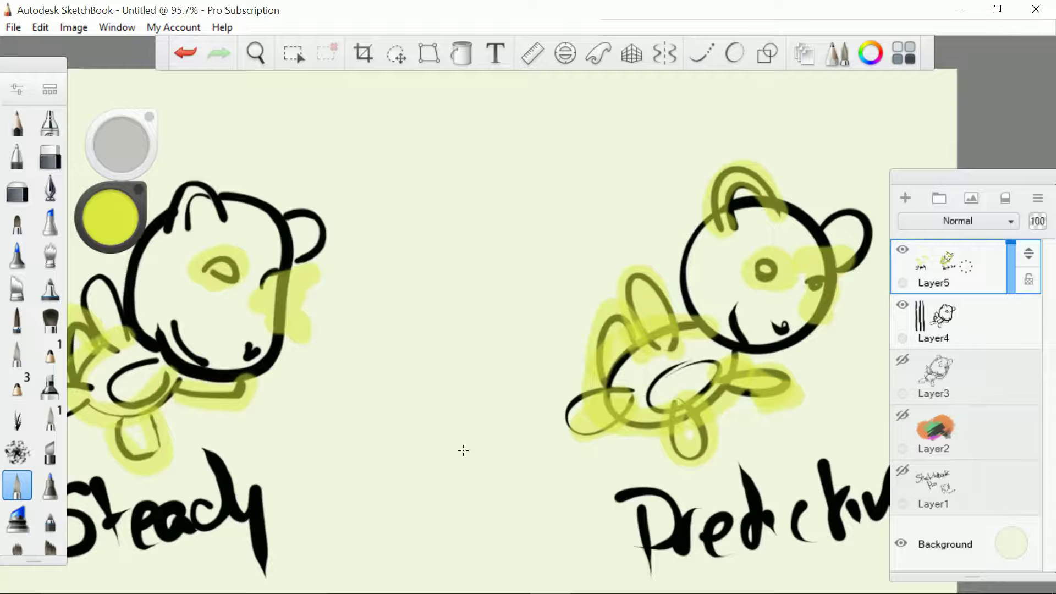
scroll(463, 451, down, 2)
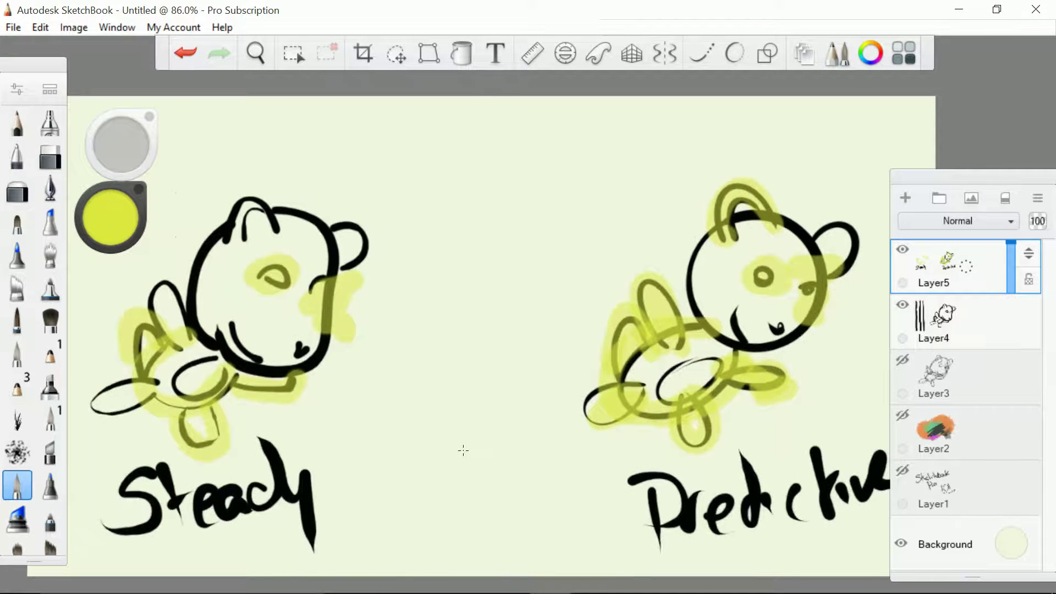
Step: Hide Layer5 and Layer4, add a new layer and turn on mirror symmetry about a vertical axis
click(903, 249)
click(902, 304)
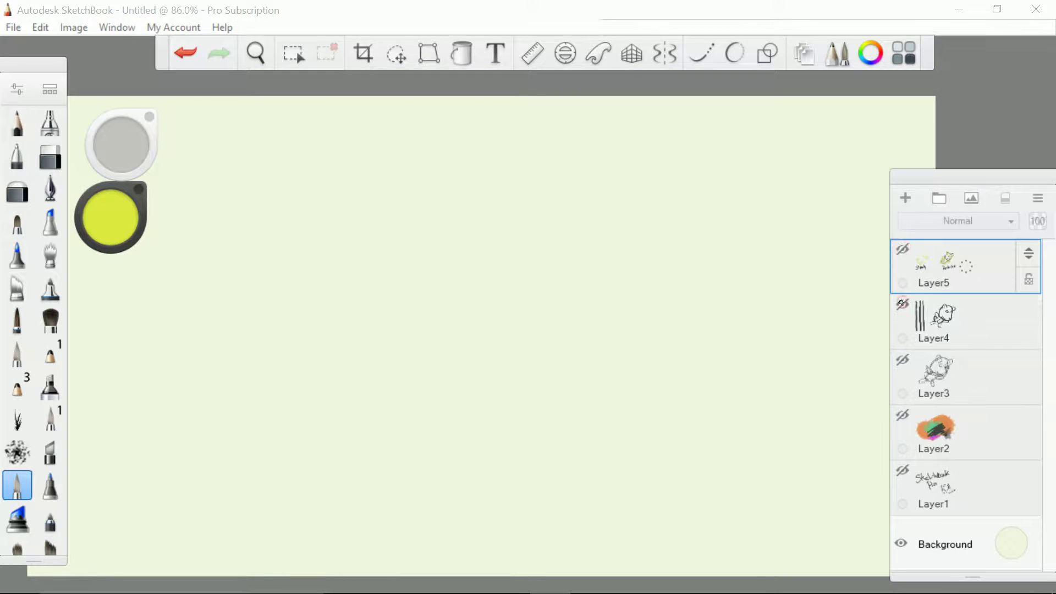
click(904, 197)
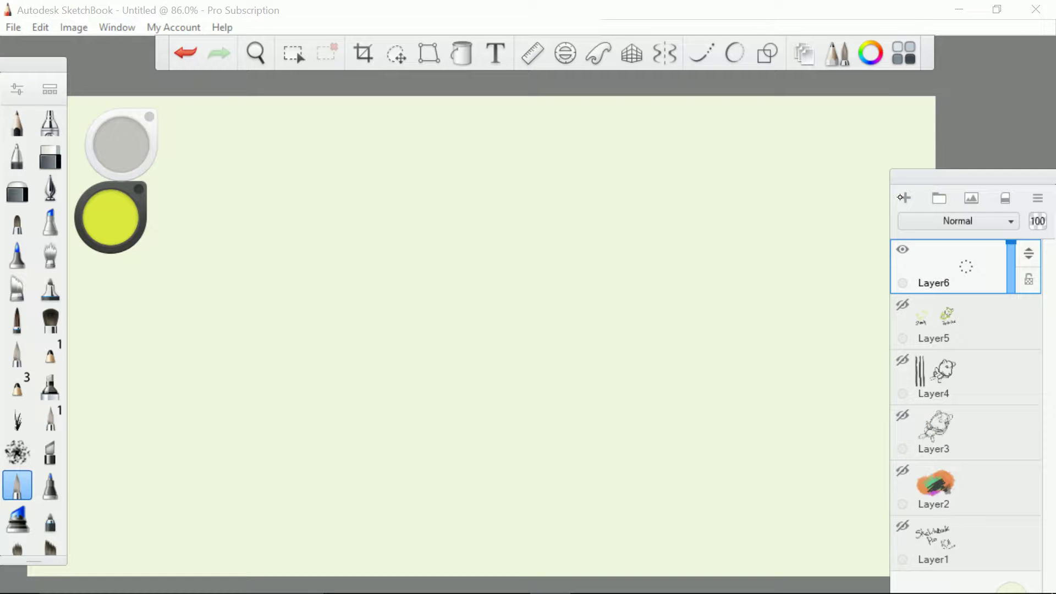
click(663, 52)
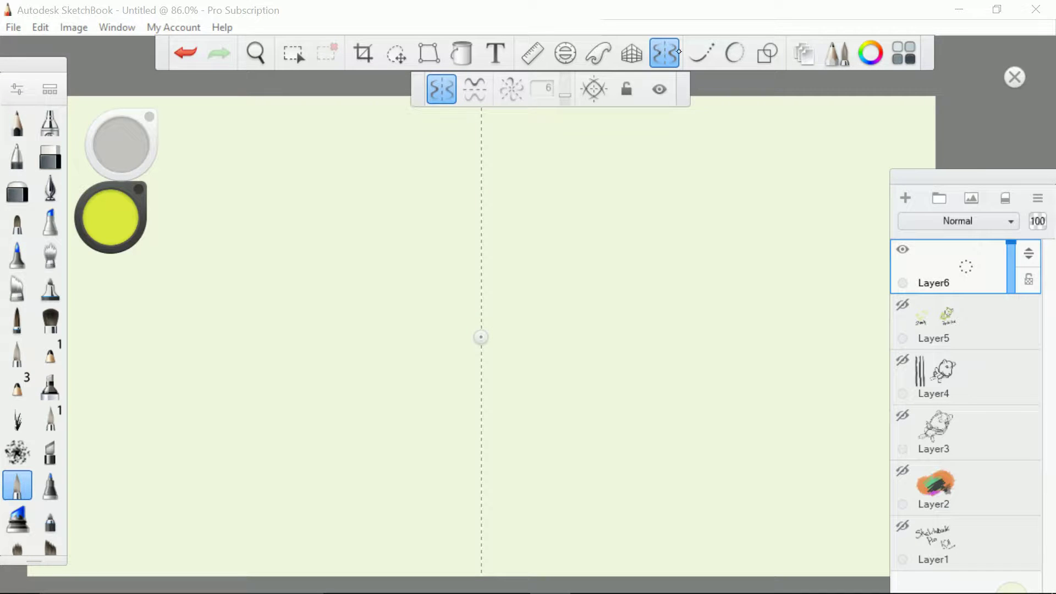
click(664, 51)
click(674, 49)
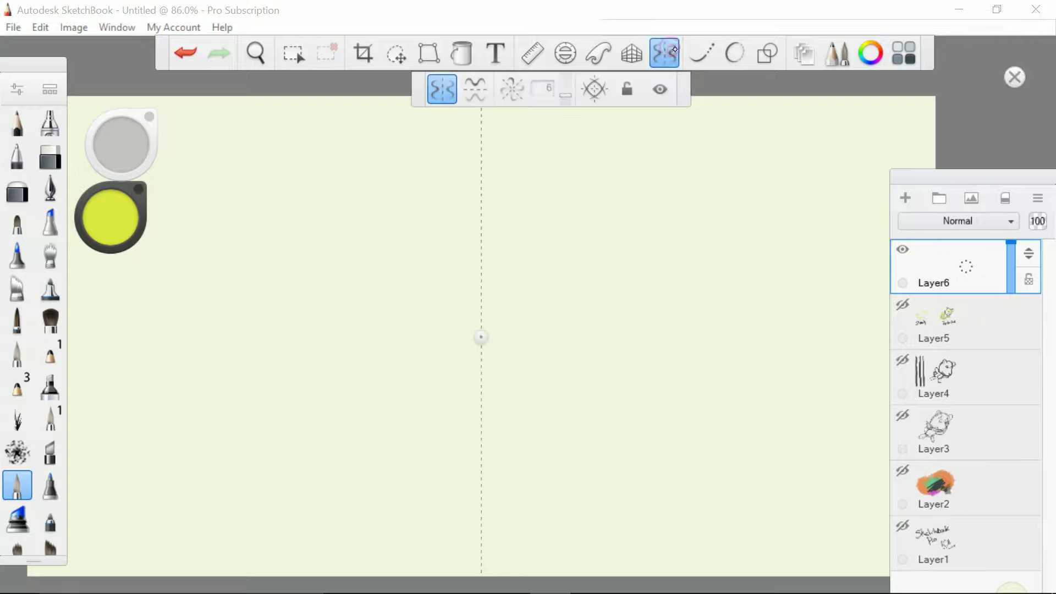
Step: Set the brush colour to black, choose a thin pen brush and turn on Predictive Stroke at level 4
drag(110, 203, 104, 231)
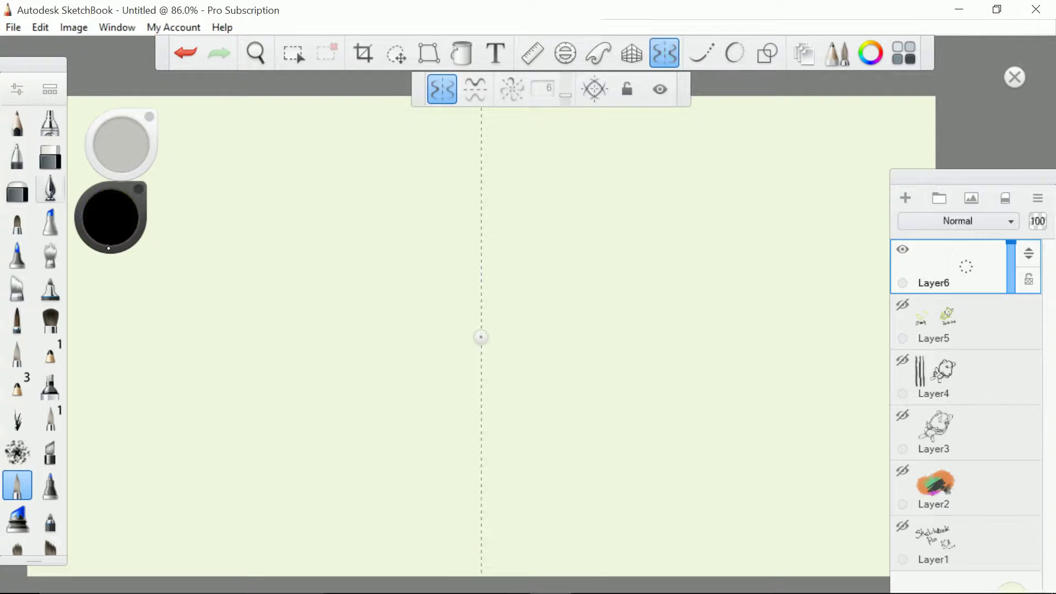
click(49, 192)
click(17, 156)
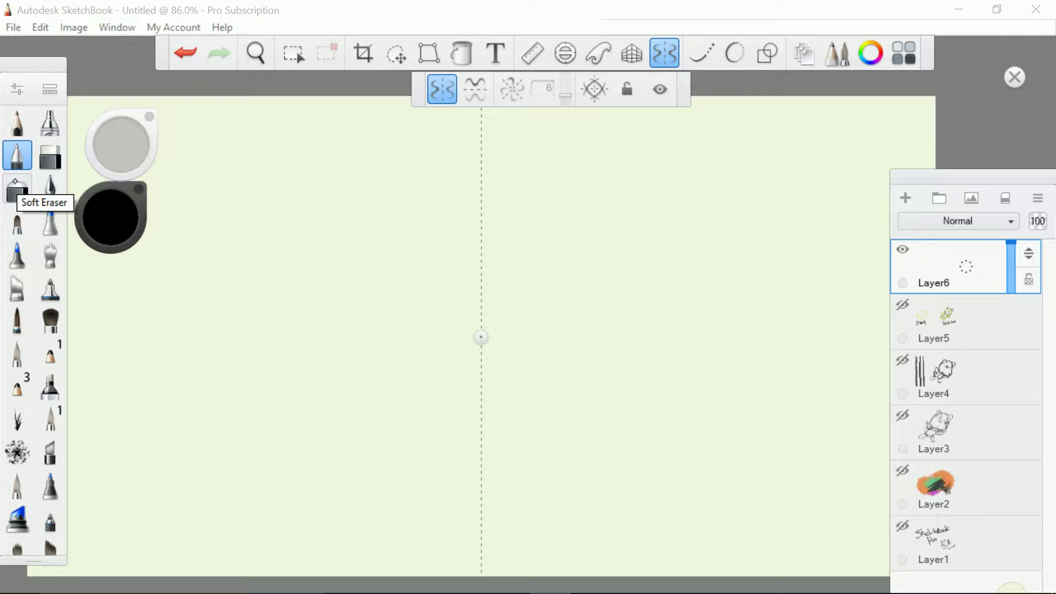
click(728, 60)
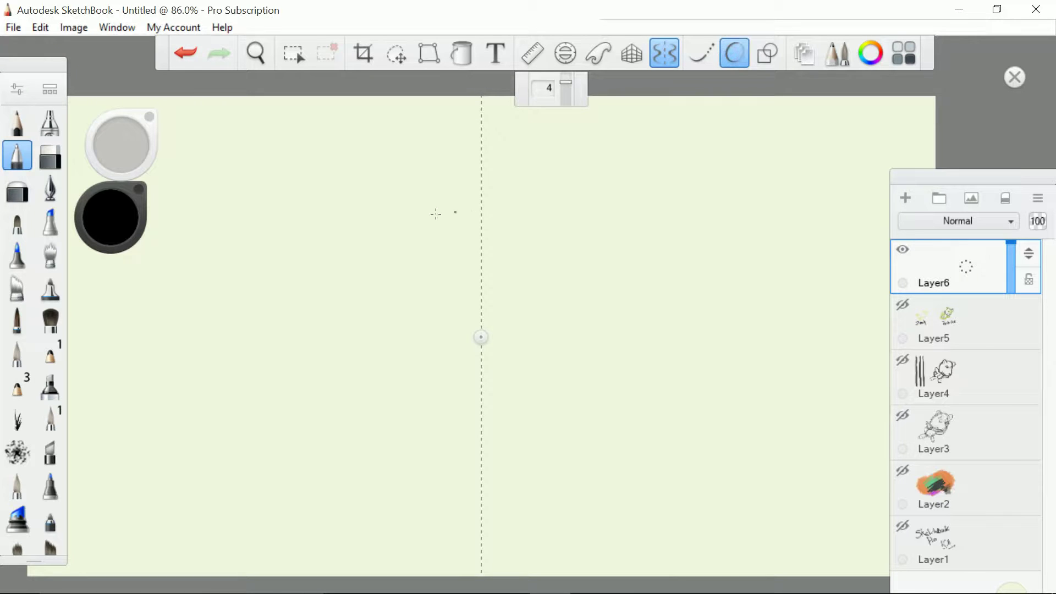
Step: Draw a mirrored game controller outline with a centred rounded-rectangle touchpad, long curved grips and an arched lower edge
mouse_move(379, 210)
mouse_down()
mouse_move(479, 202)
mouse_move(385, 200)
mouse_move(361, 270)
mouse_move(365, 314)
mouse_move(445, 317)
mouse_up()
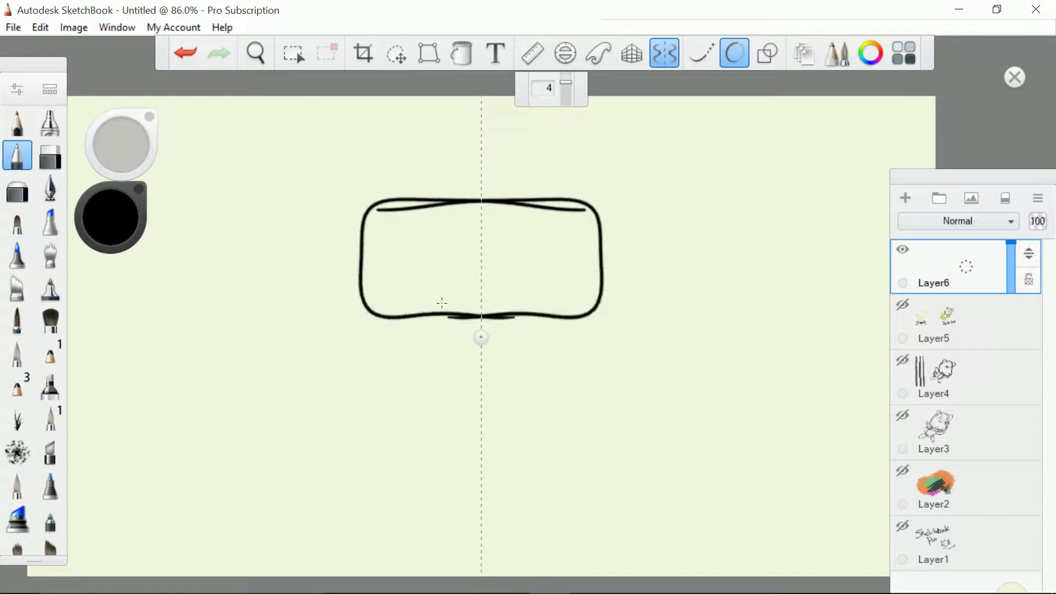
click(187, 54)
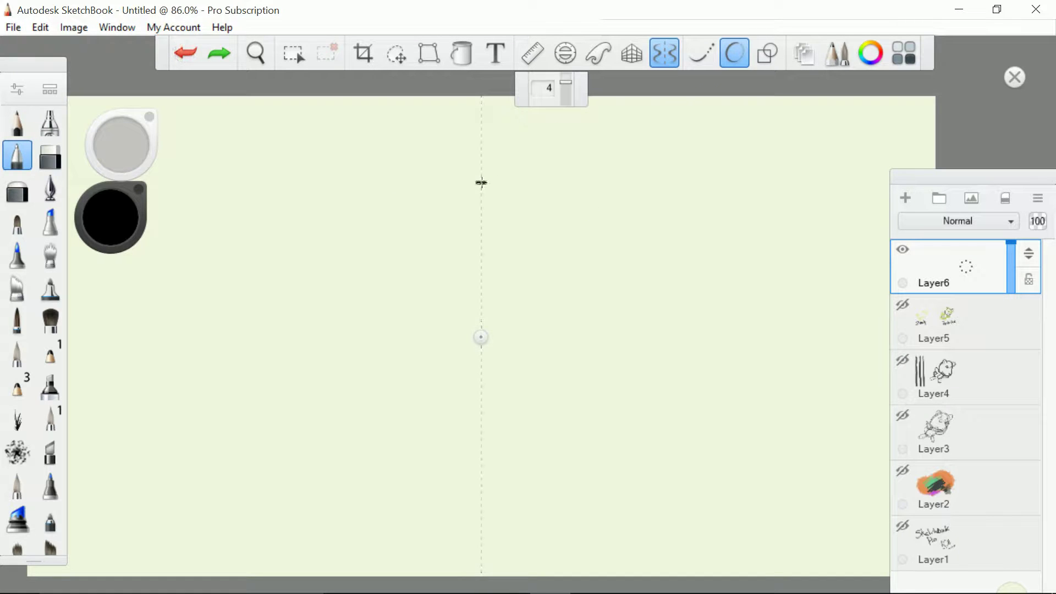
mouse_move(481, 182)
mouse_down()
mouse_move(388, 182)
mouse_move(368, 189)
mouse_move(366, 214)
mouse_move(366, 301)
mouse_move(474, 312)
mouse_up()
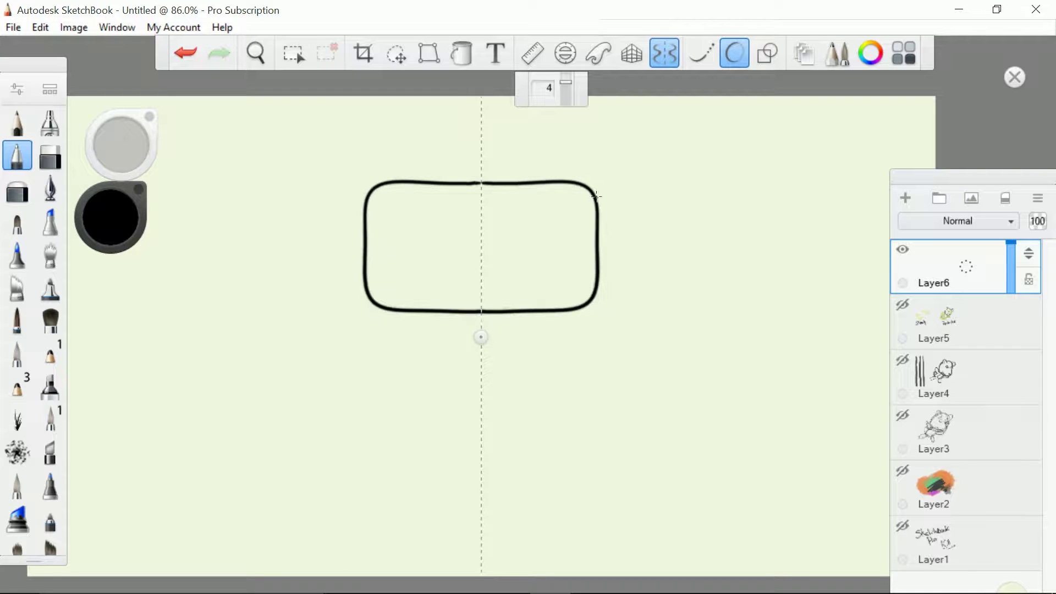
mouse_move(602, 191)
mouse_down()
mouse_move(683, 176)
mouse_move(729, 181)
mouse_move(761, 211)
mouse_move(812, 396)
mouse_move(786, 483)
mouse_move(756, 504)
mouse_move(678, 501)
mouse_move(666, 471)
mouse_move(669, 369)
mouse_up()
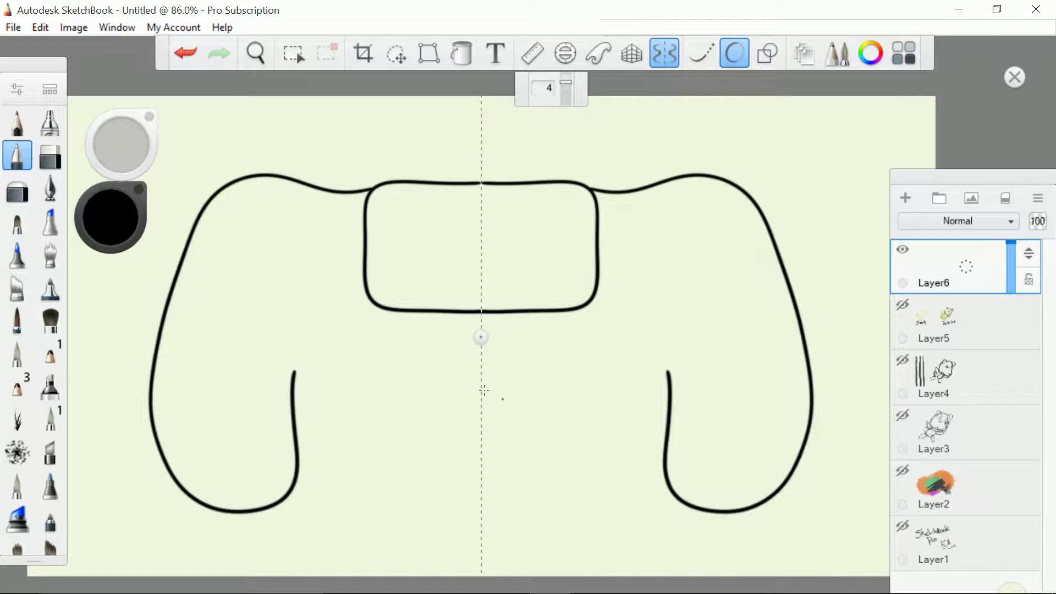
mouse_move(667, 417)
mouse_down()
mouse_move(588, 435)
mouse_move(522, 357)
mouse_move(482, 352)
mouse_up()
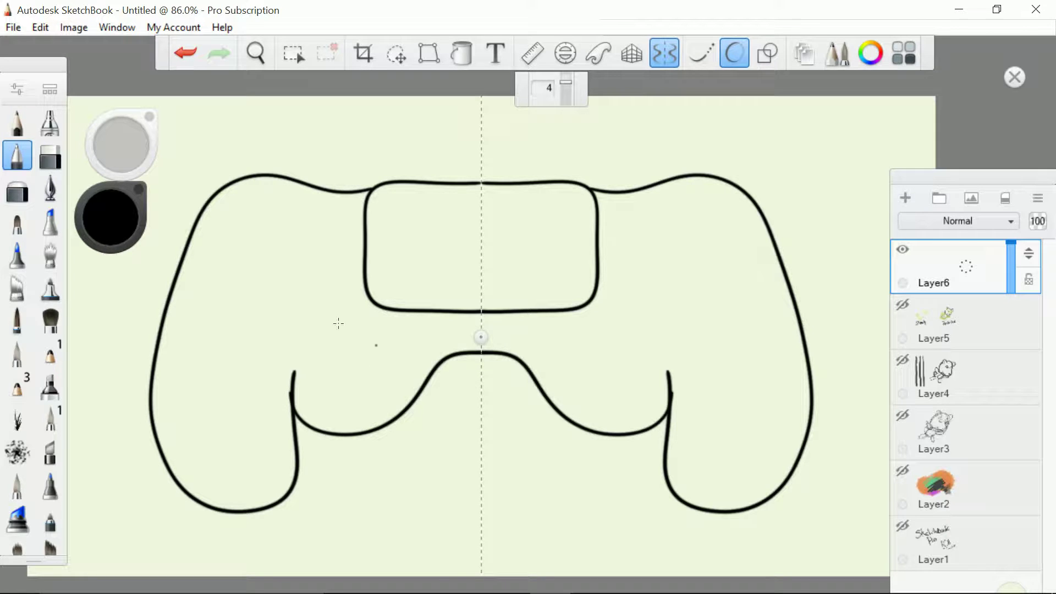
Step: Add mirrored thumbsticks, large circular button pads and curved shoulder bumps to the controller
mouse_move(314, 342)
mouse_down()
mouse_move(368, 392)
mouse_move(317, 326)
mouse_move(400, 372)
mouse_up()
mouse_move(238, 220)
mouse_down()
mouse_move(229, 302)
mouse_move(301, 209)
mouse_move(212, 280)
mouse_up()
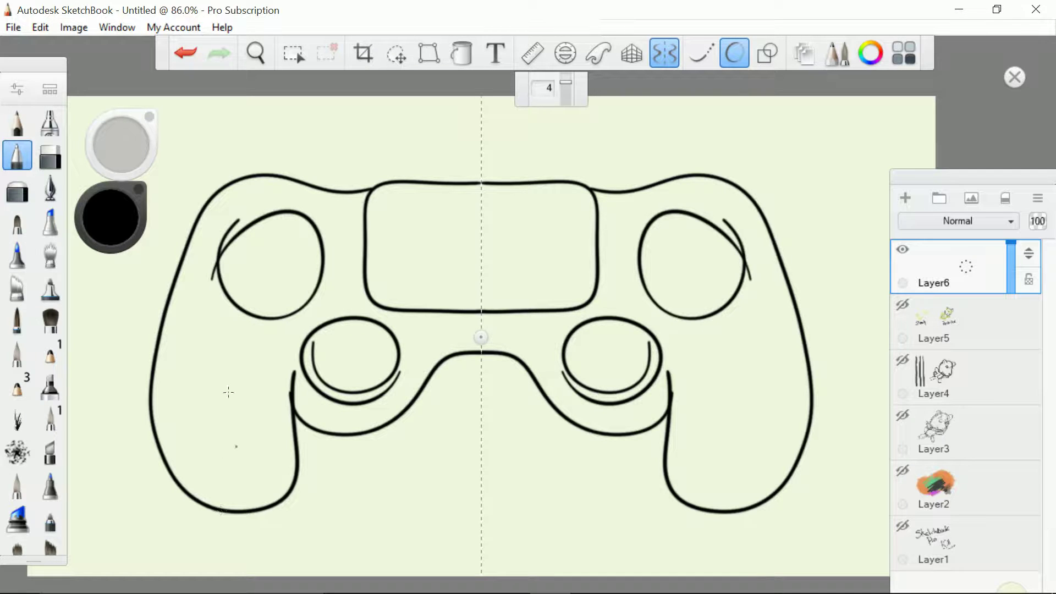
mouse_move(651, 183)
mouse_down()
mouse_move(666, 165)
mouse_move(758, 191)
mouse_up()
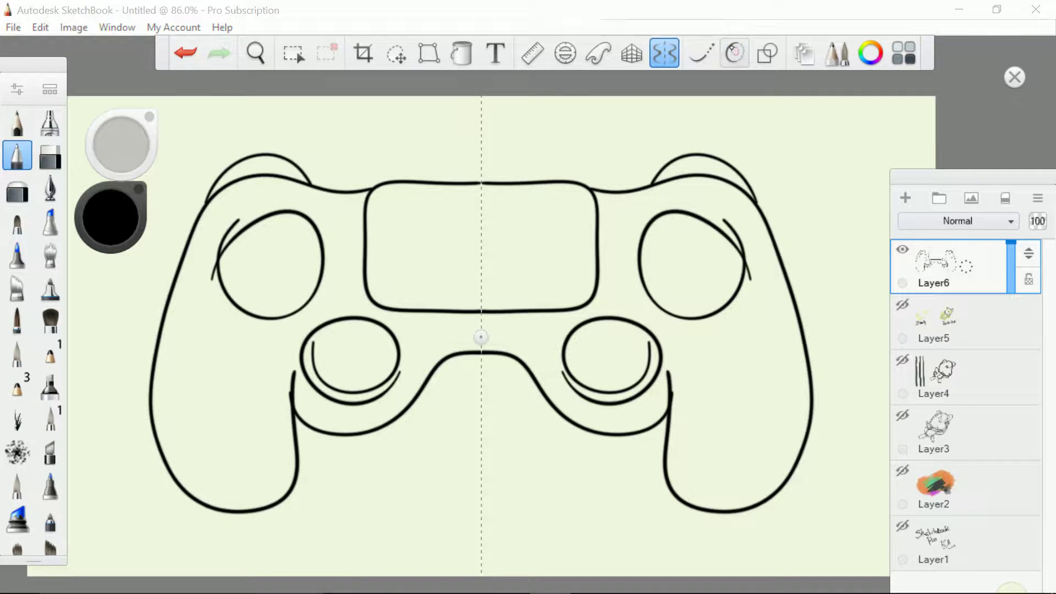
Step: Turn off symmetry and draw a four-part directional pad, four round action buttons and two small buttons beside the touchpad
click(663, 53)
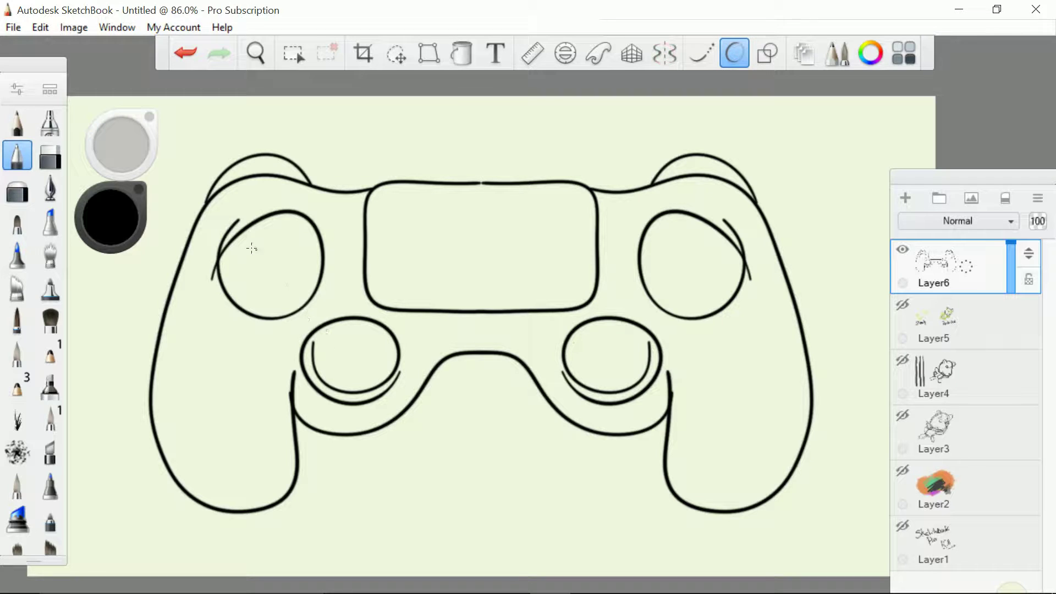
drag(253, 238, 287, 235)
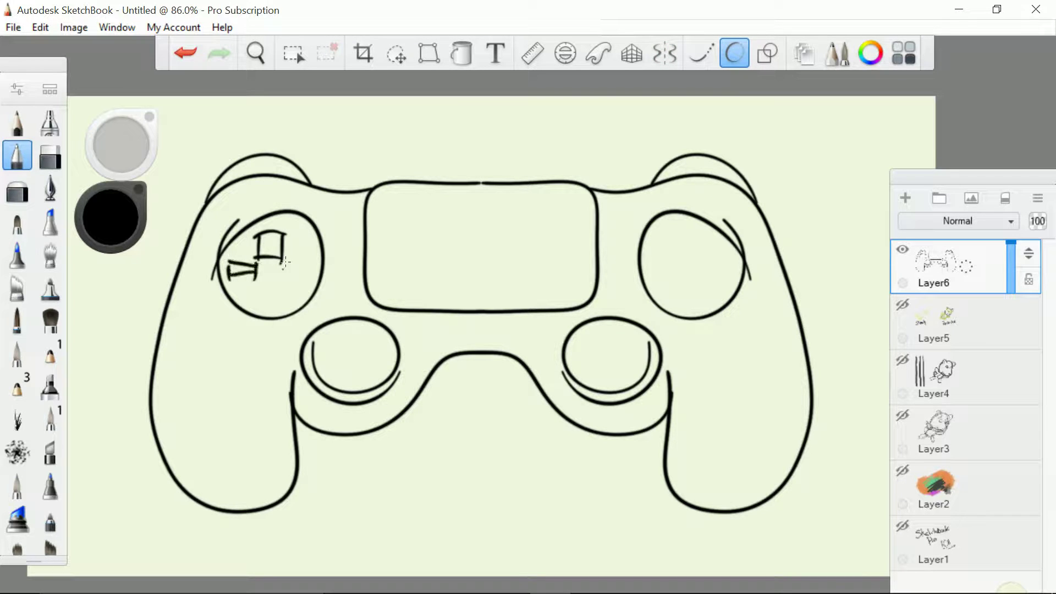
drag(281, 274, 303, 281)
drag(311, 263, 306, 291)
drag(674, 234, 675, 252)
mouse_move(666, 268)
mouse_down()
mouse_move(662, 278)
mouse_move(717, 252)
mouse_move(684, 280)
mouse_up()
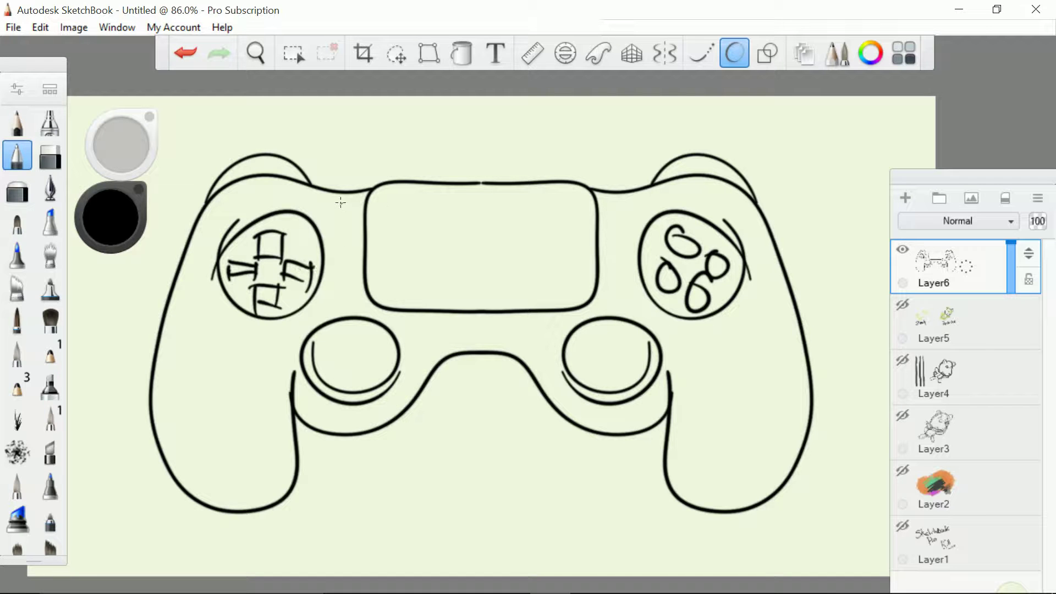
drag(340, 202, 339, 200)
drag(619, 195, 633, 218)
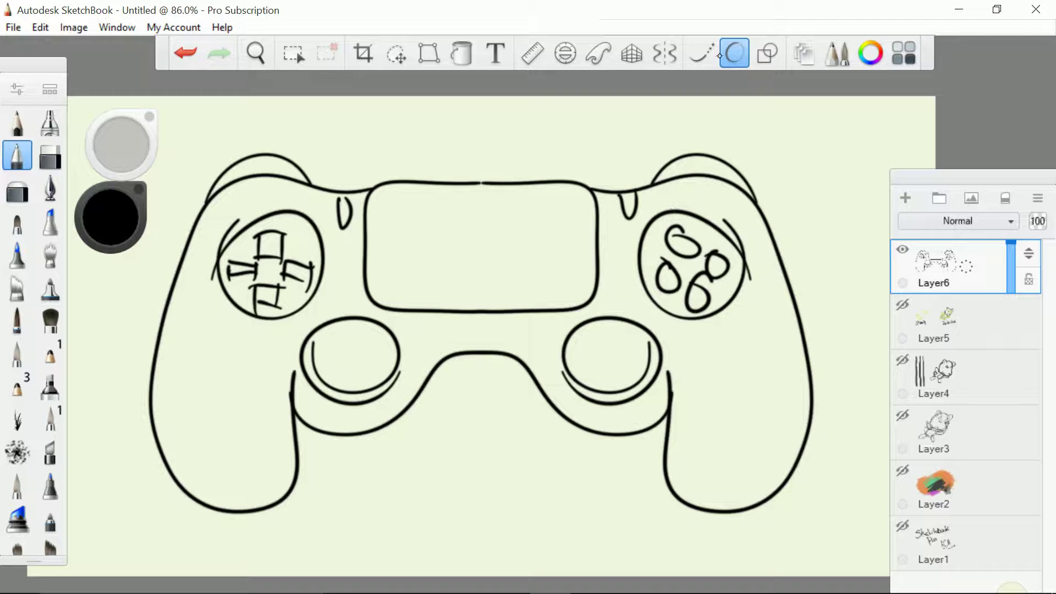
Step: Hide the controller layer, add a new layer and turn on radial symmetry with 6 sections
click(902, 249)
click(906, 198)
click(565, 54)
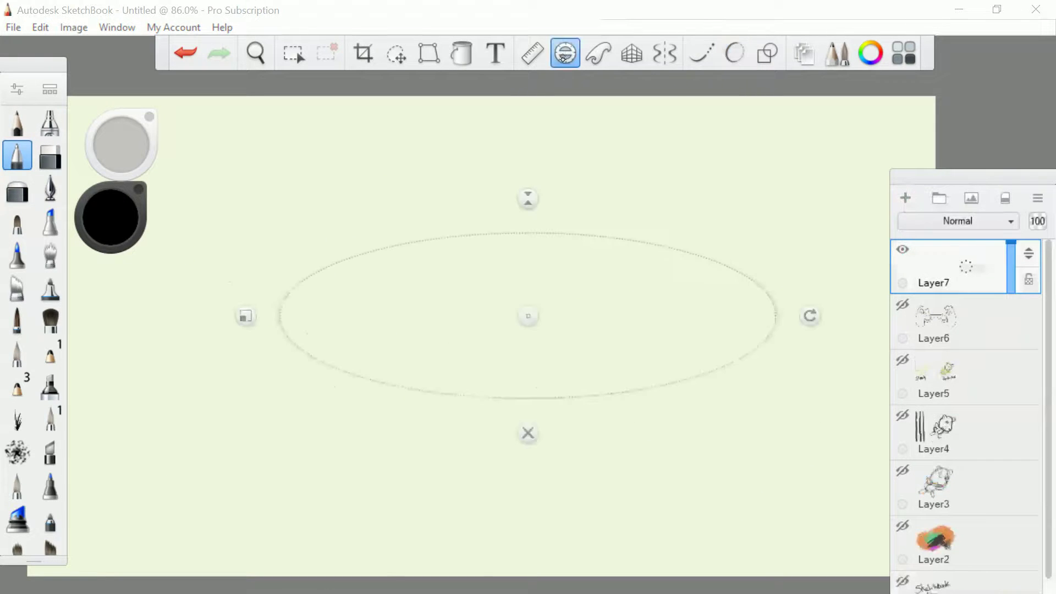
click(565, 54)
click(665, 53)
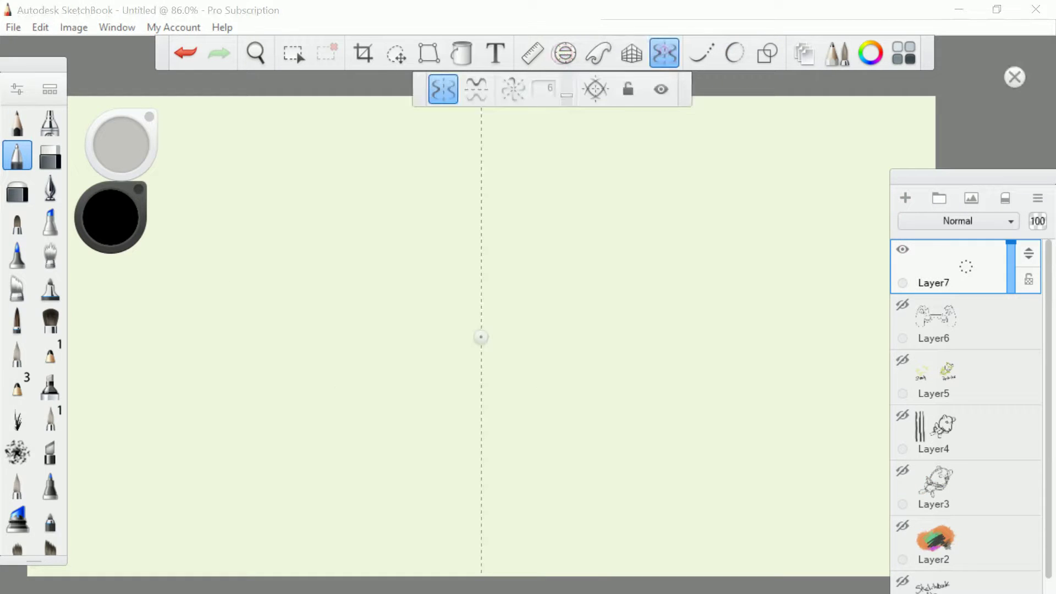
click(476, 89)
click(506, 97)
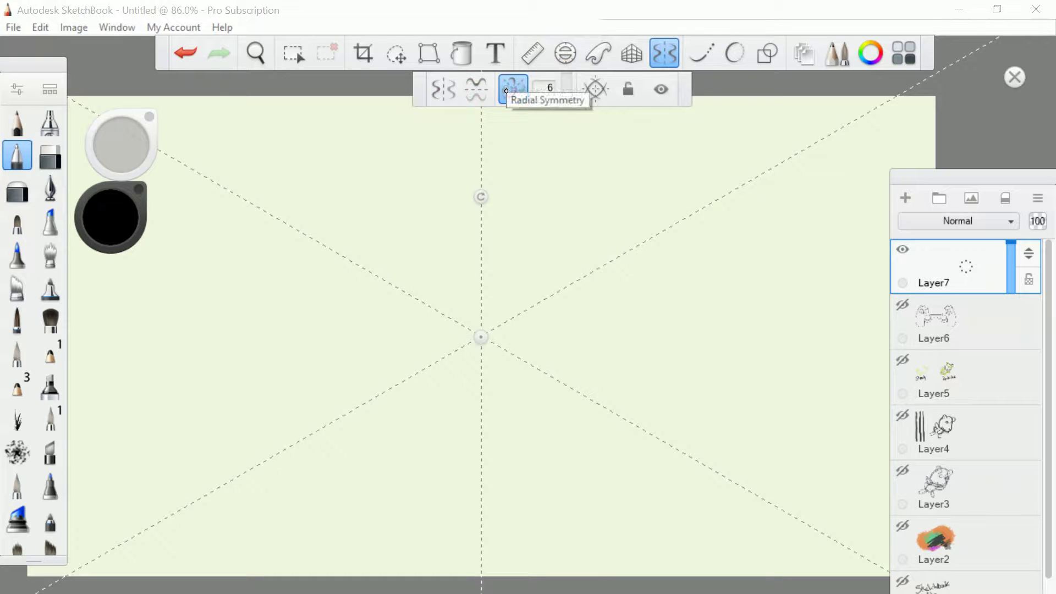
Step: Draw two thin parallel wavy strokes around the radial centre, the outer in yellow-green and the inner in olive
click(125, 203)
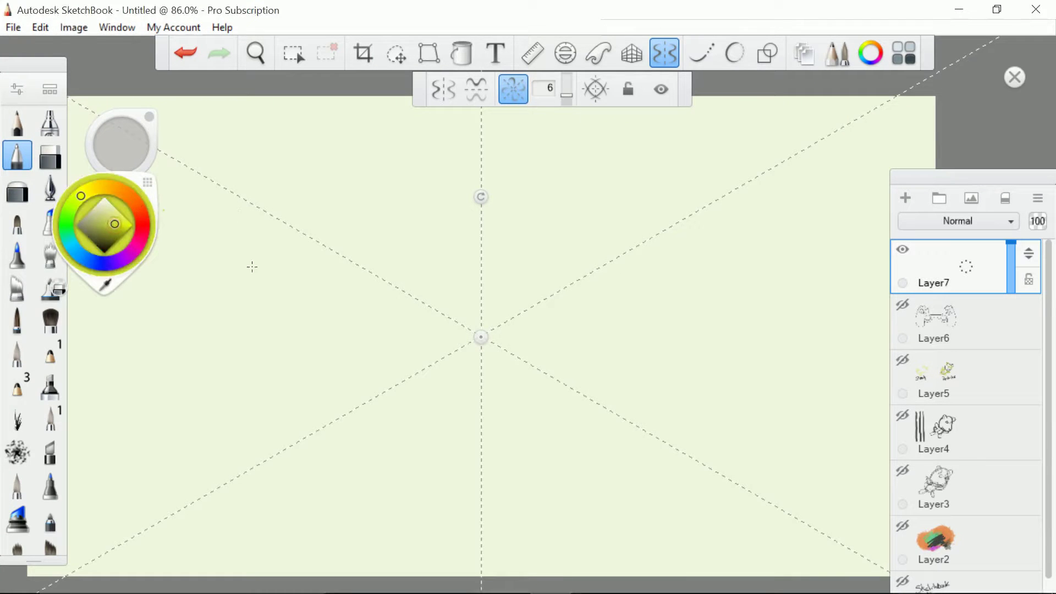
mouse_move(253, 447)
mouse_down()
mouse_move(196, 400)
mouse_move(179, 344)
mouse_move(325, 265)
mouse_move(314, 223)
mouse_up()
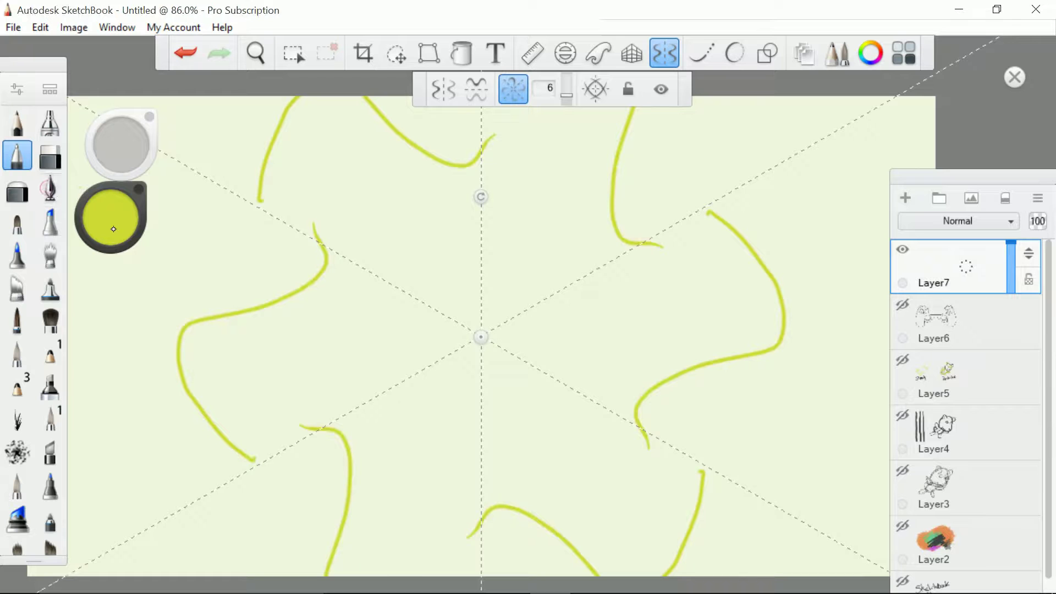
drag(113, 229, 114, 242)
mouse_move(253, 440)
mouse_down()
mouse_move(190, 346)
mouse_move(332, 242)
mouse_up()
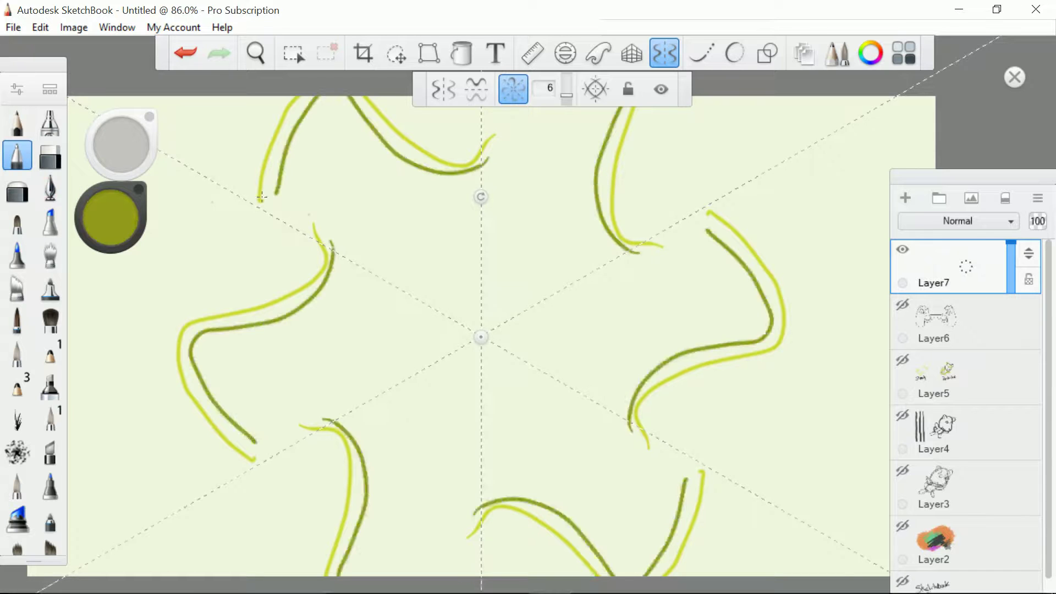
Step: Switch to a thicker inking brush and add wavy radial strokes in olive and dark olive inside the thin ones
click(50, 188)
mouse_move(275, 442)
mouse_down()
mouse_move(238, 335)
mouse_move(350, 259)
mouse_up()
drag(111, 213, 111, 236)
mouse_move(301, 415)
mouse_down()
mouse_move(330, 314)
mouse_move(397, 247)
mouse_up()
Step: Change the brush colour to orange and draw two wavy radial strokes across the green pattern
drag(112, 238, 110, 226)
click(111, 225)
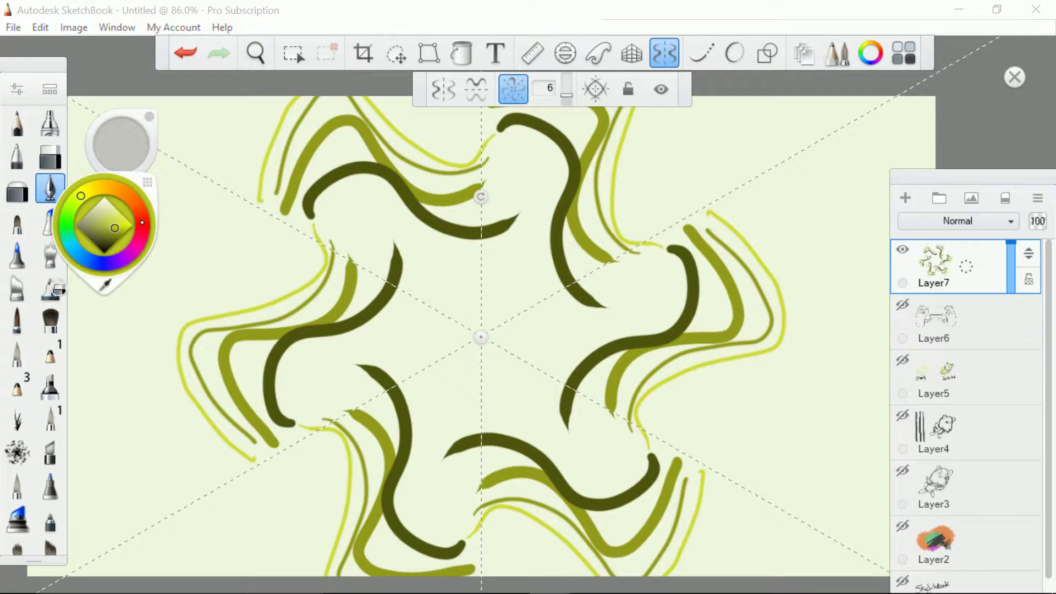
click(138, 206)
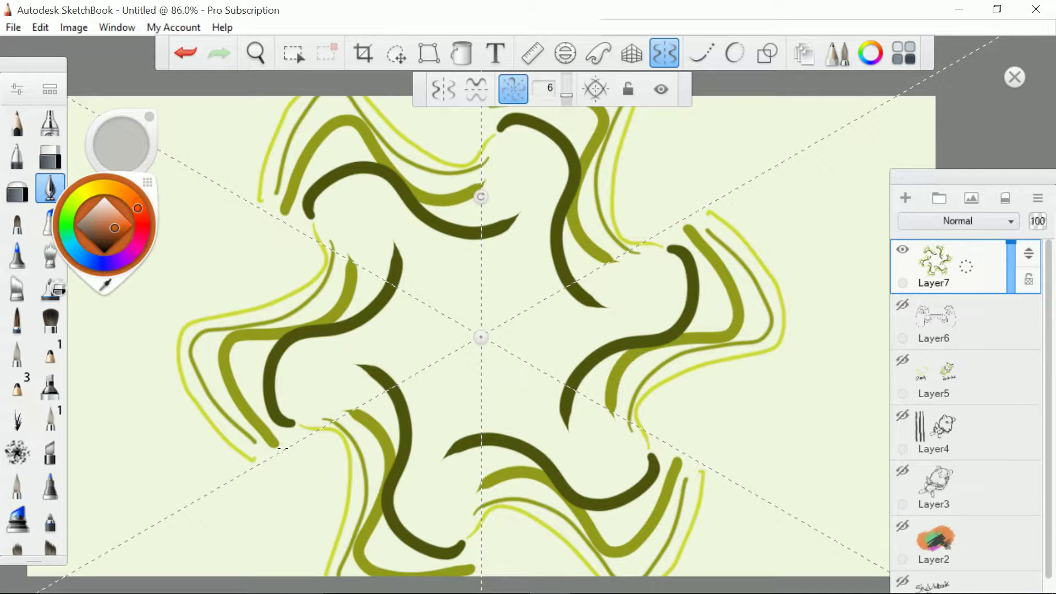
mouse_move(277, 451)
mouse_down()
mouse_move(214, 308)
mouse_move(278, 220)
mouse_up()
mouse_move(357, 286)
mouse_down()
mouse_move(319, 406)
mouse_move(461, 233)
mouse_up()
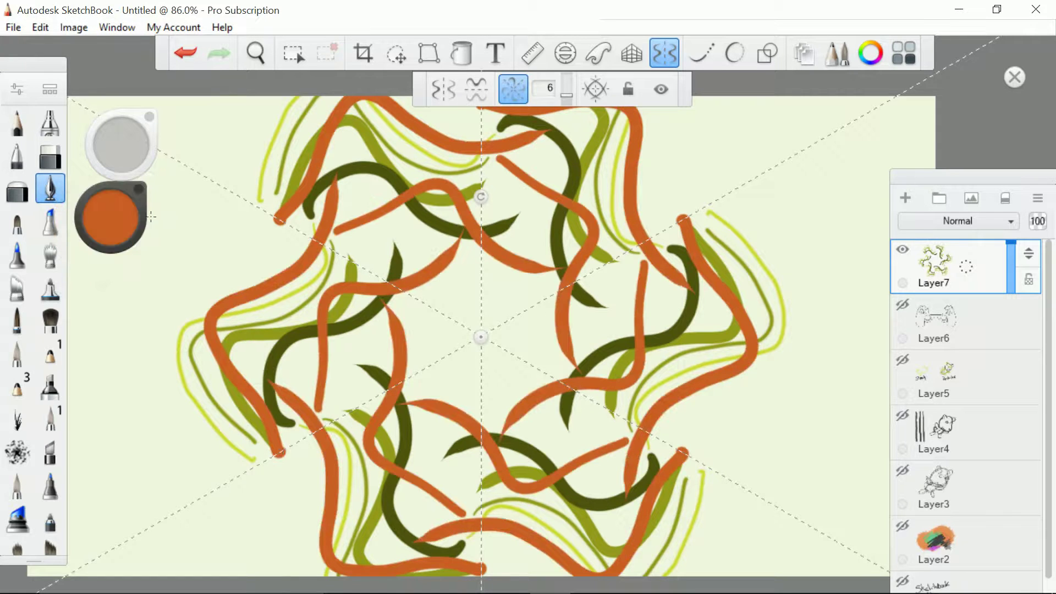
Step: Change the brush colour to bright red and weave two curved radial strokes through the pattern
click(128, 216)
click(141, 225)
mouse_move(292, 418)
mouse_down()
mouse_move(278, 379)
mouse_move(407, 159)
mouse_up()
mouse_move(349, 424)
mouse_down()
mouse_move(458, 265)
mouse_move(498, 230)
mouse_up()
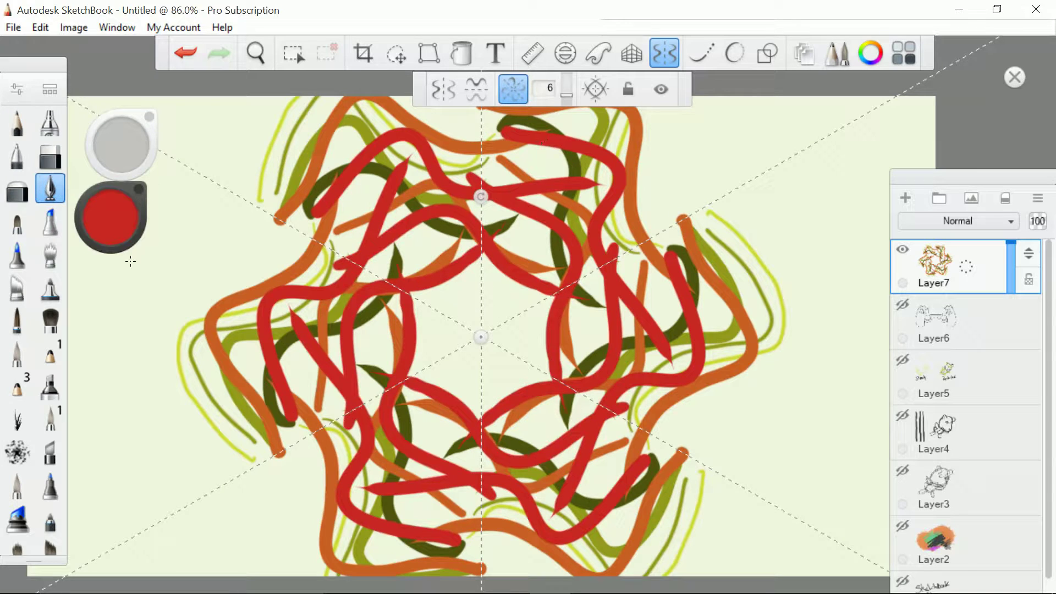
Step: Change the brush colour to a muted red and add curved radial strokes around the centre and along the outer edge
click(122, 220)
click(99, 230)
mouse_move(351, 421)
mouse_down()
mouse_move(333, 352)
mouse_move(460, 235)
mouse_move(475, 203)
mouse_up()
mouse_move(355, 410)
mouse_down()
mouse_move(365, 449)
mouse_move(392, 297)
mouse_up()
mouse_move(285, 517)
mouse_down()
mouse_move(278, 253)
mouse_move(312, 122)
mouse_up()
Step: Add blue radial strokes from the outer edge to a star-like centre, and turn off symmetry
click(114, 219)
click(89, 261)
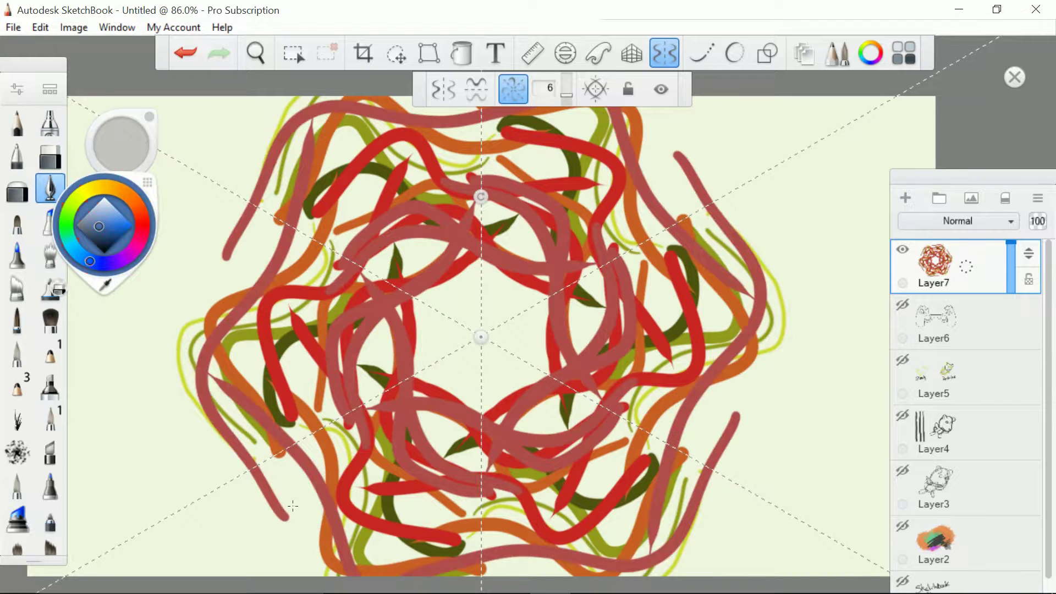
mouse_move(295, 508)
mouse_down()
mouse_move(267, 280)
mouse_move(290, 178)
mouse_up()
drag(358, 510, 437, 216)
mouse_move(424, 396)
mouse_down()
mouse_move(425, 374)
mouse_move(501, 243)
mouse_up()
scroll(601, 185, down, 2)
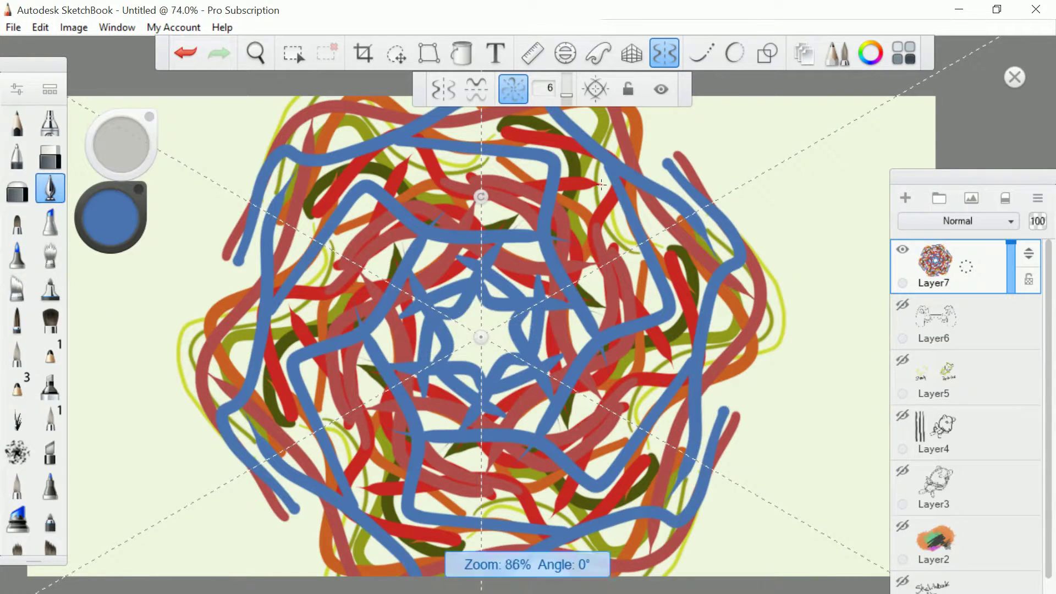
click(663, 51)
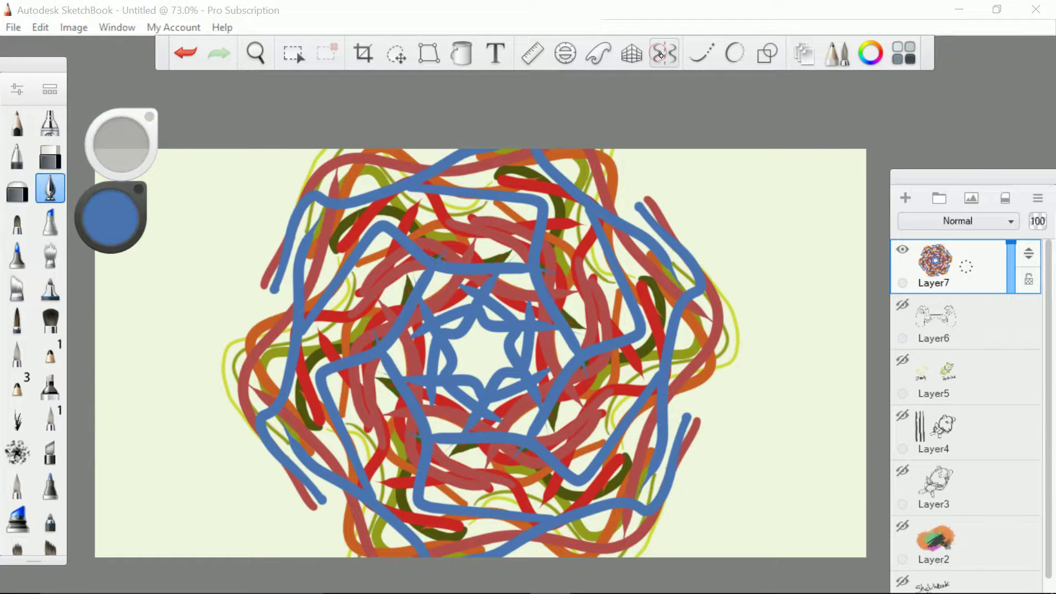
Step: Add a new layer with the radial pattern on Layer7 hidden, and change the brush colour to a brighter blue
click(906, 198)
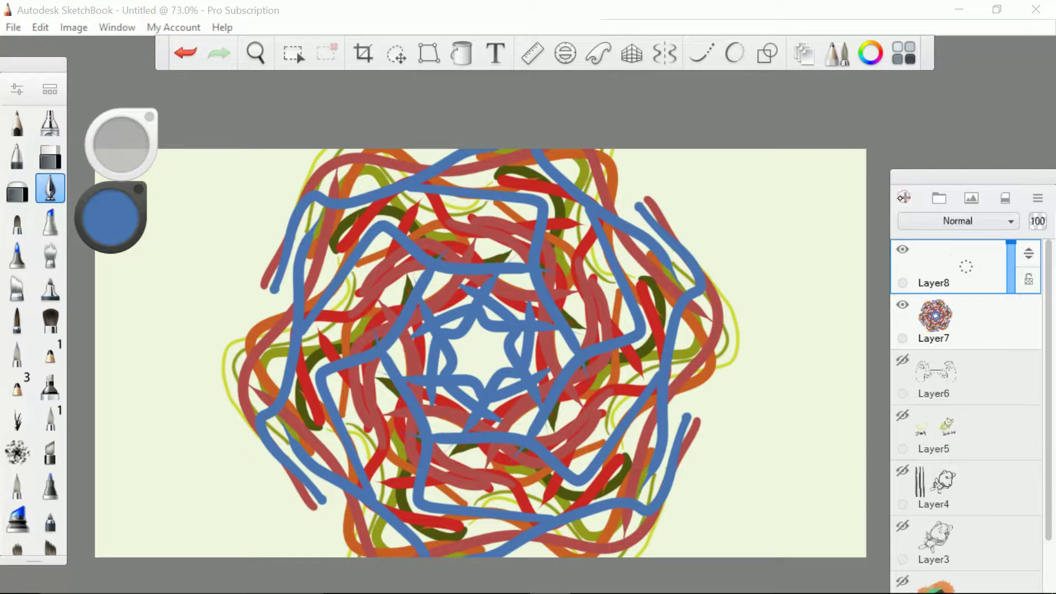
click(902, 304)
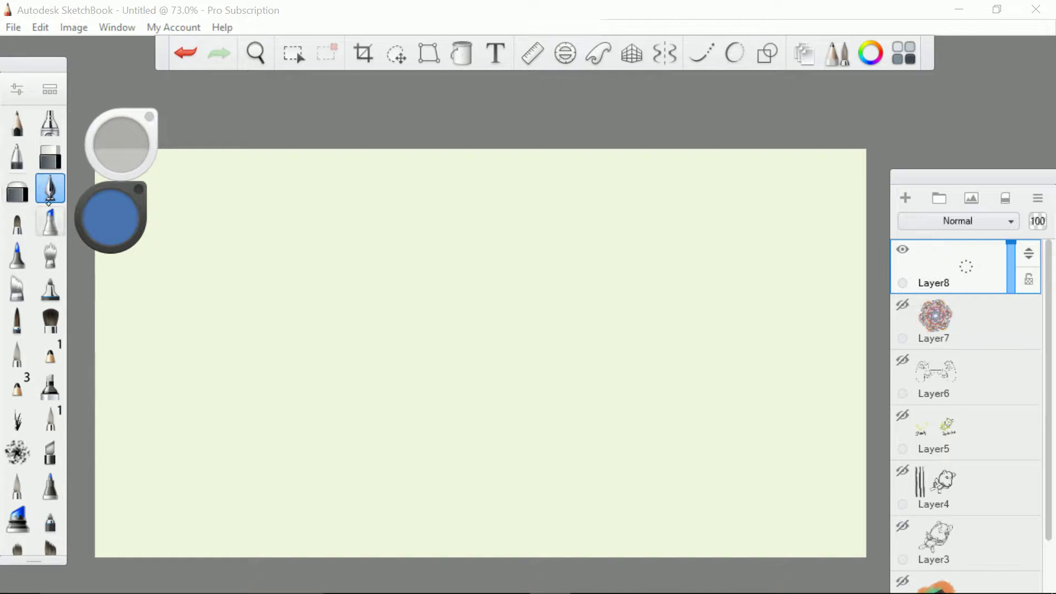
click(110, 218)
drag(107, 236, 150, 236)
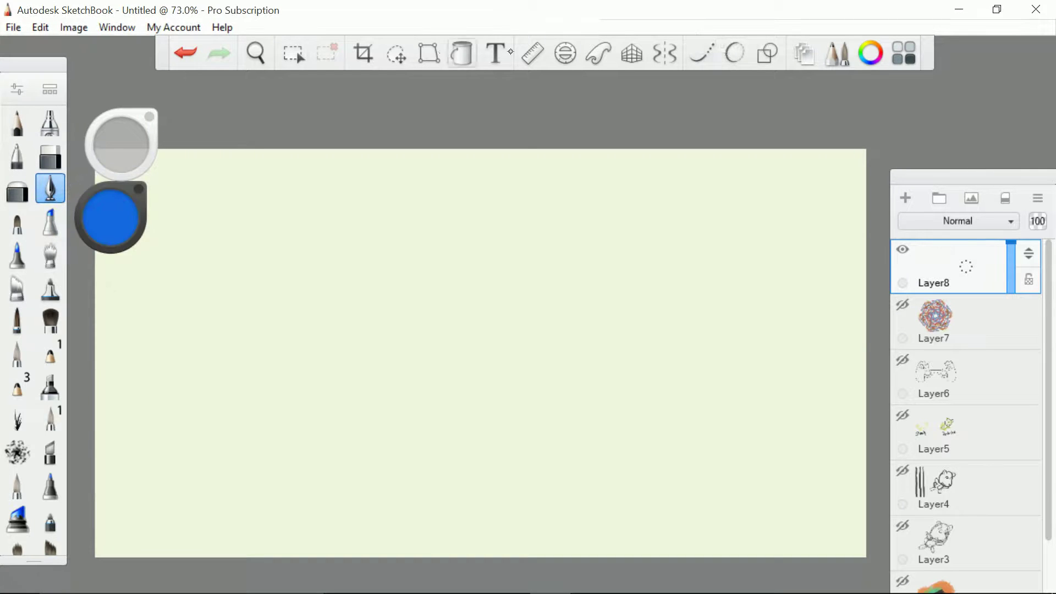
Step: Draw a large circle outline in the middle of the canvas and fill it with solid blue
click(767, 53)
click(569, 89)
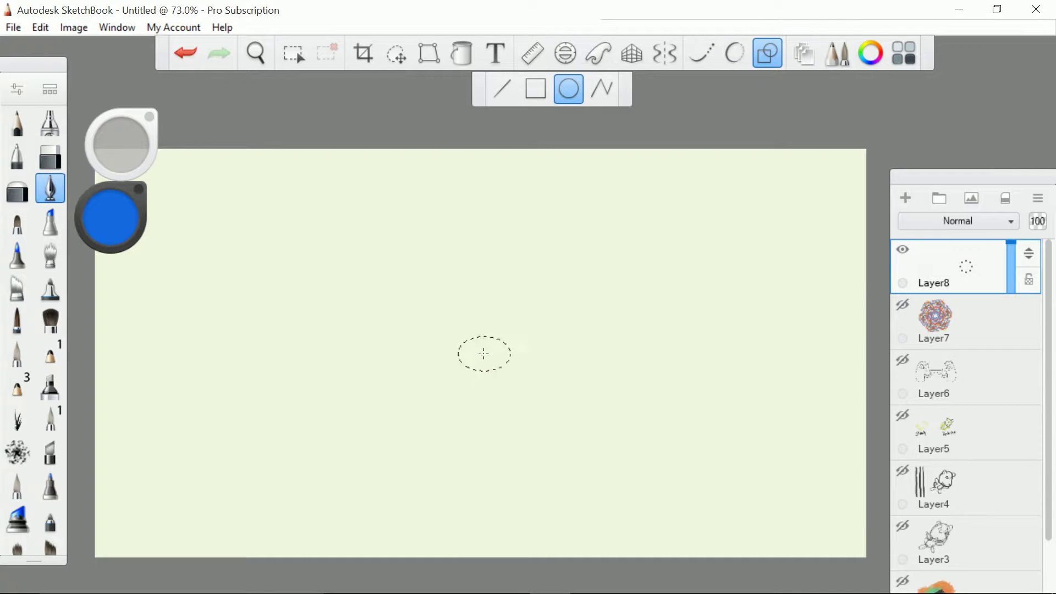
drag(636, 506, 654, 517)
click(313, 188)
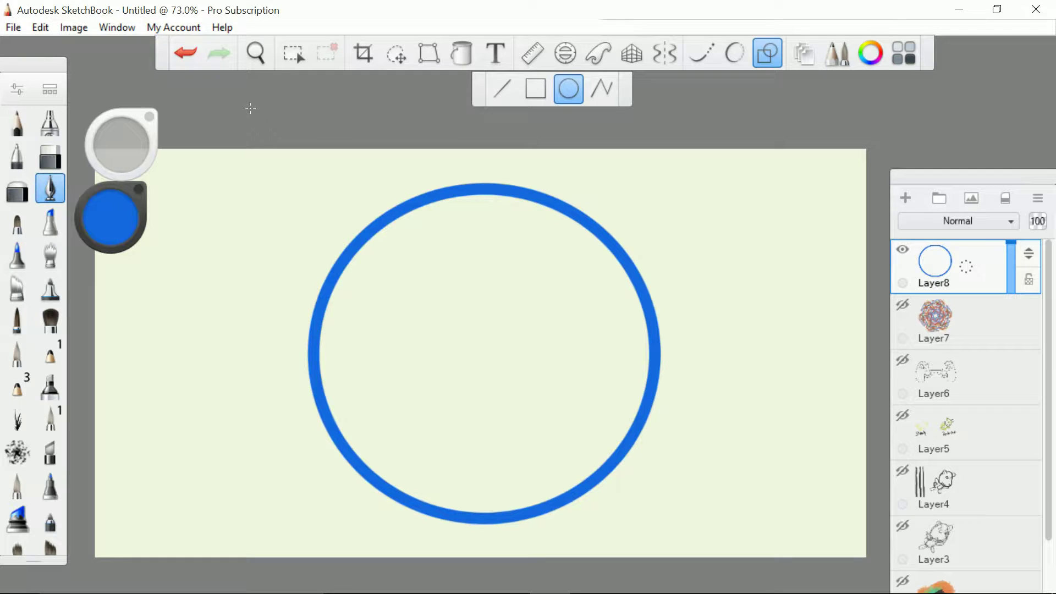
click(462, 53)
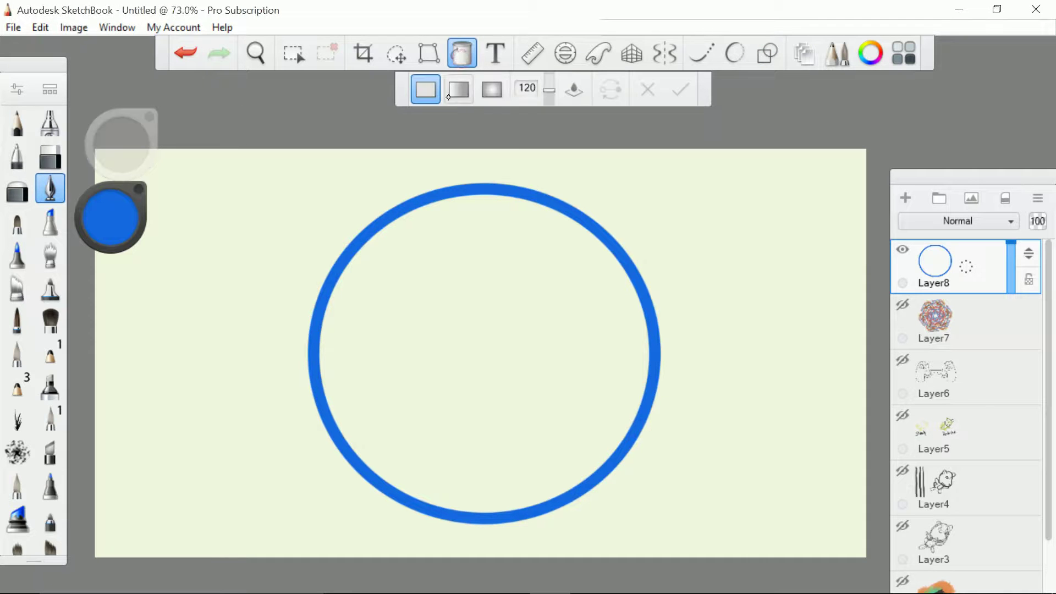
click(498, 383)
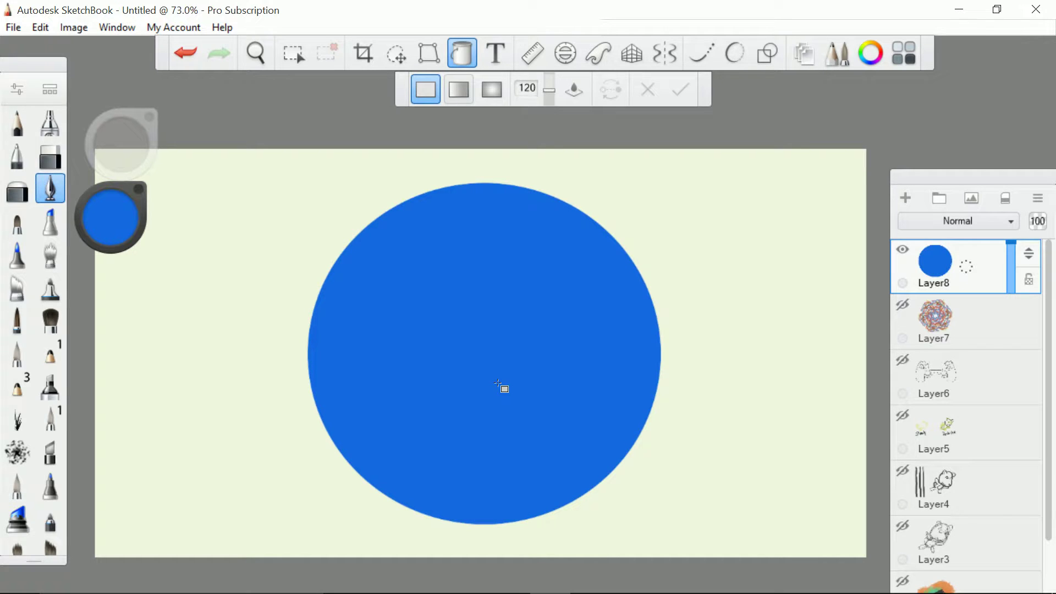
Step: On a new layer, airbrush soft dark blue shading along the lower-right edge of the circle
click(905, 198)
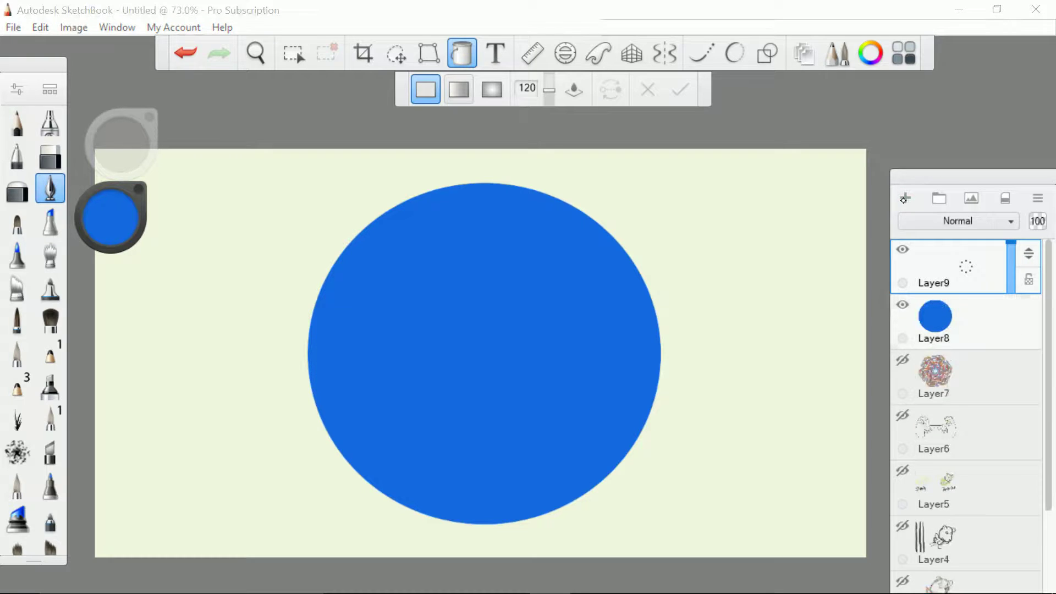
click(44, 127)
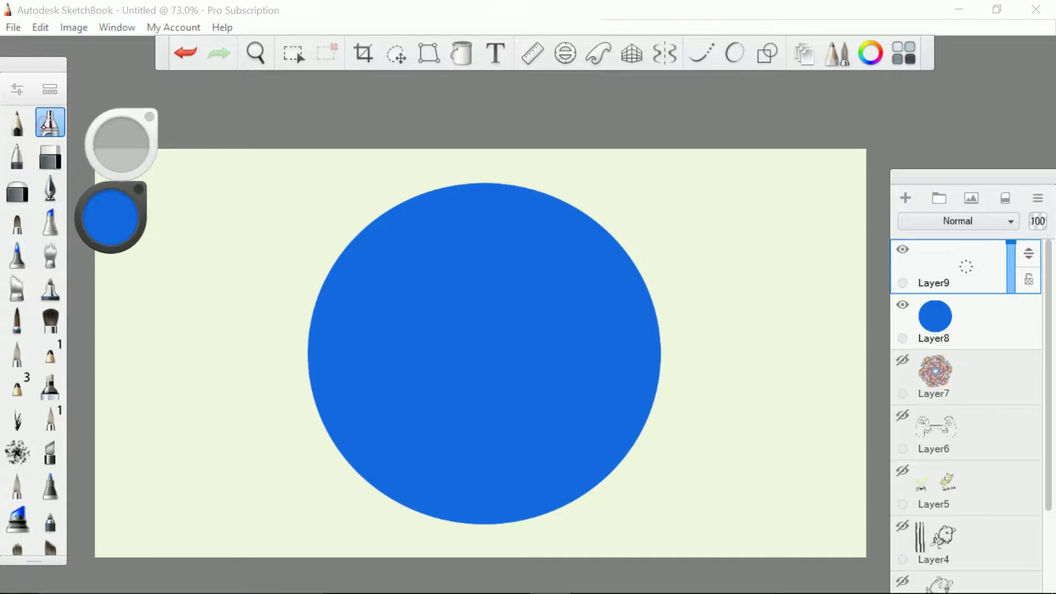
drag(111, 220, 112, 226)
mouse_move(387, 516)
mouse_down()
mouse_move(621, 472)
mouse_move(671, 297)
mouse_move(464, 523)
mouse_up()
drag(104, 231, 116, 289)
mouse_move(376, 484)
mouse_down()
mouse_move(660, 454)
mouse_move(495, 542)
mouse_move(473, 536)
mouse_move(664, 330)
mouse_up()
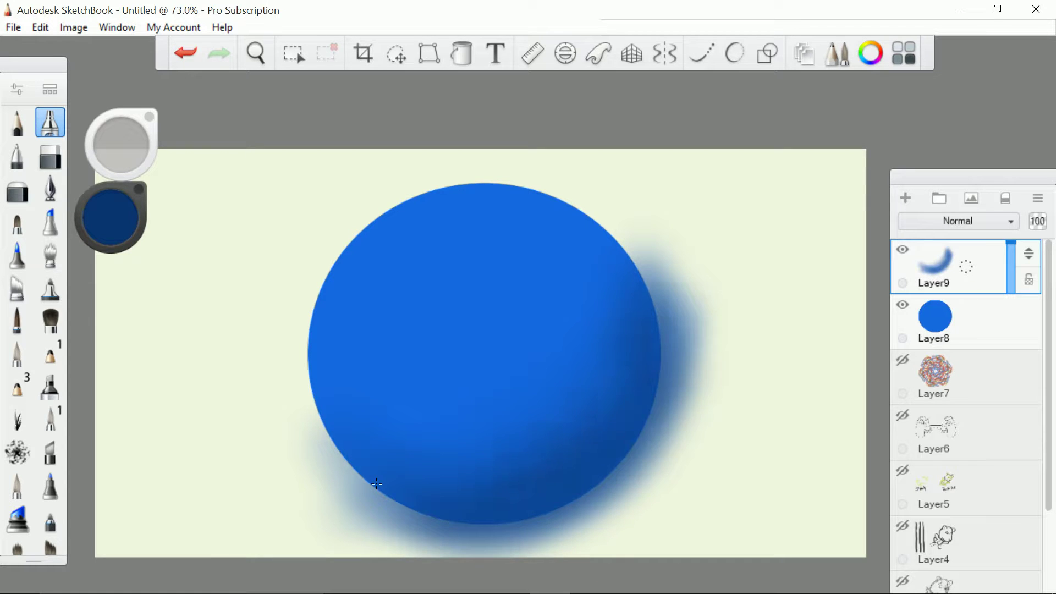
mouse_move(506, 547)
mouse_down()
mouse_move(607, 511)
mouse_move(682, 438)
mouse_up()
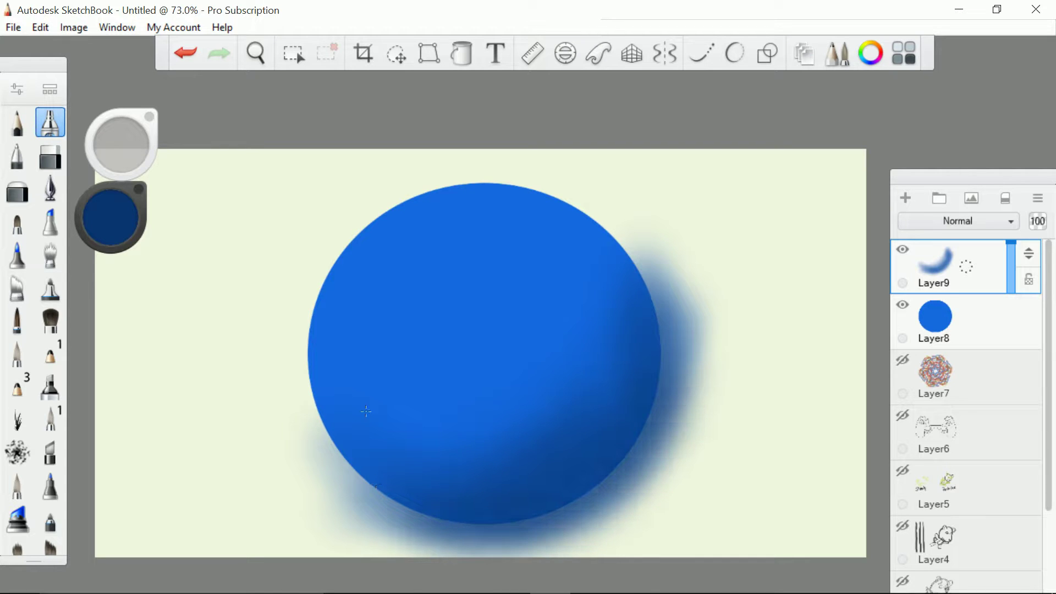
Step: Deepen the sphere's lower-right shadow with airbrush strokes in navy and then near-black blue
drag(101, 220, 105, 226)
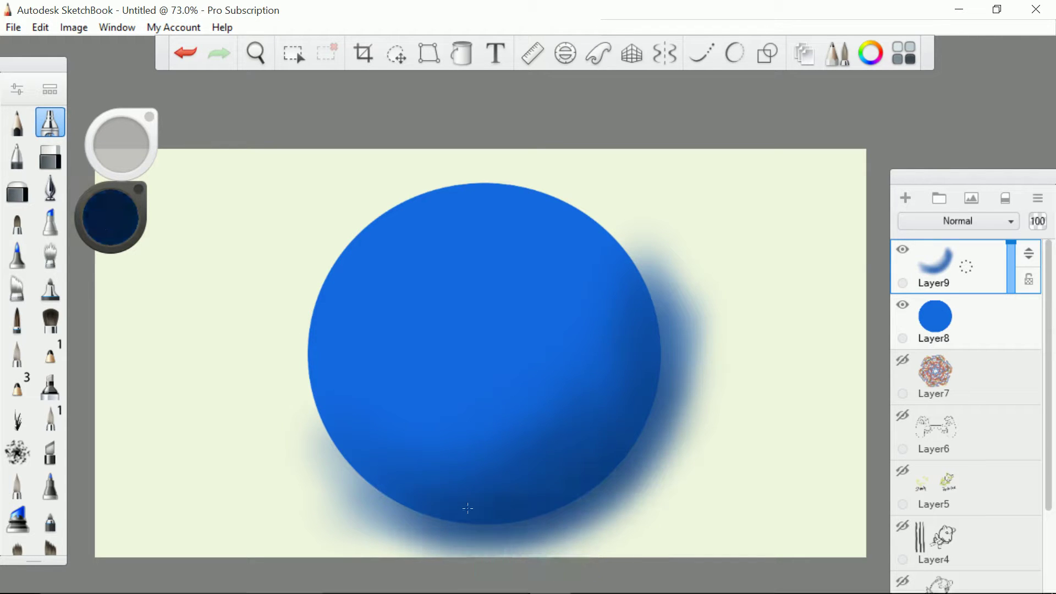
drag(468, 509, 660, 432)
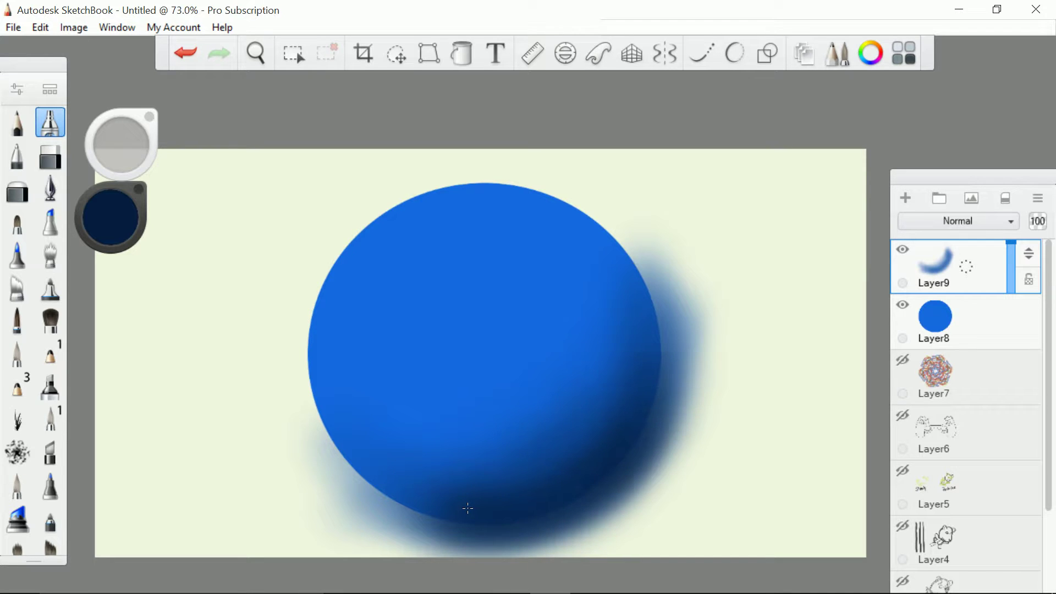
drag(467, 508, 584, 480)
drag(106, 211, 106, 215)
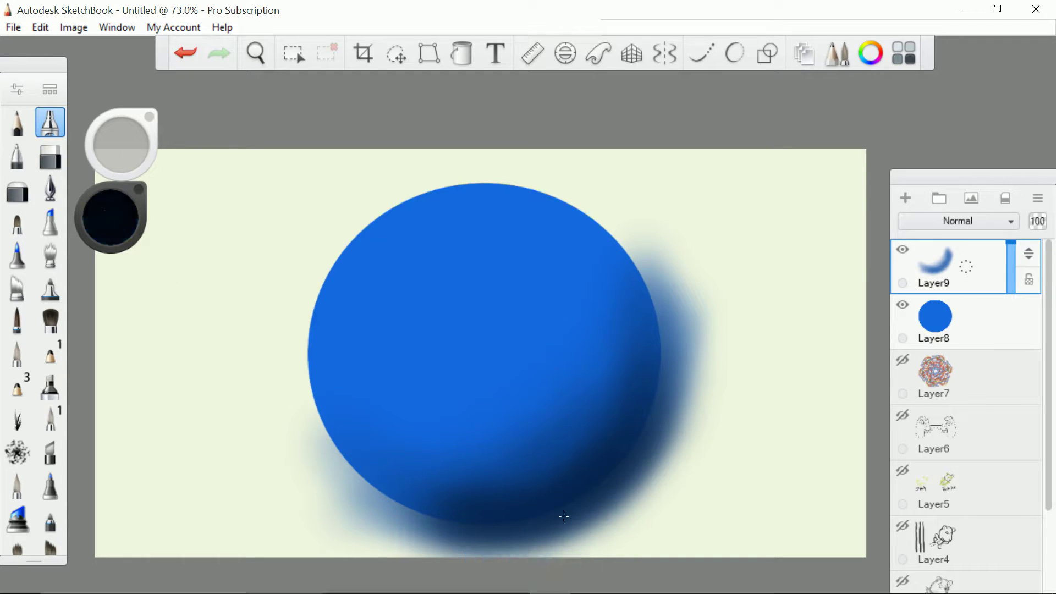
mouse_move(578, 506)
mouse_down()
mouse_move(484, 525)
mouse_move(660, 462)
mouse_move(679, 415)
mouse_up()
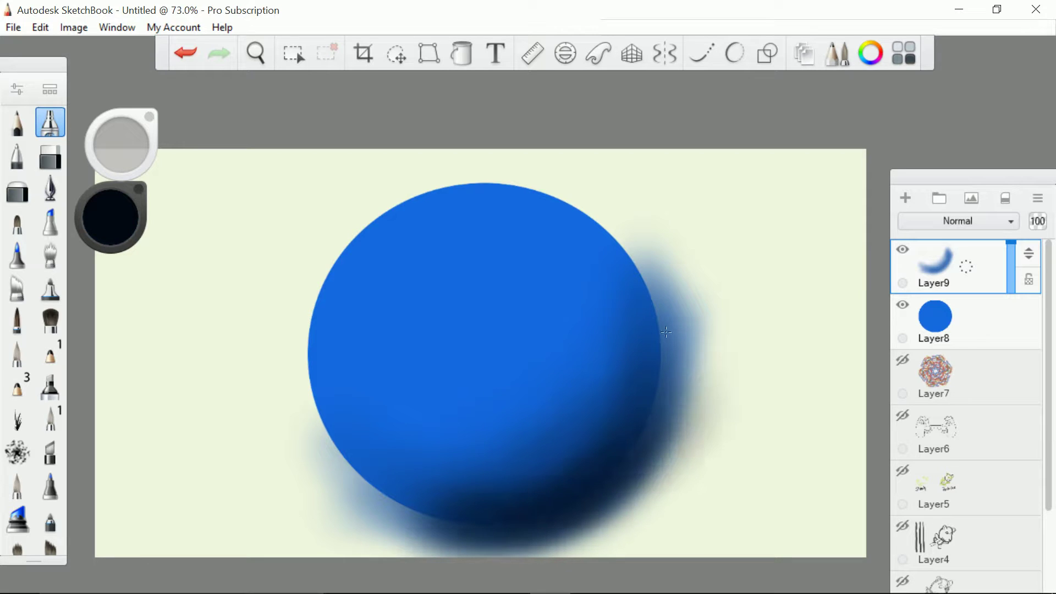
Step: Change the colour to progressively lighter blues and airbrush a highlight around the sphere's upper-left edge
drag(120, 218, 110, 207)
click(117, 221)
click(108, 286)
mouse_move(300, 304)
mouse_down()
mouse_move(451, 177)
mouse_move(291, 341)
mouse_move(330, 248)
mouse_move(589, 203)
mouse_move(385, 204)
mouse_move(294, 363)
mouse_up()
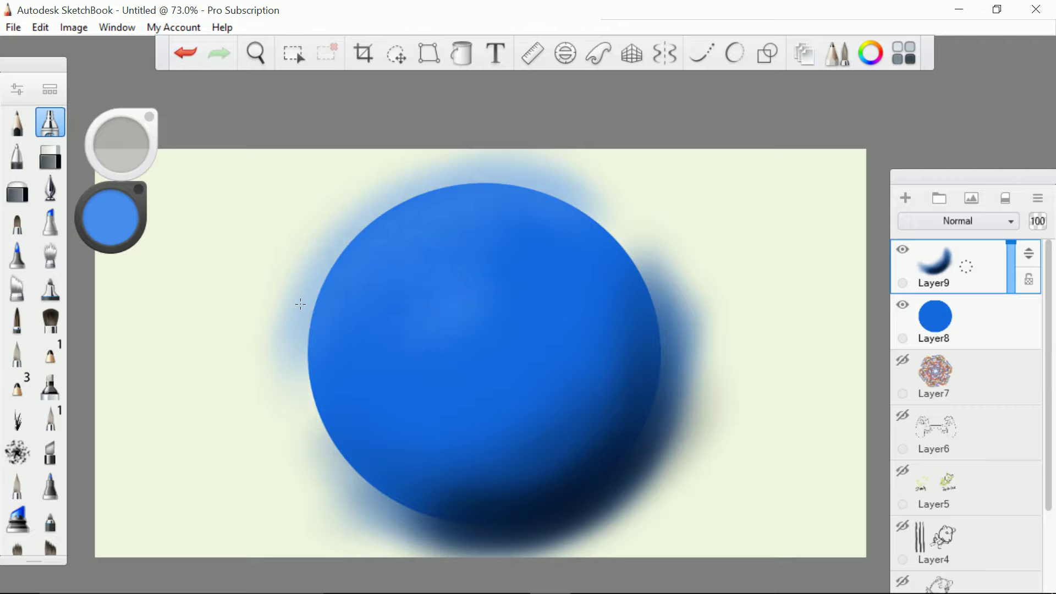
mouse_move(300, 304)
mouse_down()
mouse_move(500, 162)
mouse_move(299, 270)
mouse_up()
drag(102, 223, 114, 167)
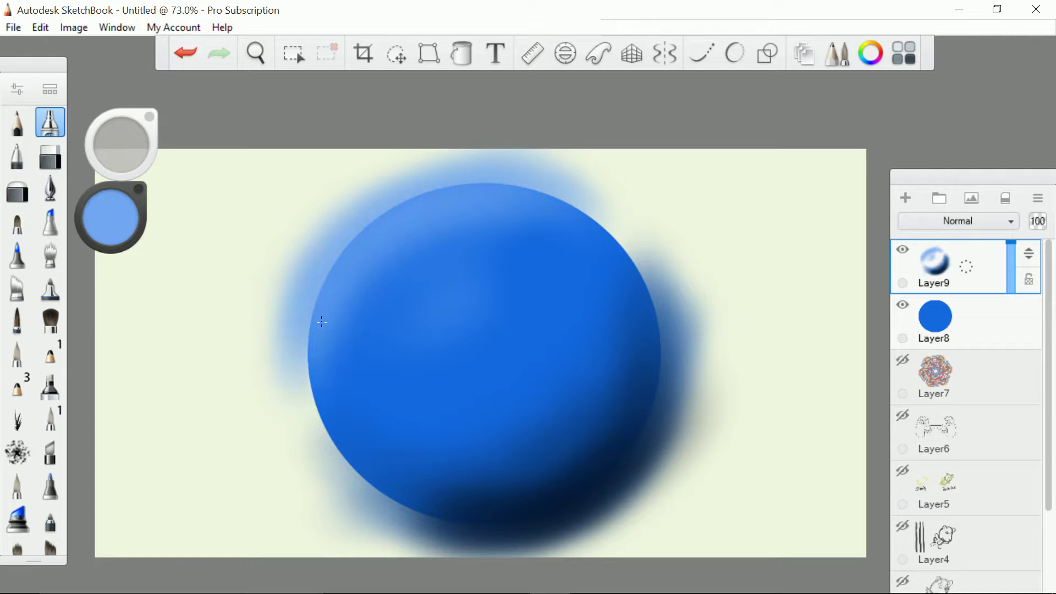
mouse_move(456, 248)
mouse_down()
mouse_move(421, 255)
mouse_move(407, 297)
mouse_up()
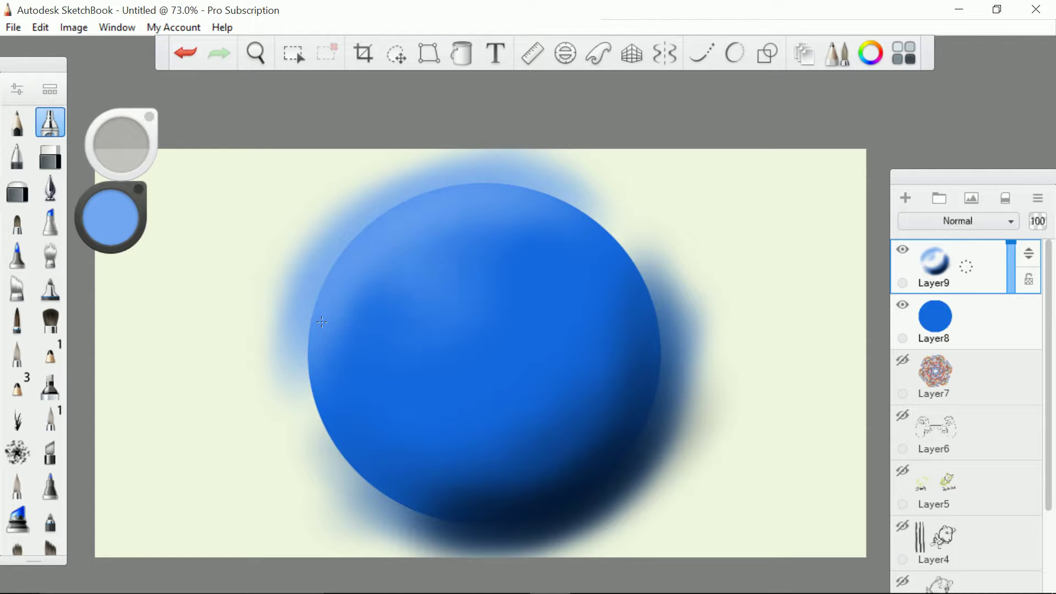
Step: Change the colour to a pale blue and brighten the highlight across the sphere's upper-left area
drag(119, 218, 120, 205)
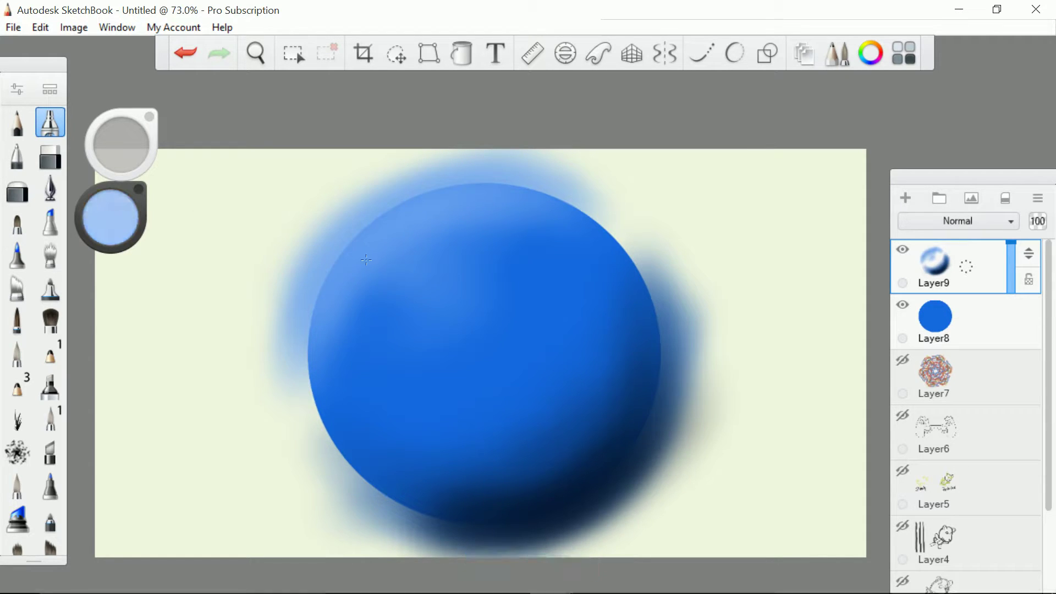
drag(364, 289, 461, 250)
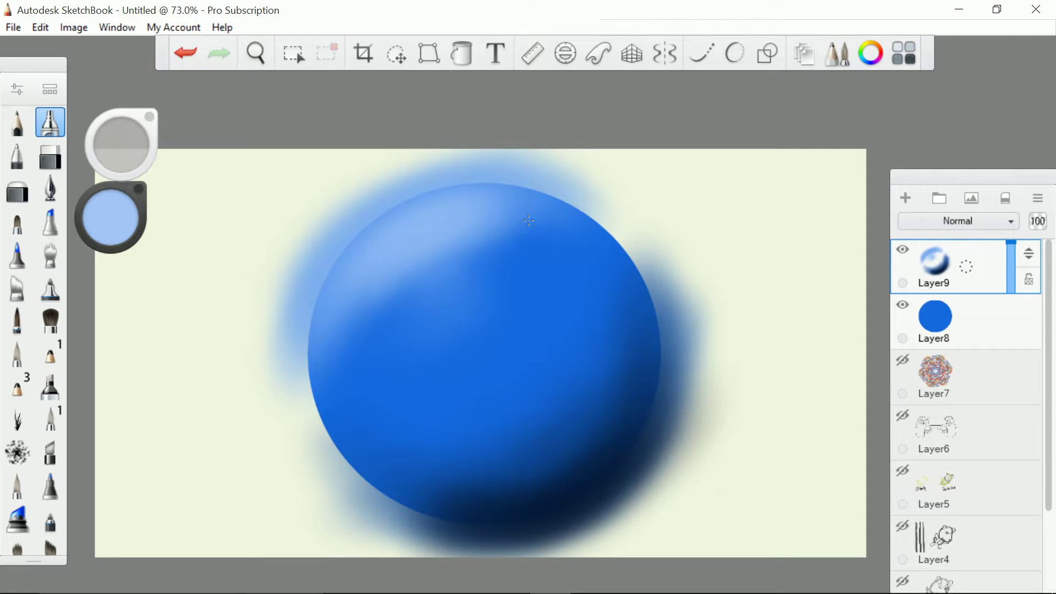
mouse_move(358, 281)
mouse_down()
mouse_move(350, 400)
mouse_move(341, 363)
mouse_up()
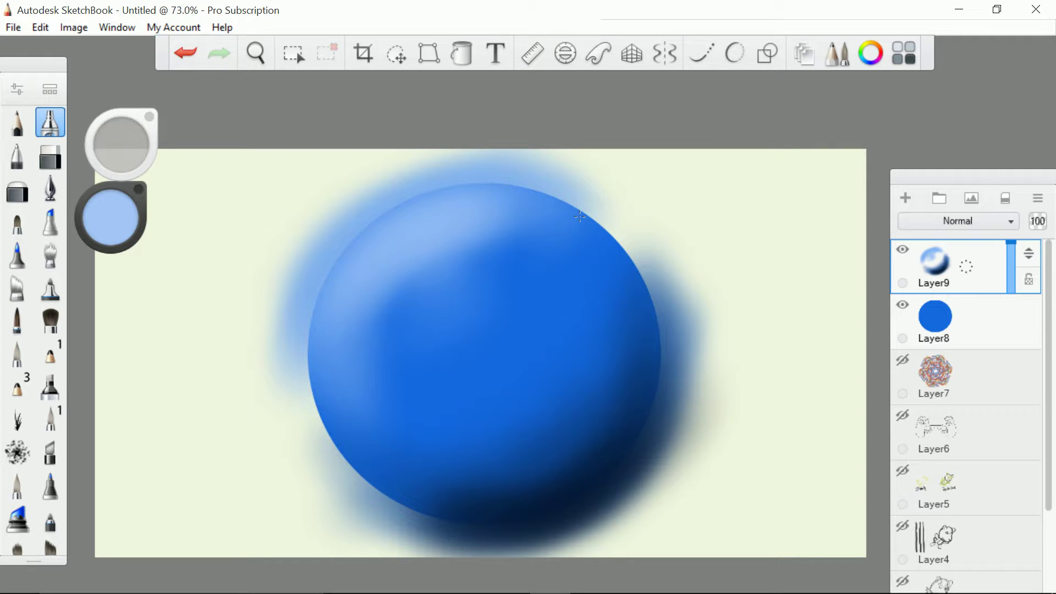
drag(409, 289, 380, 349)
Step: Add a new layer above the shading, and toggle the blue circle on Layer8 off and on to inspect the shading alone
click(905, 198)
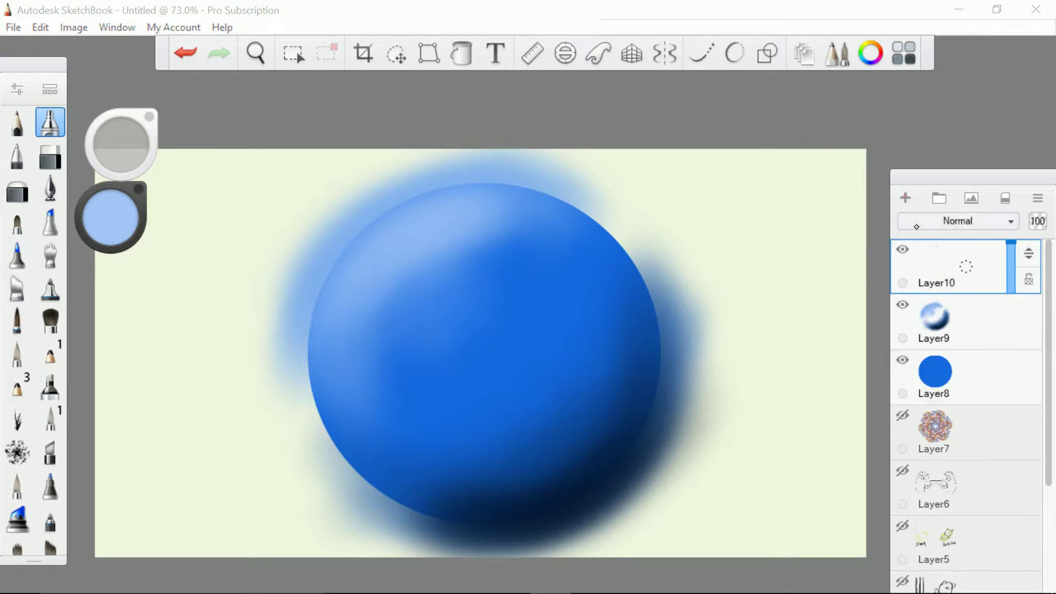
click(902, 360)
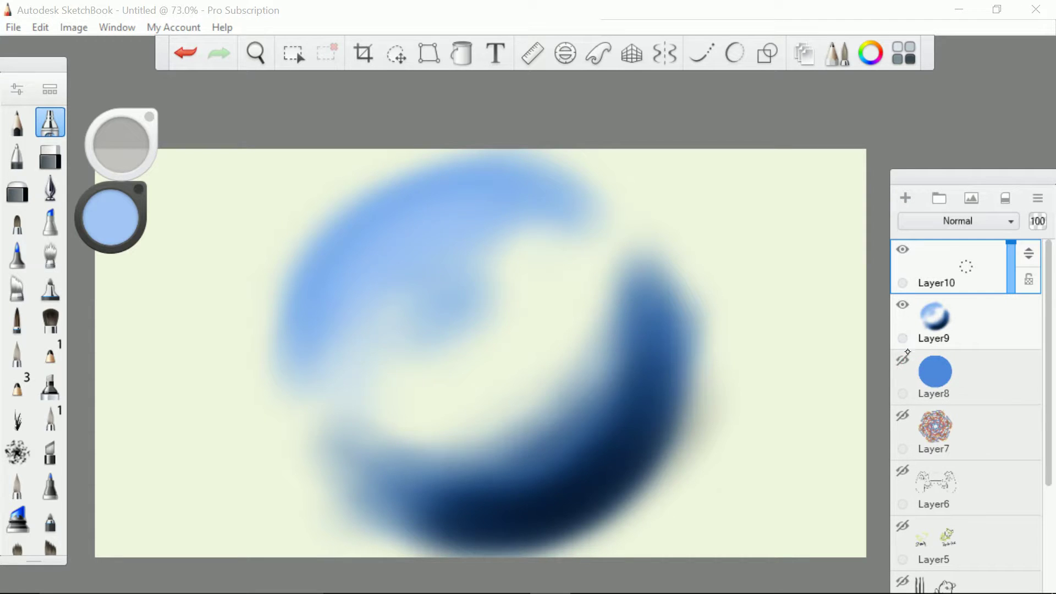
click(903, 360)
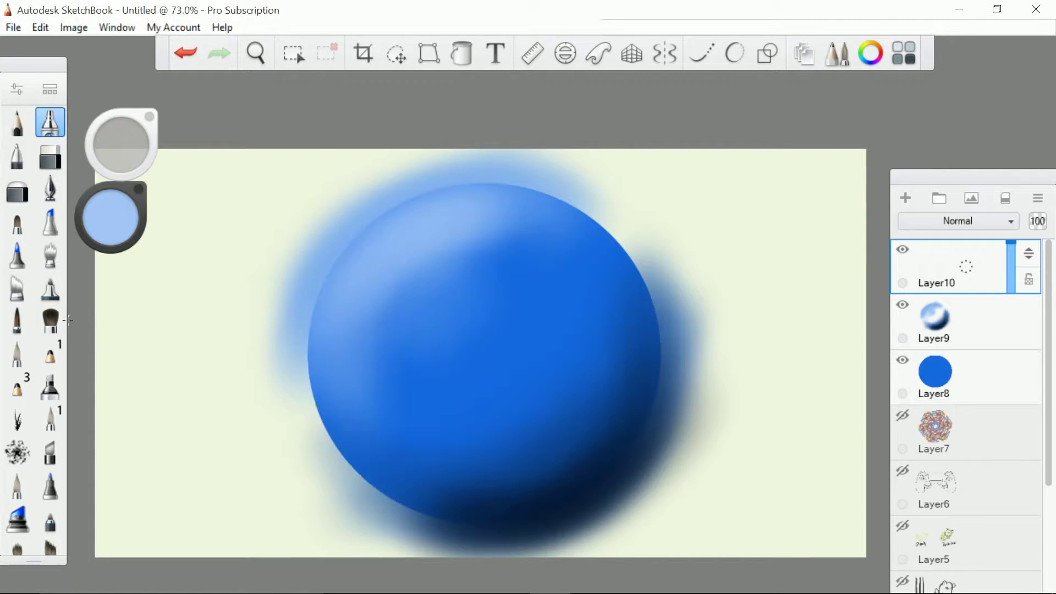
Step: Set the brush colour to a medium dark blue and hatch over the sphere's shading with the Hatch brush from the Texture set
click(101, 220)
click(105, 275)
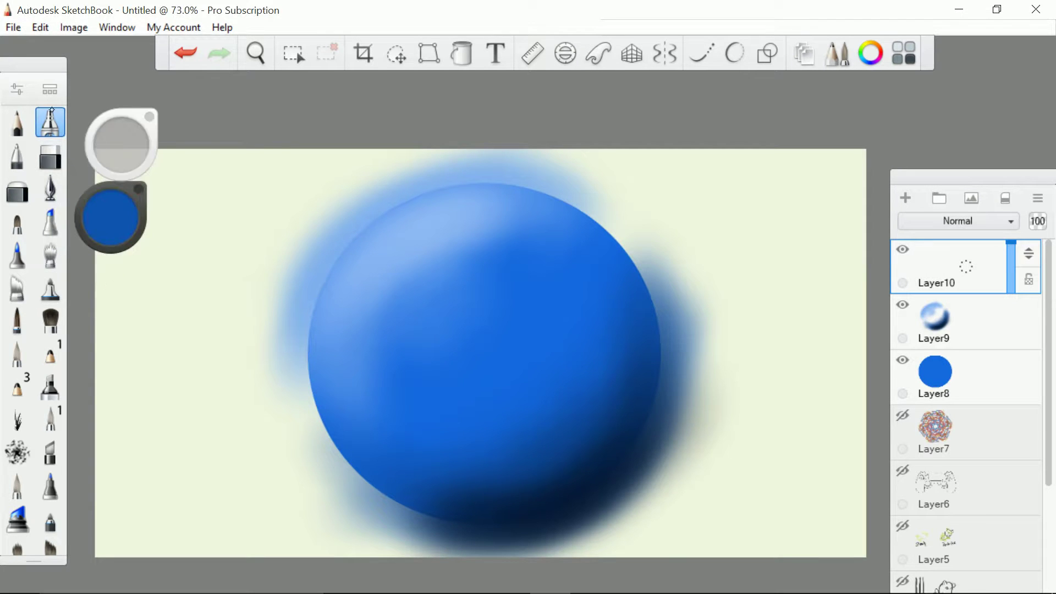
click(50, 89)
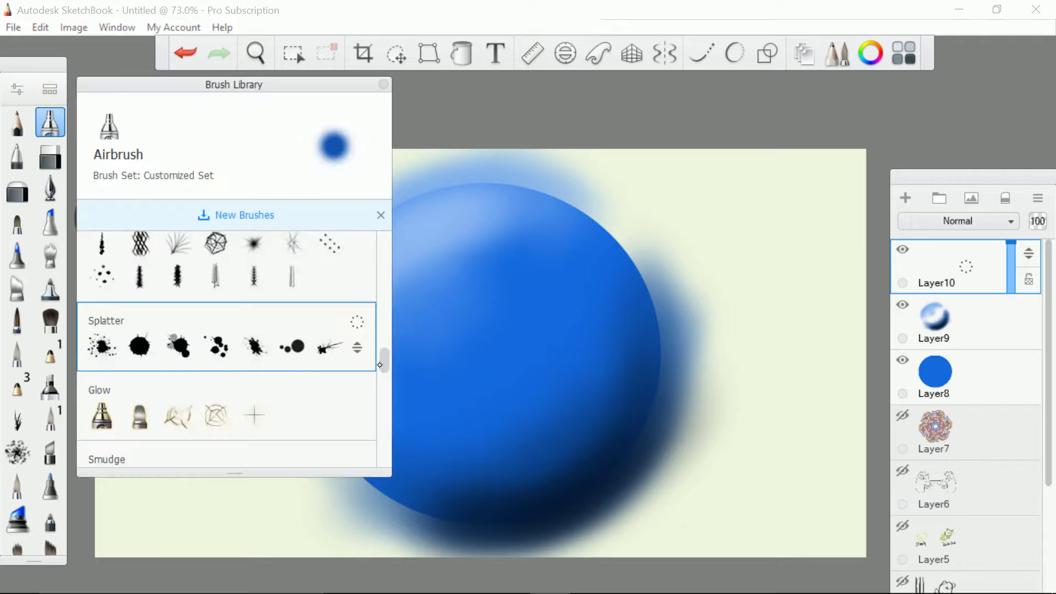
mouse_move(379, 365)
mouse_down()
mouse_move(384, 321)
mouse_move(385, 339)
mouse_up()
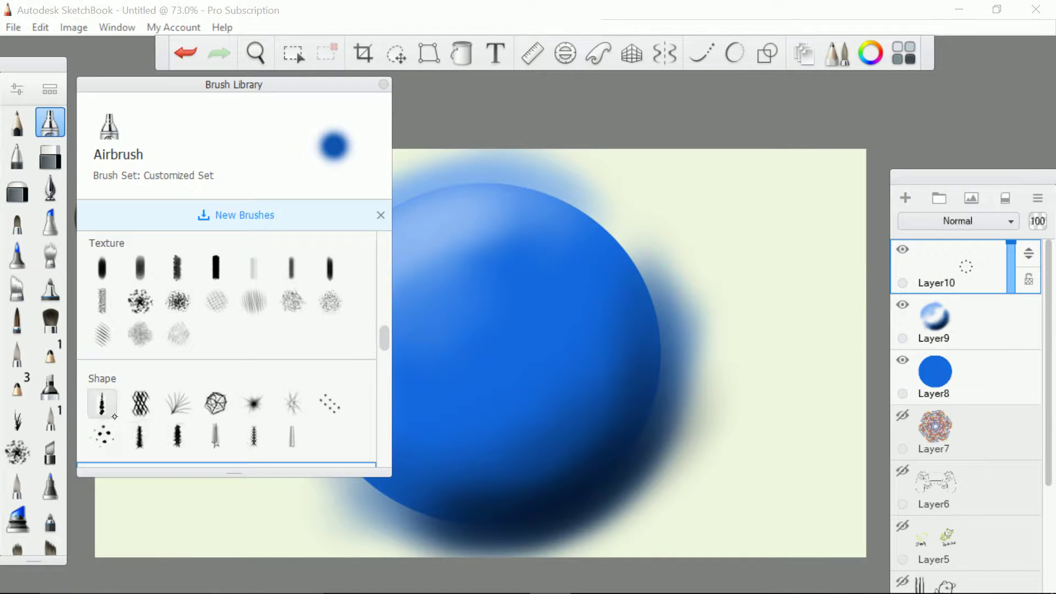
click(109, 336)
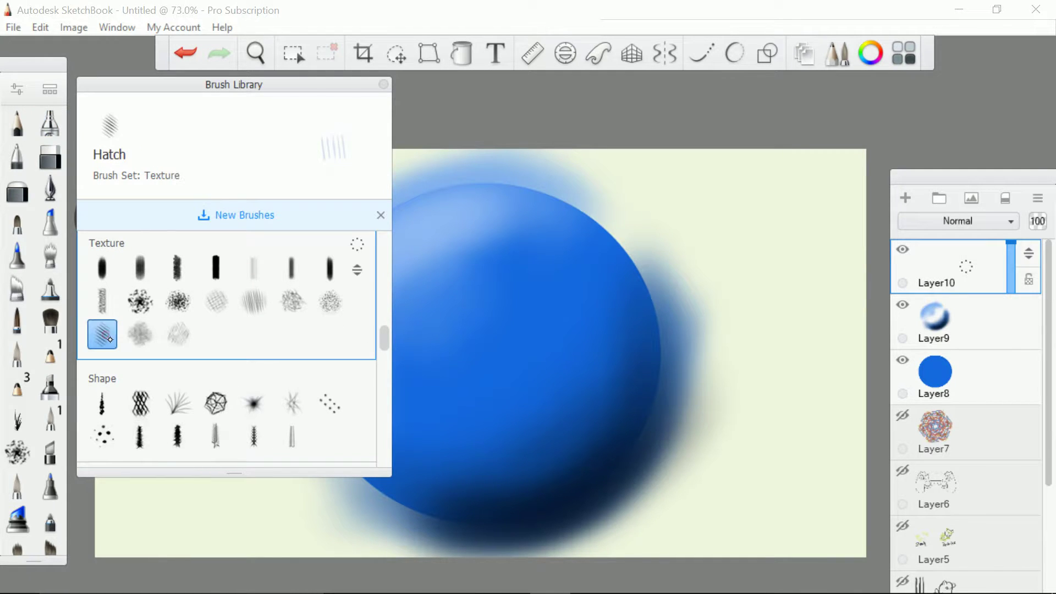
click(380, 86)
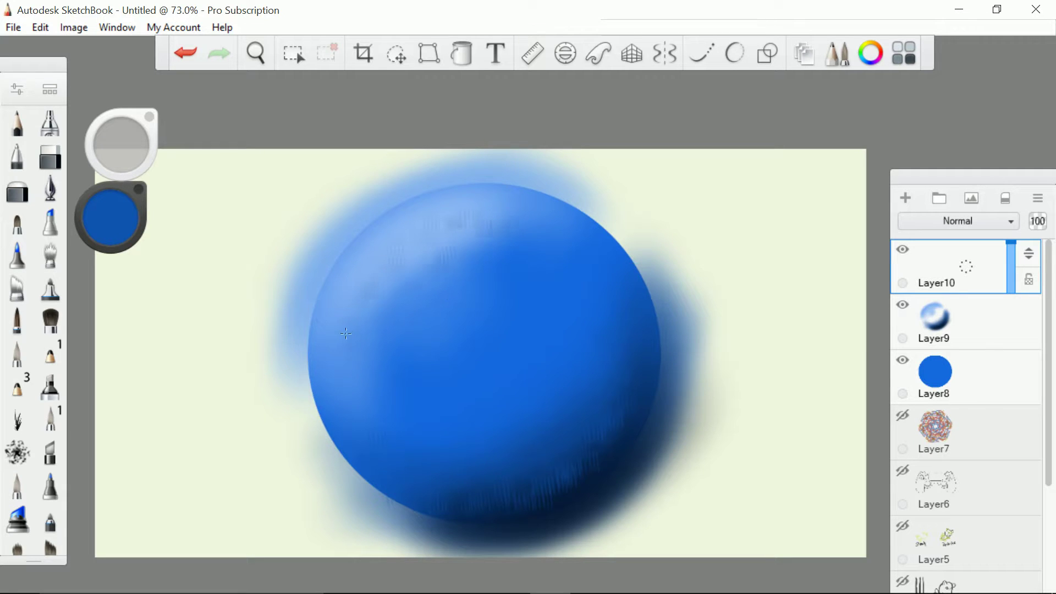
Step: Try the Overlay and Soft Light blend modes on the hatching in Layer10
click(974, 221)
click(967, 224)
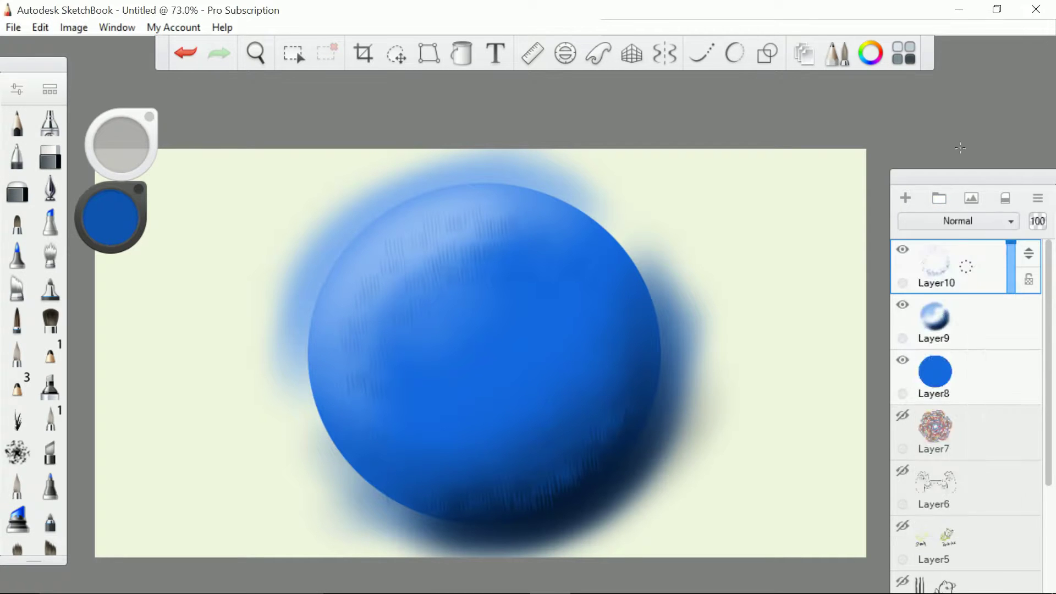
click(962, 220)
click(938, 420)
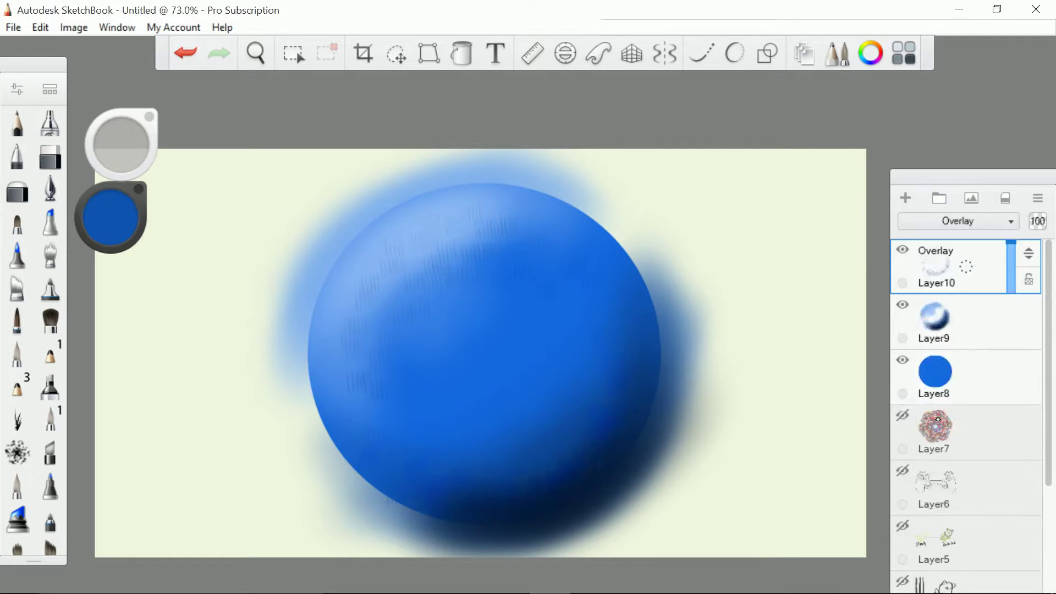
click(947, 224)
click(938, 435)
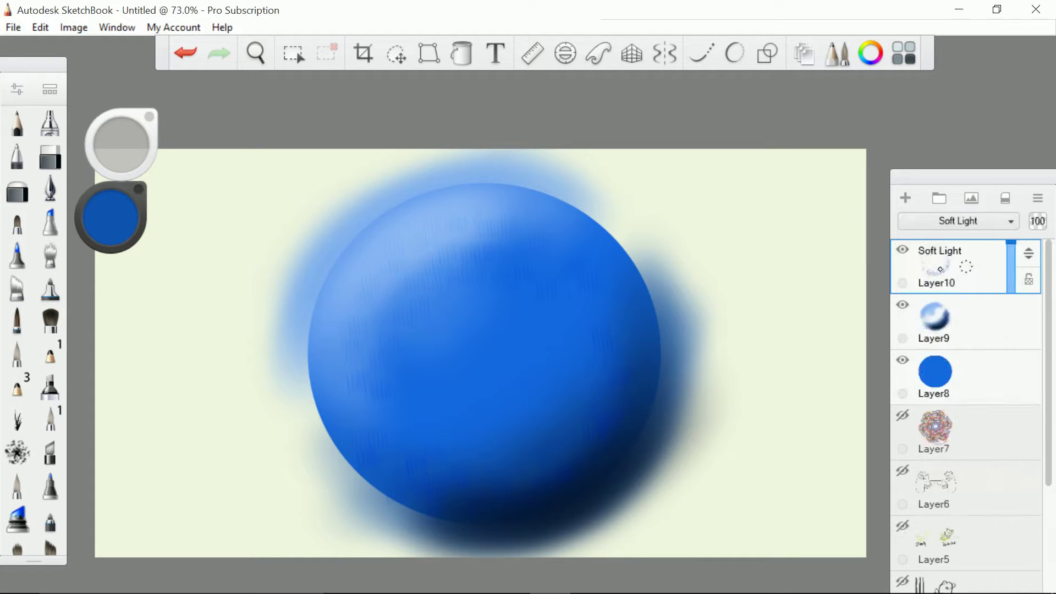
Step: Compare the Multiply, Darken and Screen blend modes on Layer10's hatching, return it to Soft Light, and inspect the sphere up close
click(949, 224)
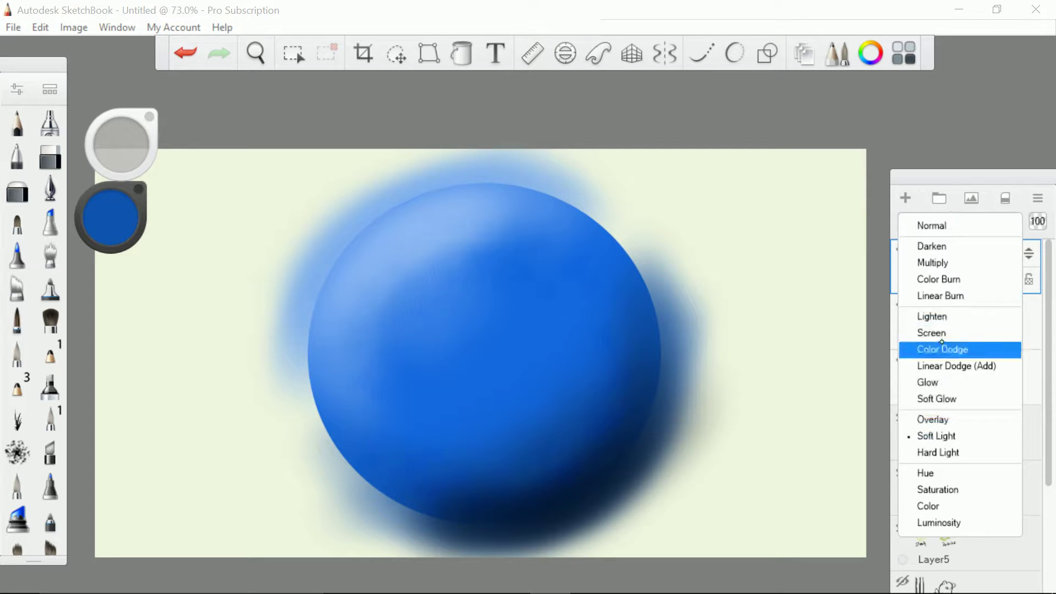
click(944, 263)
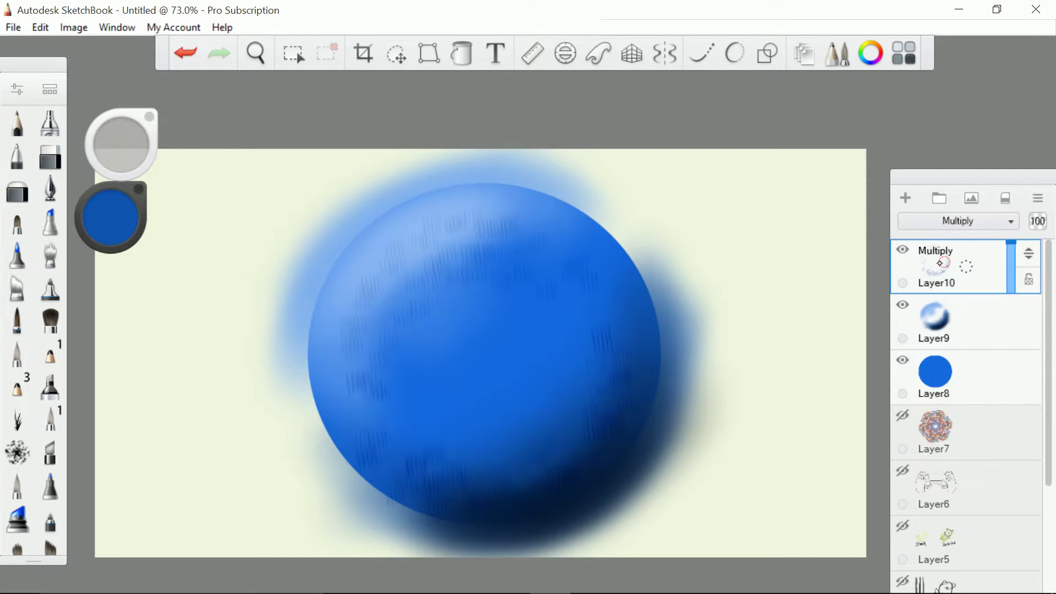
click(948, 224)
click(944, 248)
click(947, 225)
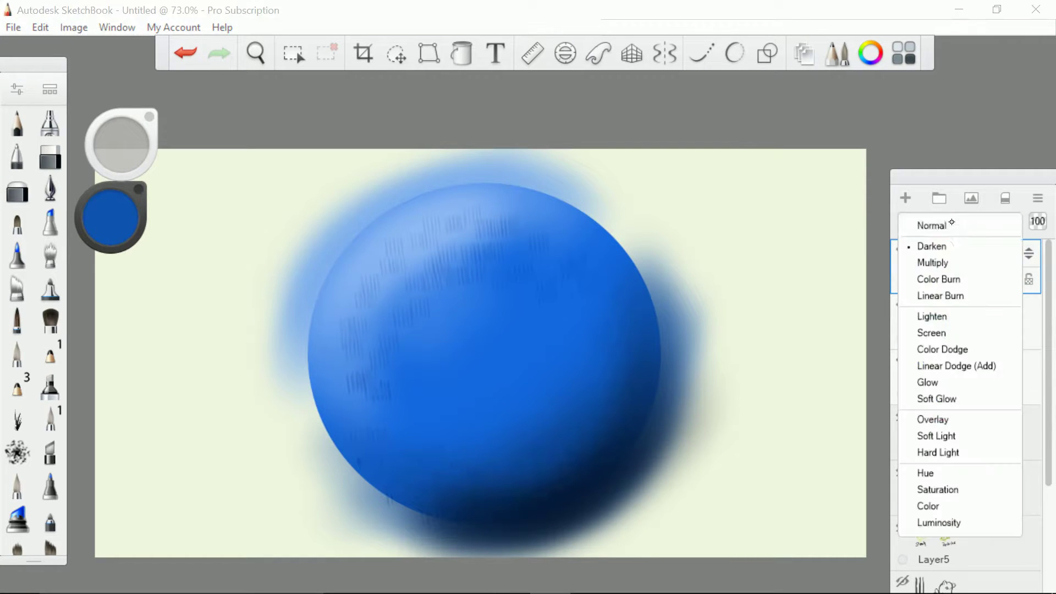
click(935, 334)
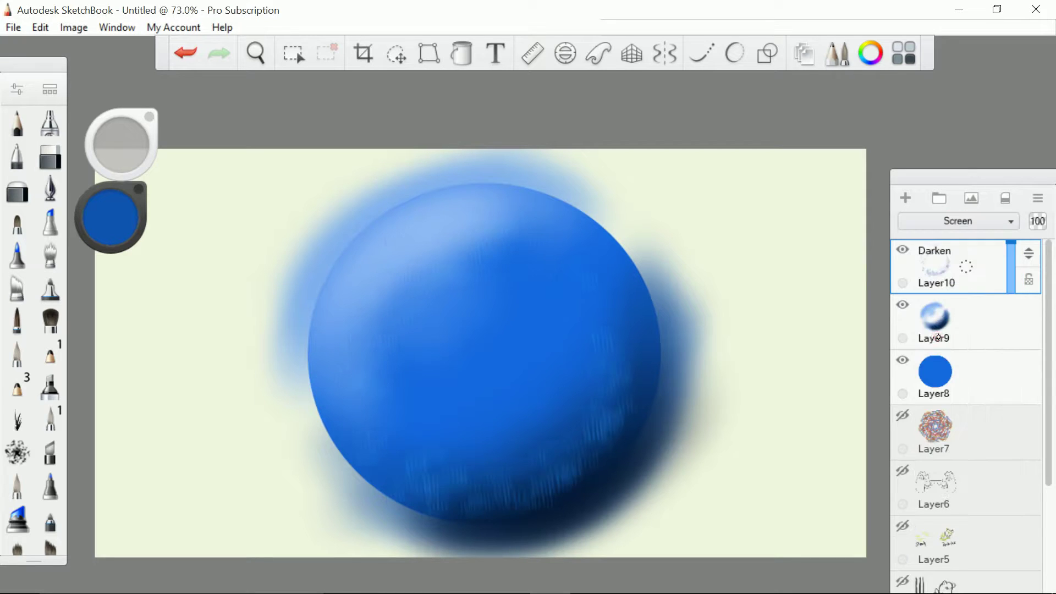
click(952, 221)
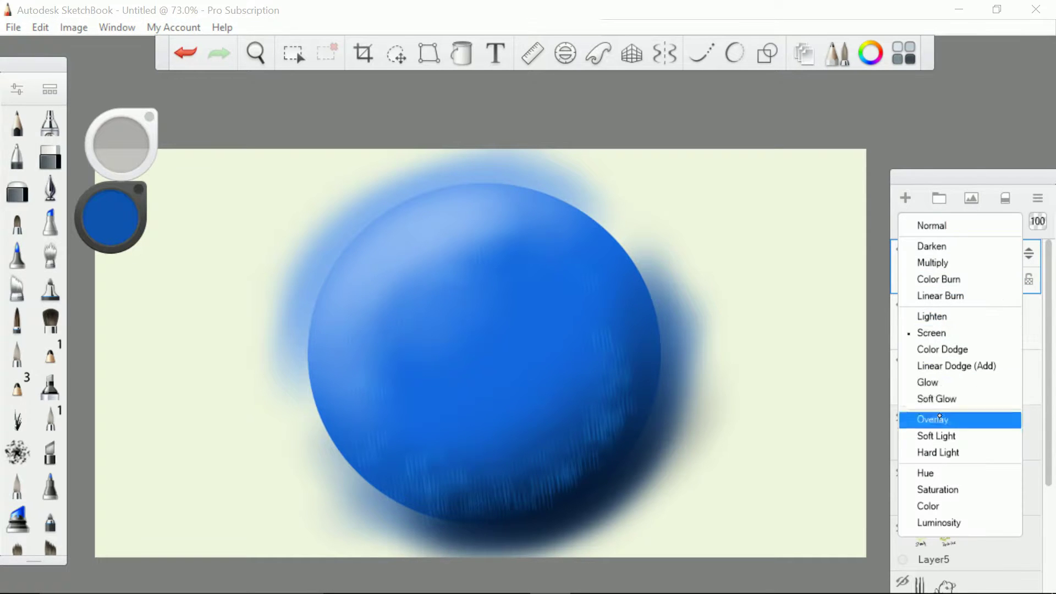
click(941, 435)
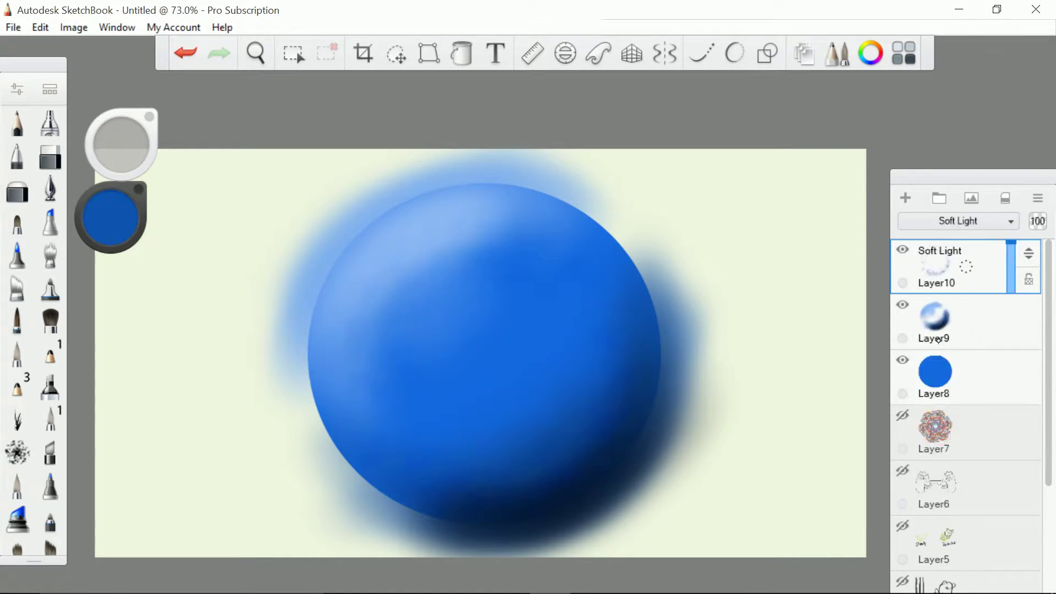
scroll(484, 352, up, 4)
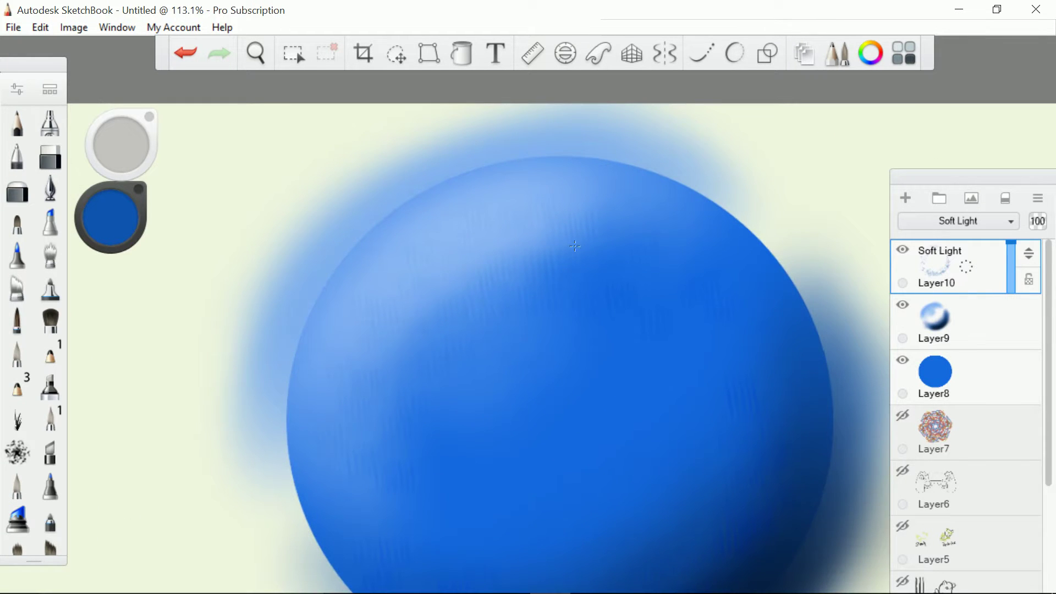
scroll(763, 350, down, 6)
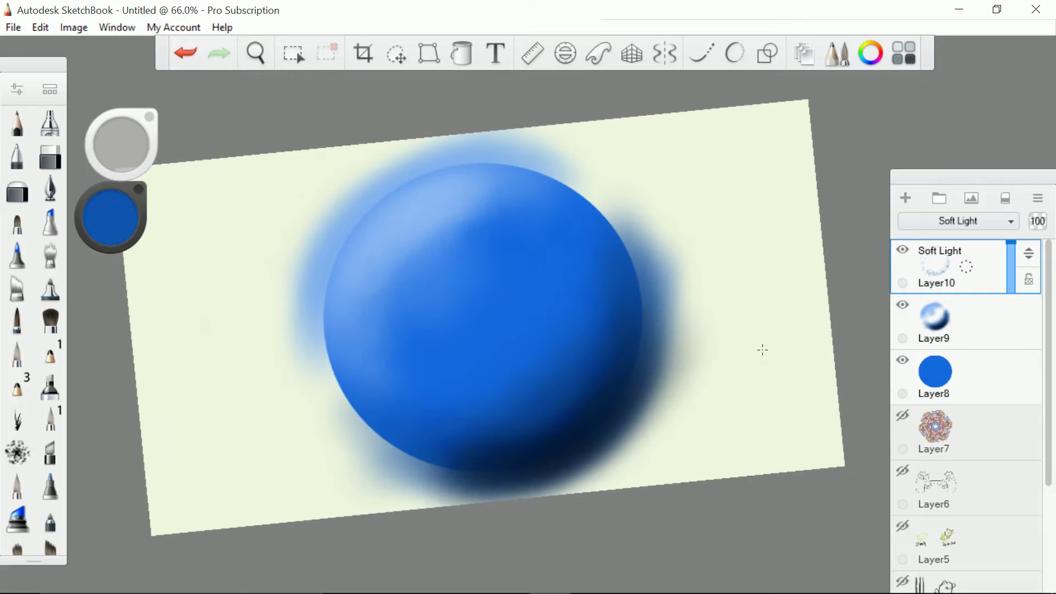
scroll(762, 350, up, 2)
scroll(762, 350, down, 3)
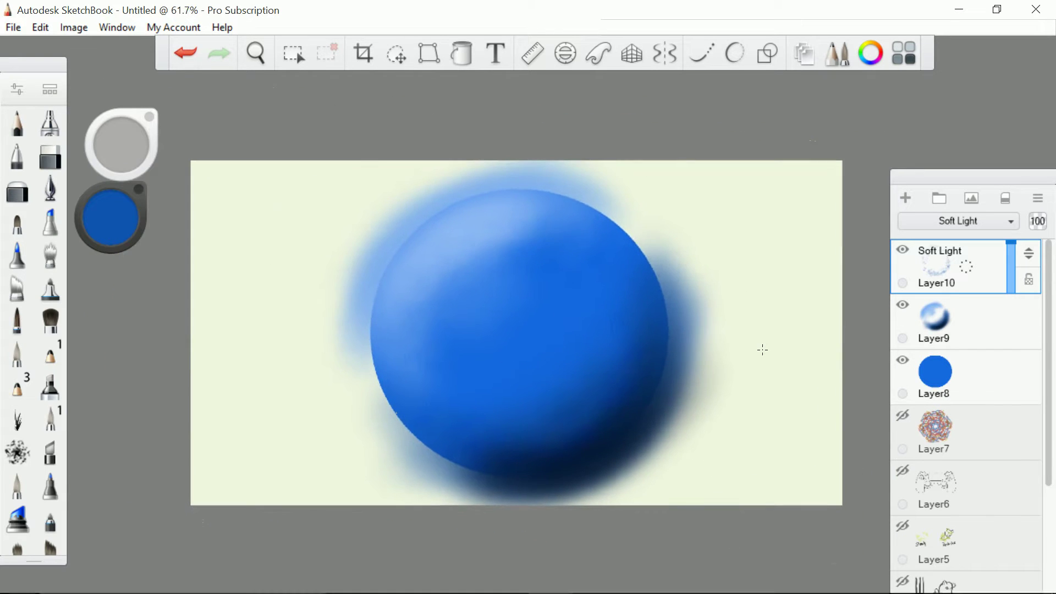
Step: Try a pen scribble across the sphere's upper-left edge on Layer10, and undo it
click(50, 188)
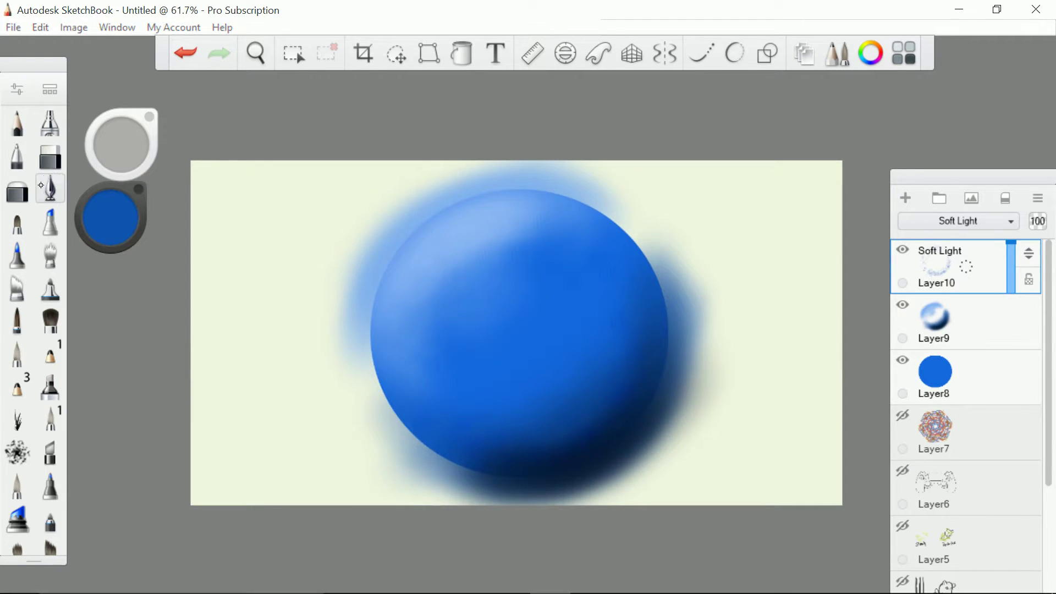
mouse_move(337, 273)
mouse_down()
mouse_move(339, 306)
mouse_move(386, 289)
mouse_up()
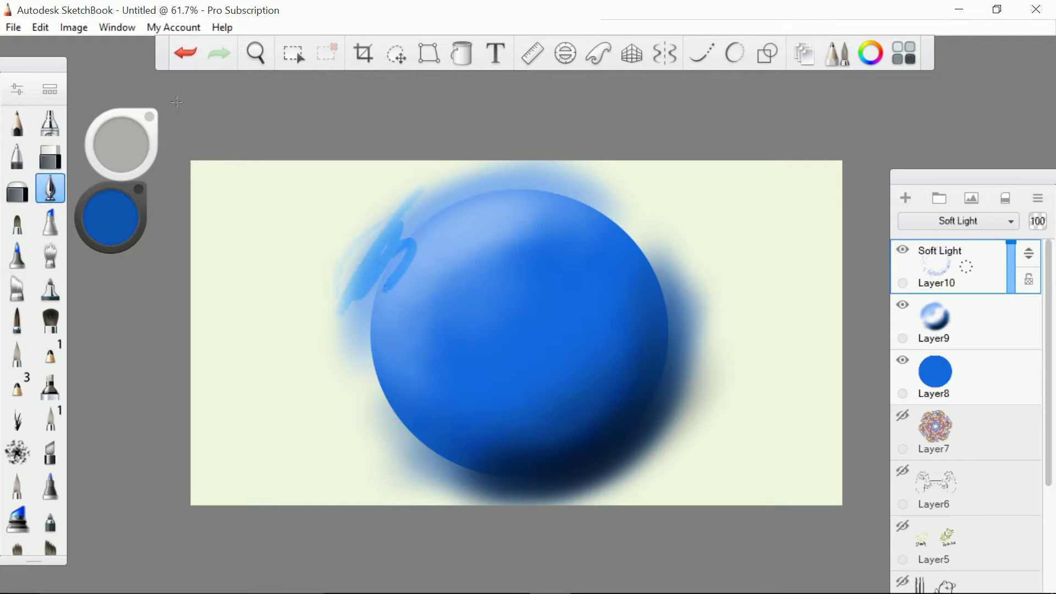
click(185, 52)
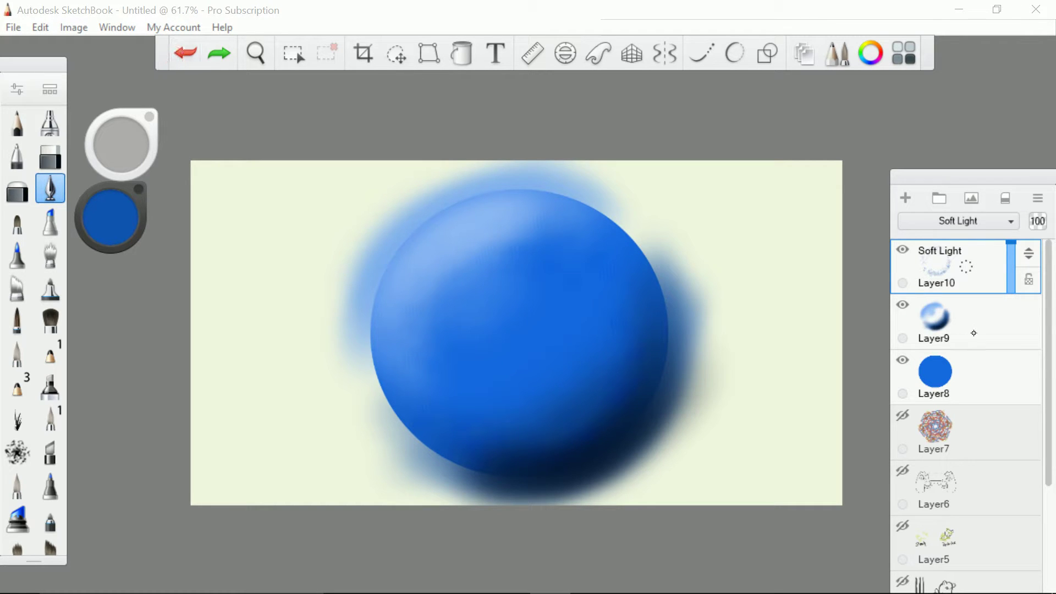
Step: Select the empty area around the blue circle on Layer8 with the Magic Wand
click(967, 389)
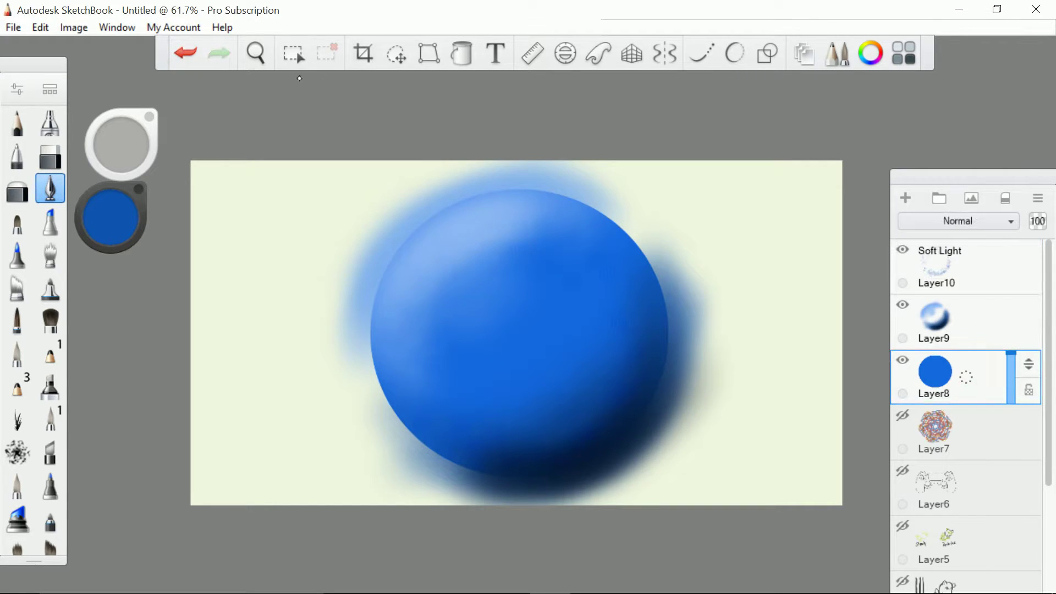
click(287, 53)
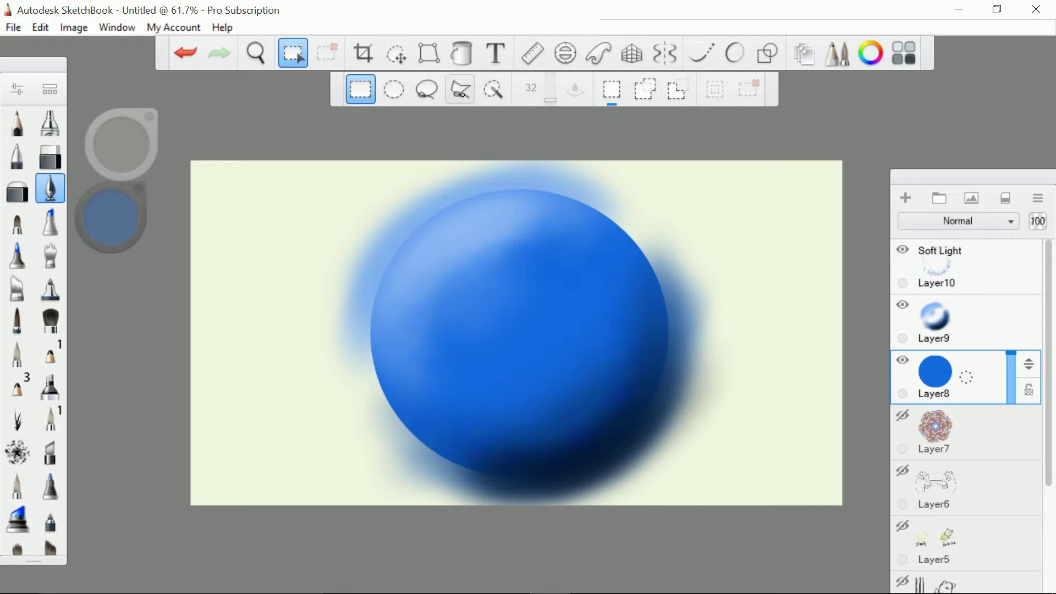
click(481, 95)
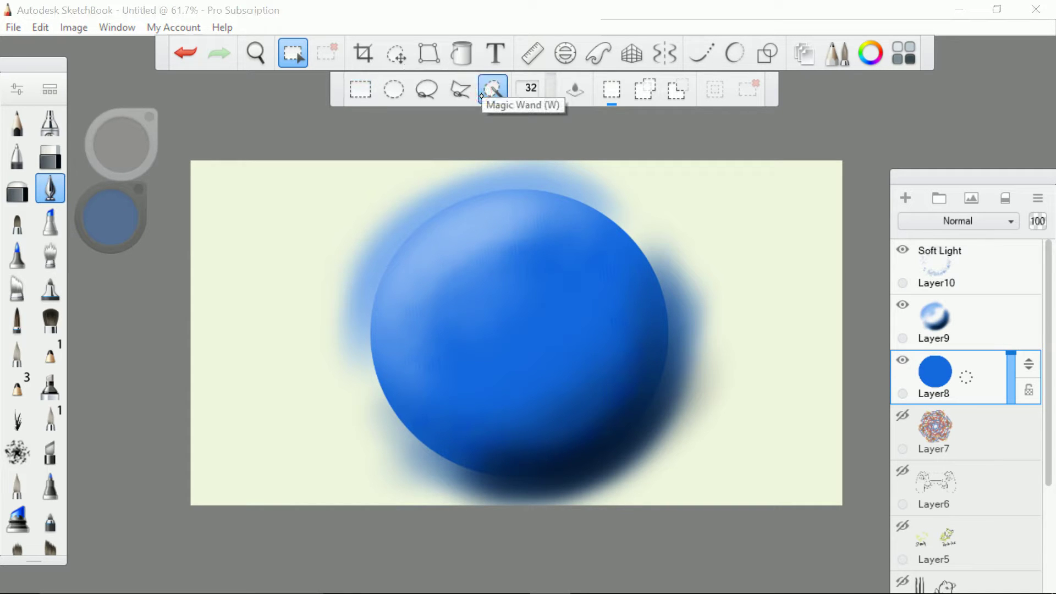
click(742, 378)
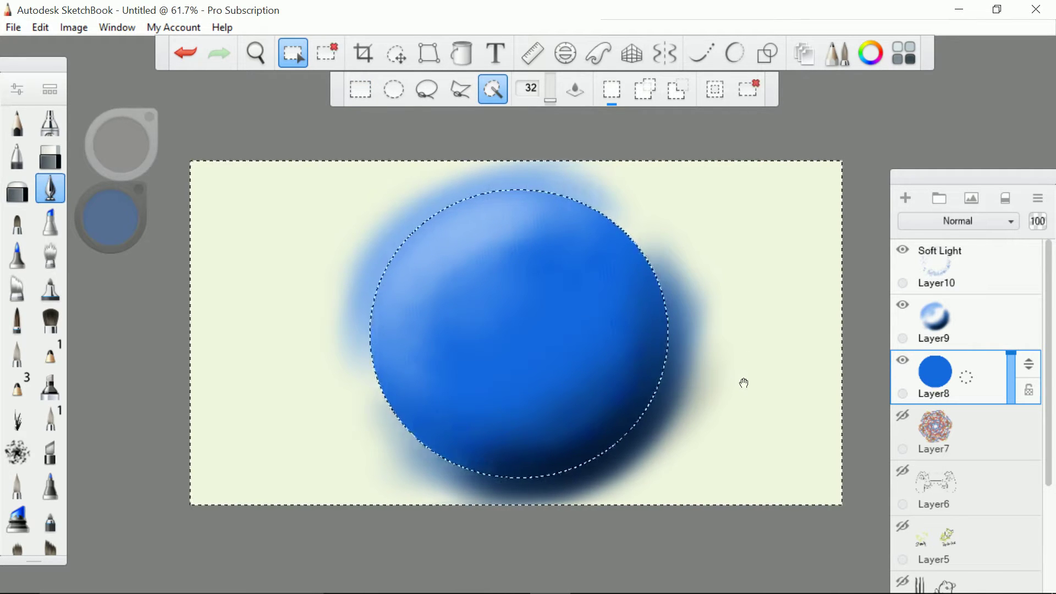
Step: Delete the shading outside the circle from Layer9 using the on-screen keyboard, and clear the selection
click(985, 327)
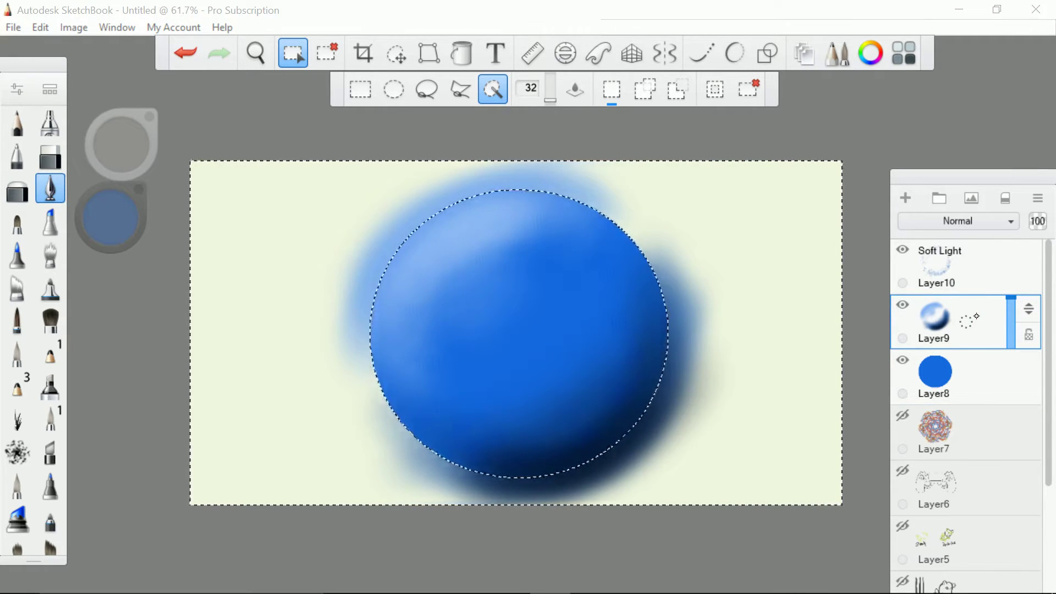
key(super)
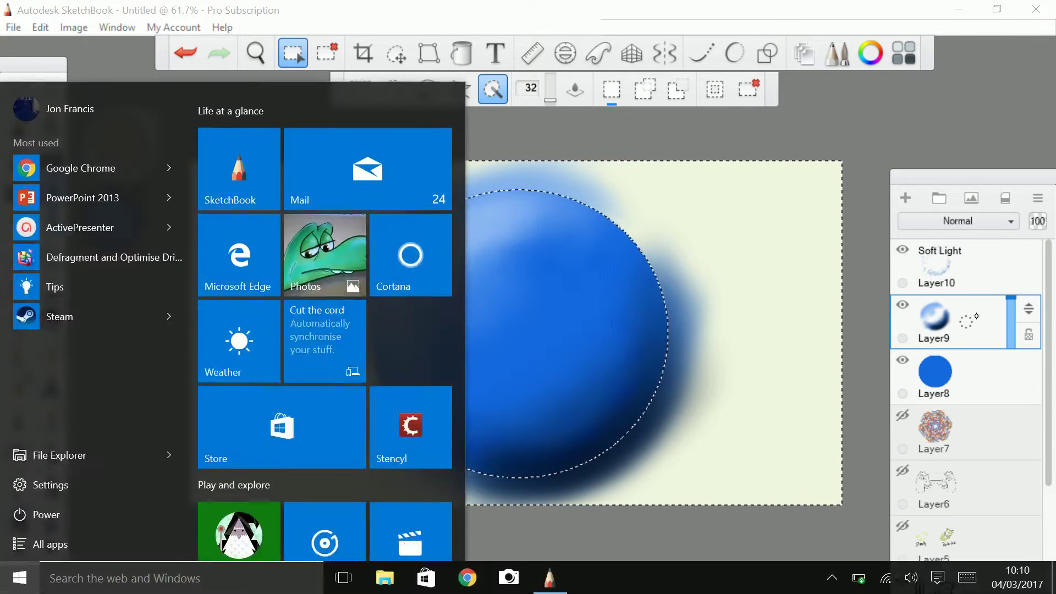
click(125, 578)
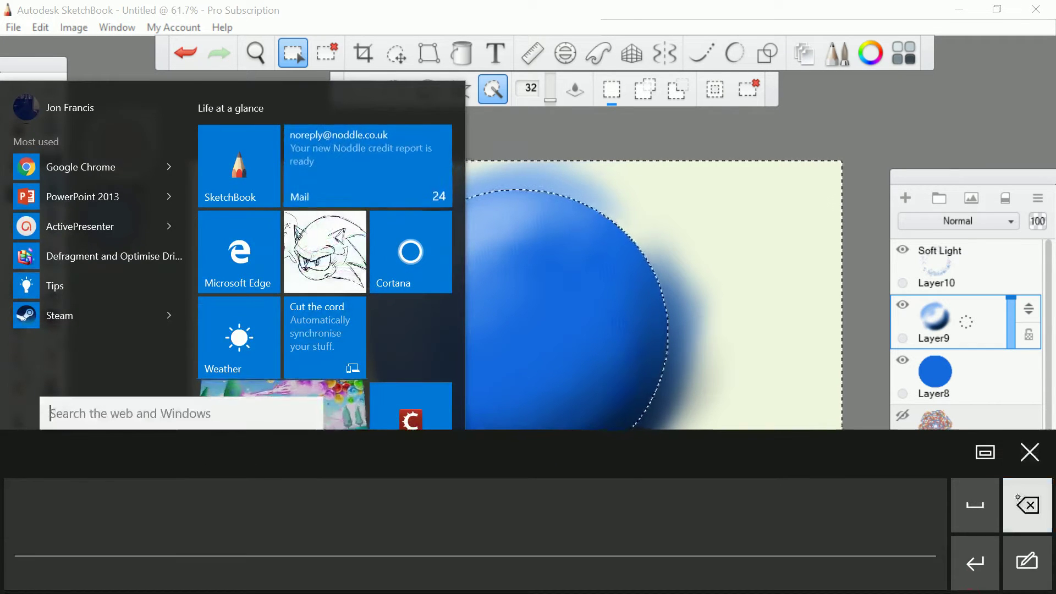
click(973, 189)
click(1025, 500)
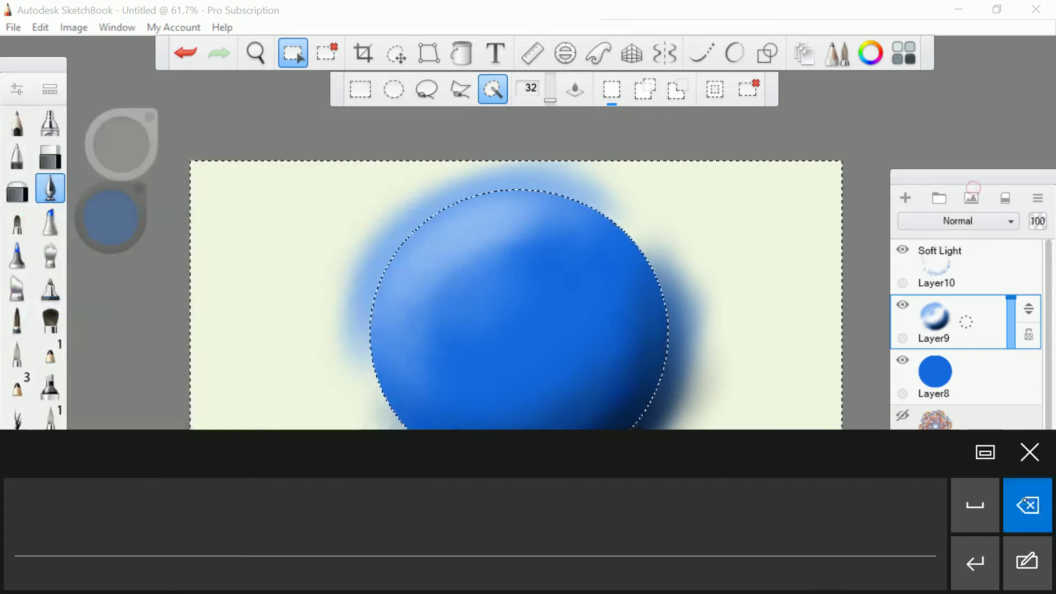
click(1030, 452)
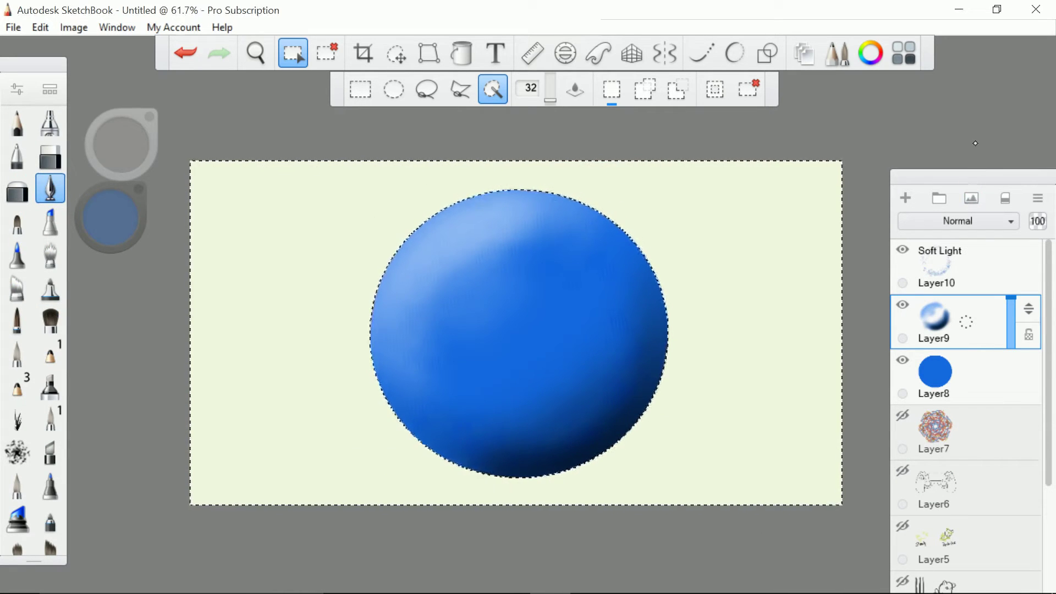
click(751, 91)
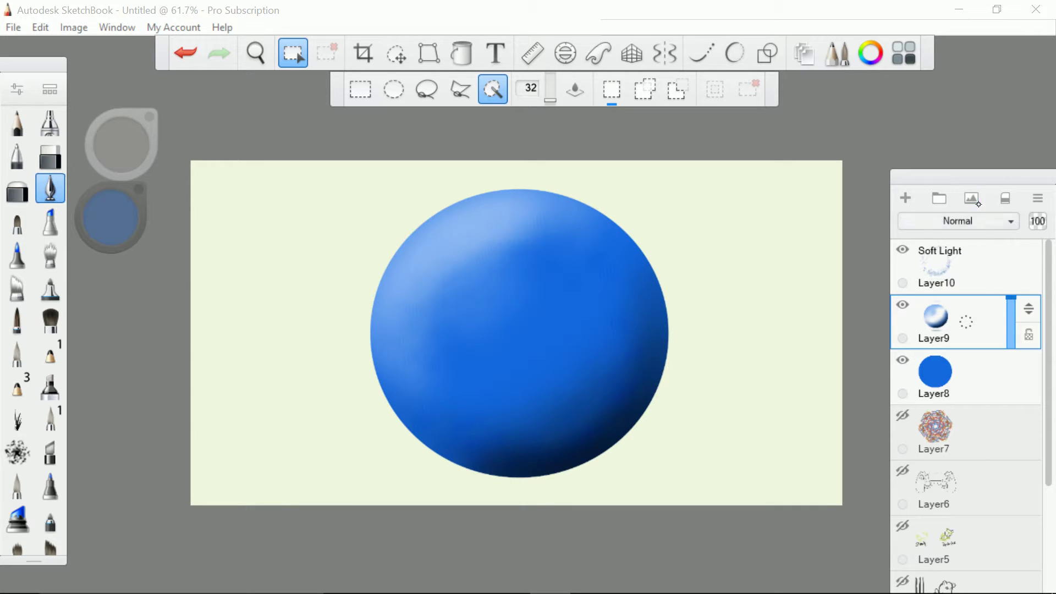
Step: Merge the hatching on Layer10 and the shading on Layer9 down into the blue circle on Layer8
drag(983, 270, 987, 323)
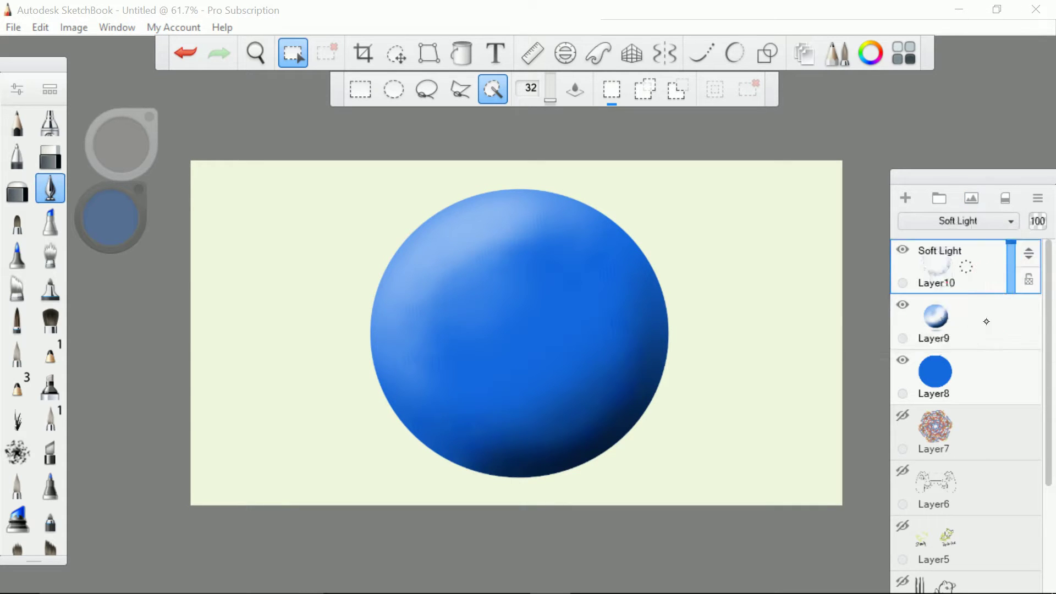
drag(984, 270, 984, 321)
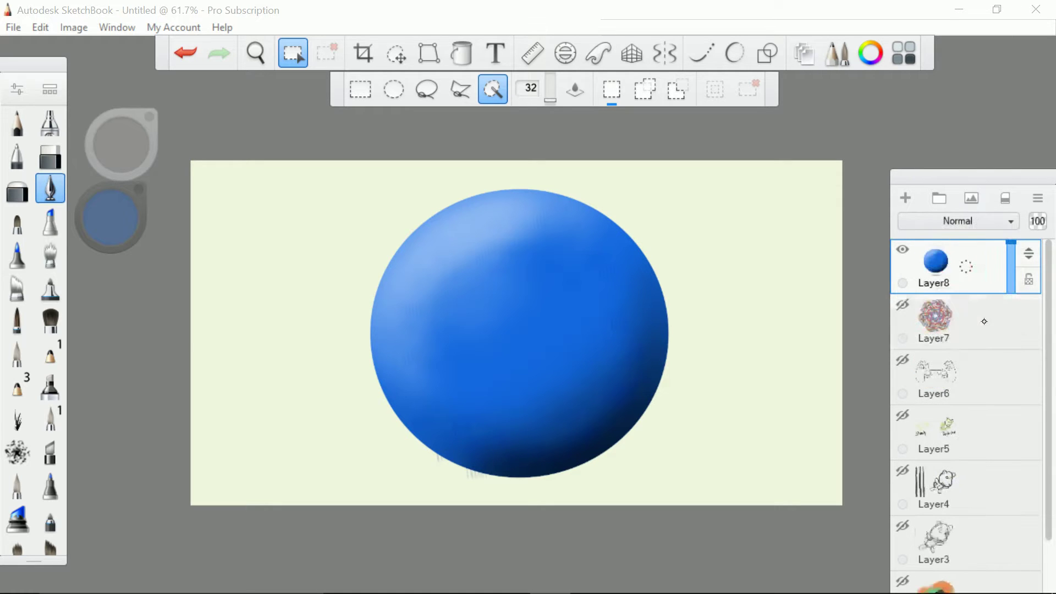
Step: Toggle the merged sphere on Layer8 off and on, and examine its shading and hatching up close
click(903, 250)
click(903, 249)
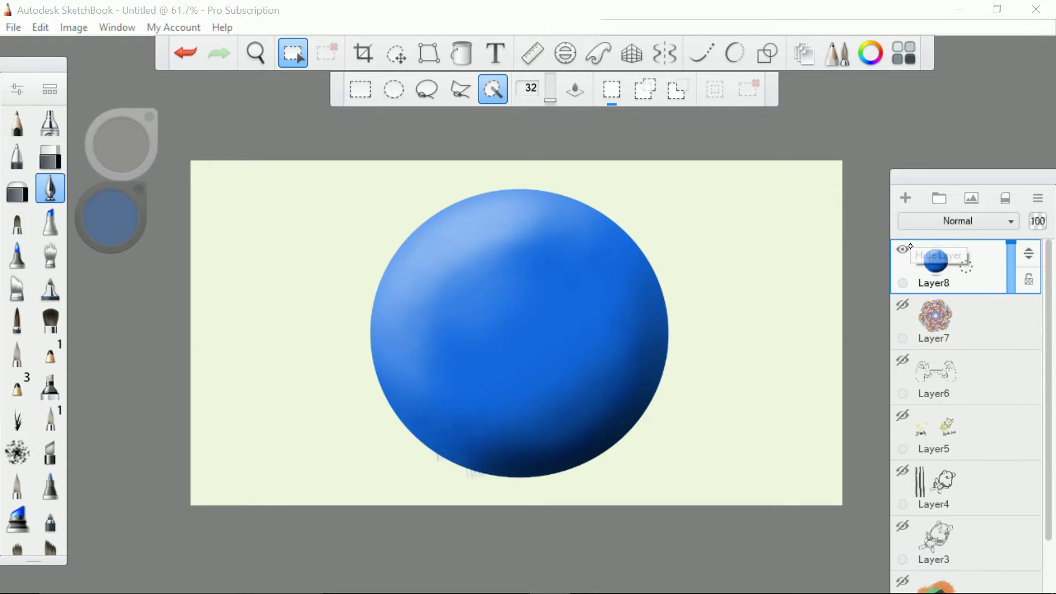
scroll(517, 332, down, 3)
scroll(517, 333, up, 7)
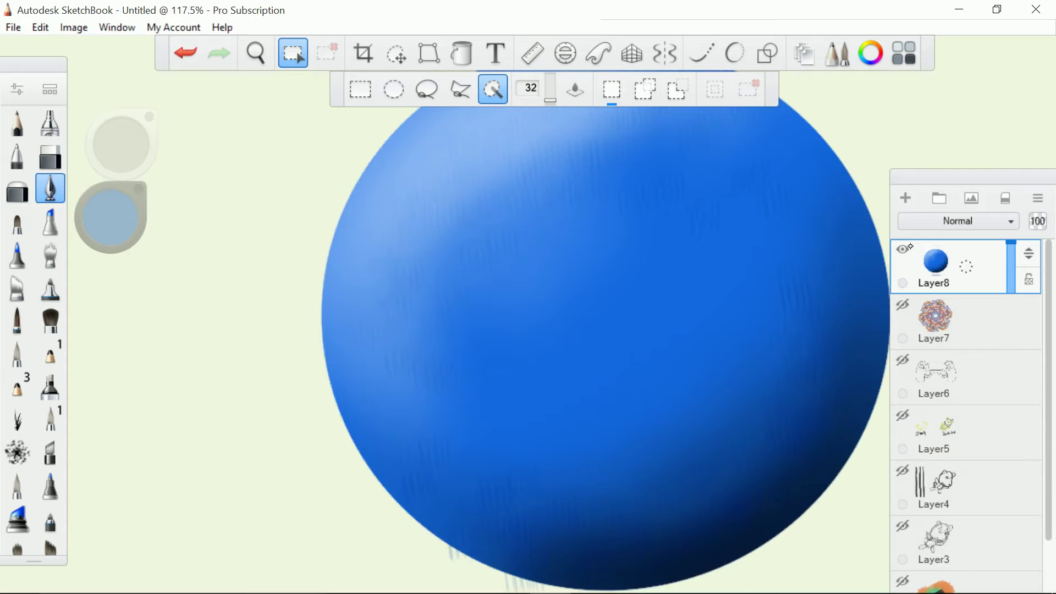
scroll(516, 314, down, 3)
scroll(516, 314, up, 1)
scroll(567, 293, down, 3)
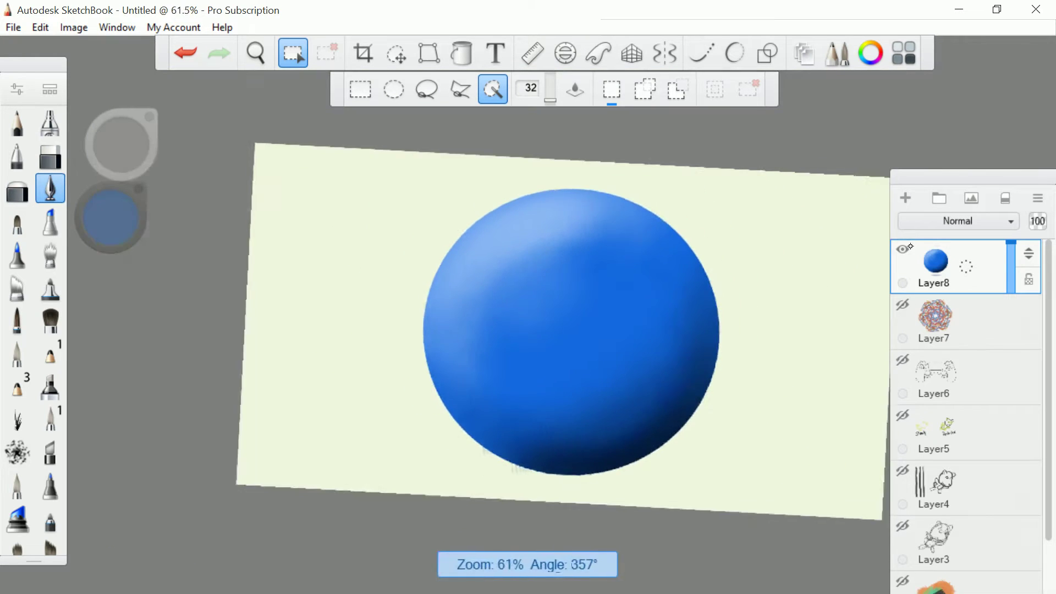
scroll(568, 294, up, 1)
scroll(568, 294, down, 1)
scroll(567, 294, up, 1)
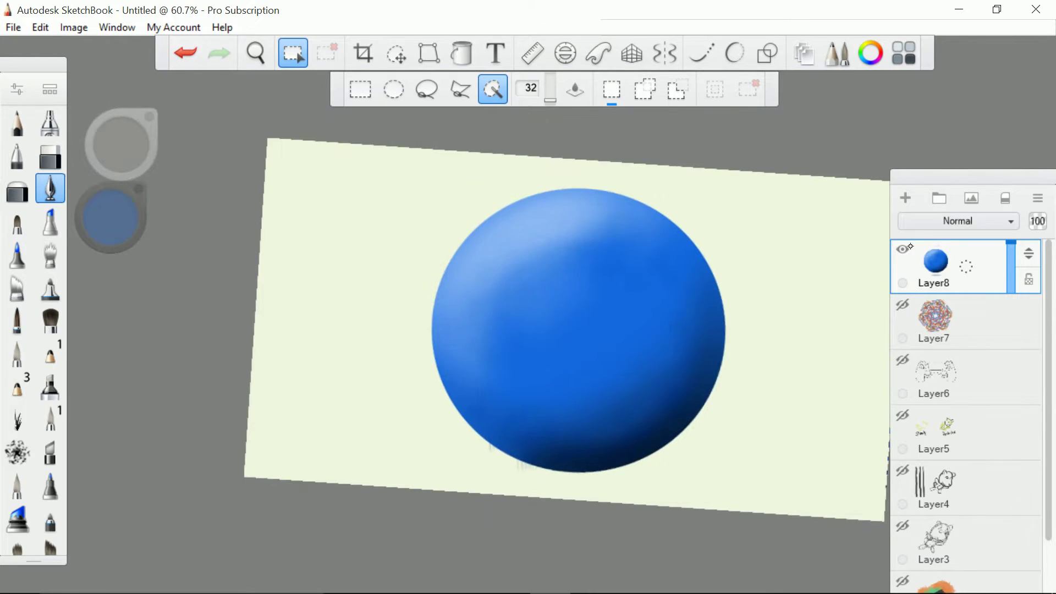
Step: Hide the sphere on Layer8, and review the symmetry pattern on Layer7 and the game controller on Layer6, hiding each again
click(904, 249)
click(904, 305)
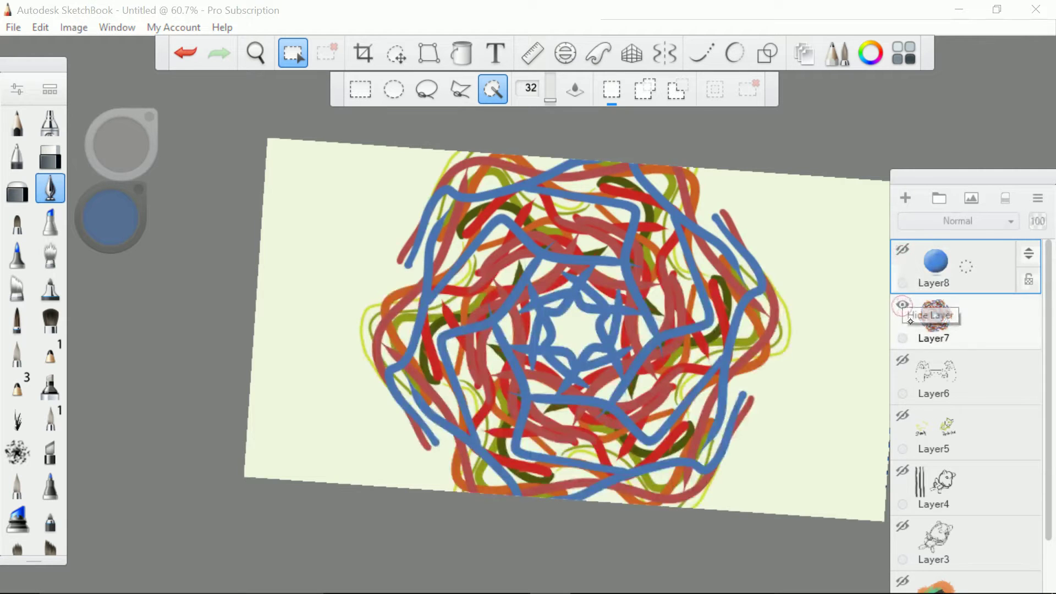
click(903, 305)
click(904, 360)
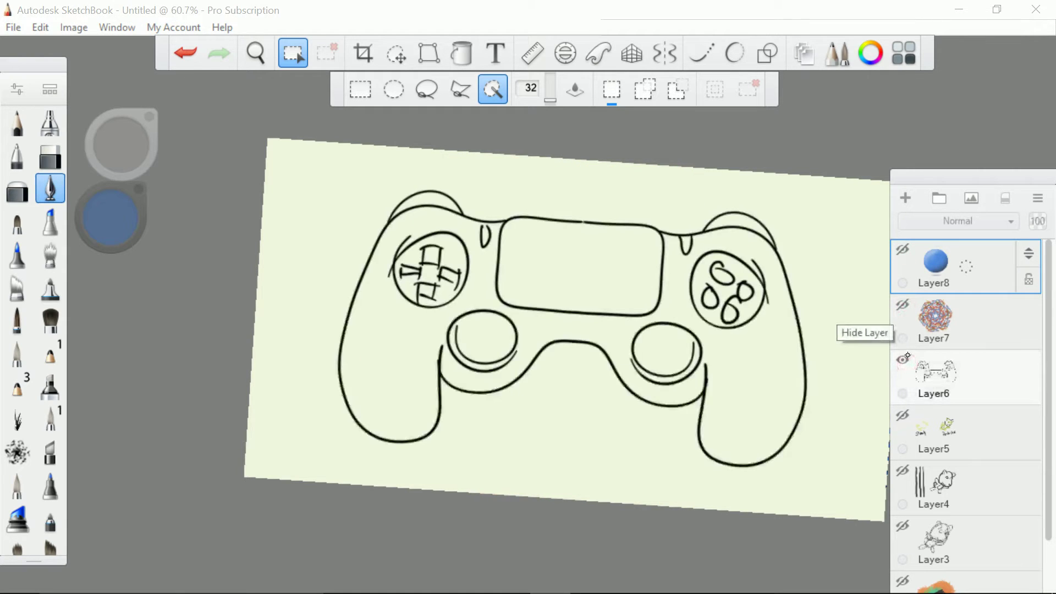
click(905, 359)
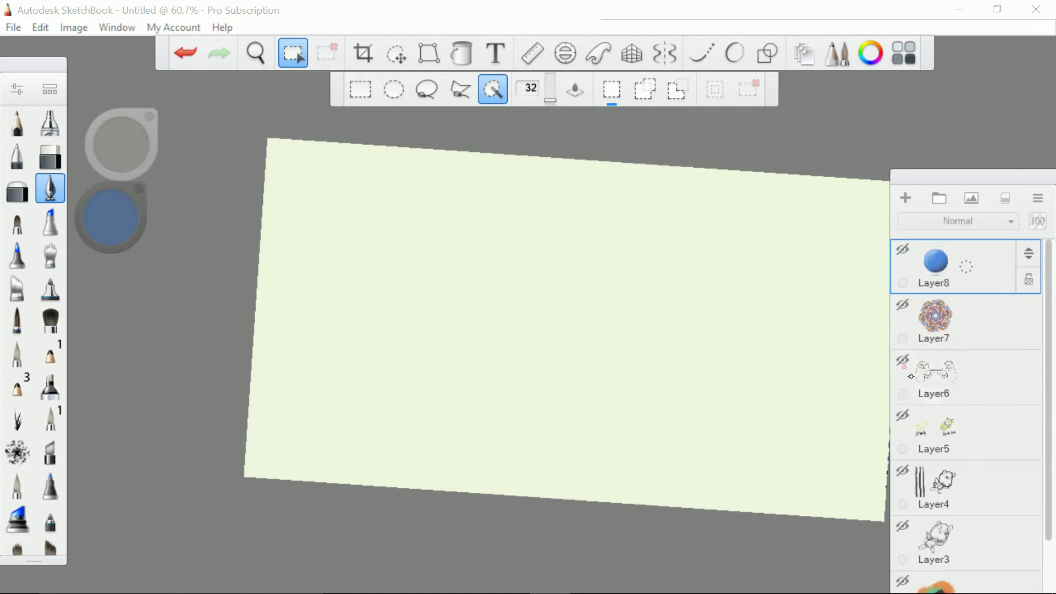
Step: Review the Steady and Predictive stroke sketches on Layer4 and Layer5, hide both layers again, and move the layer list higher
click(904, 472)
click(903, 472)
click(904, 416)
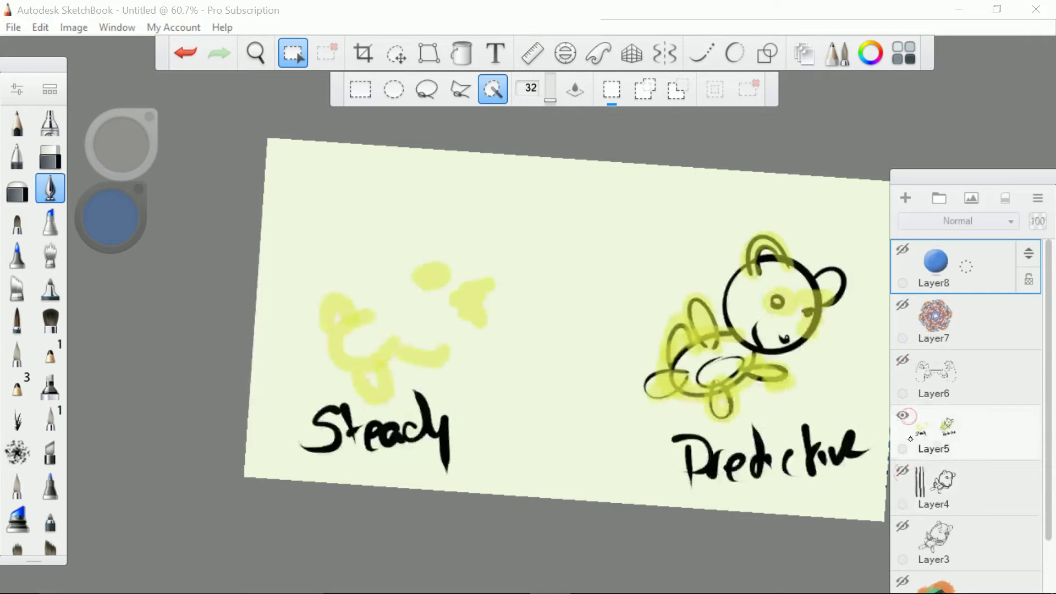
click(902, 472)
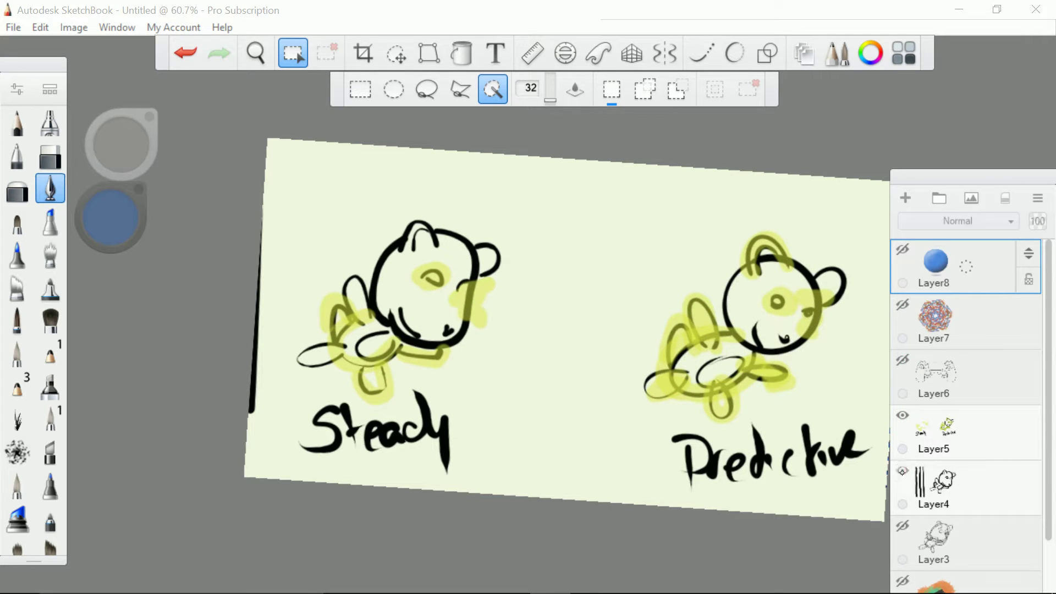
click(902, 471)
click(903, 415)
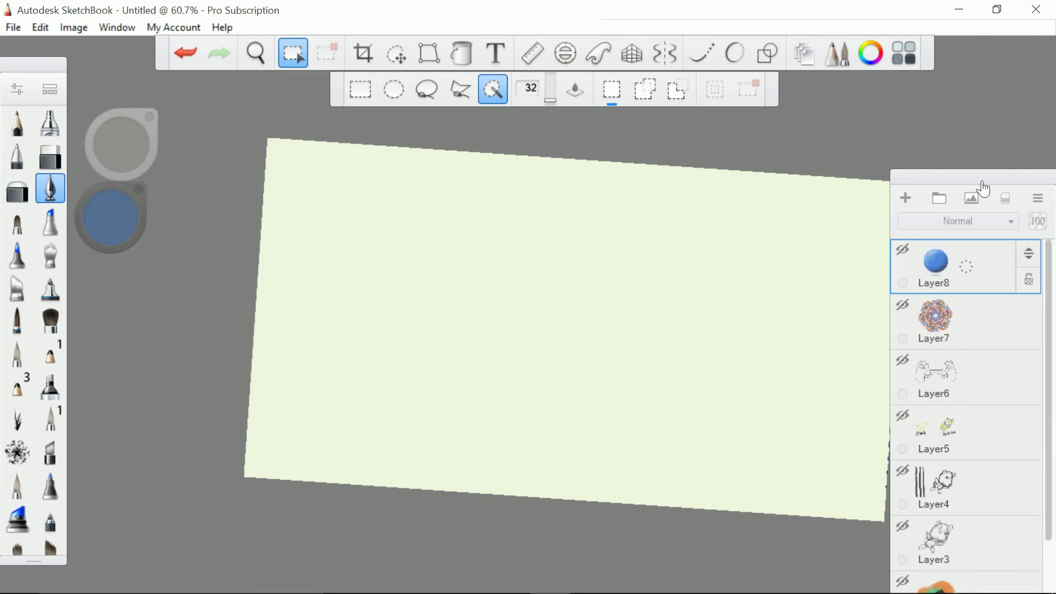
drag(983, 189, 983, 105)
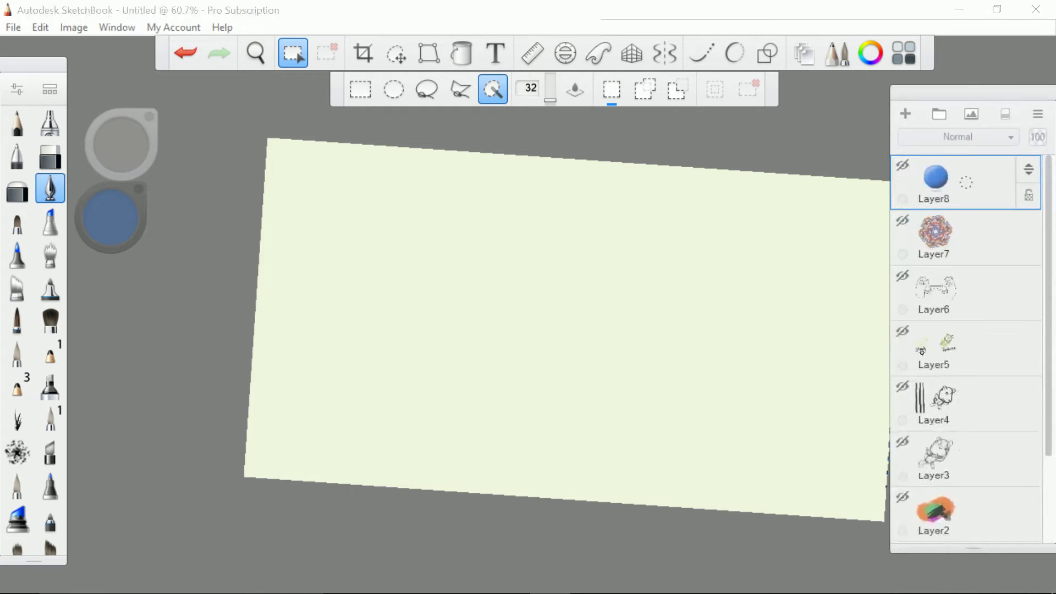
Step: Add a new layer above Layer8 and draw three freehand blue circles across the canvas with Predictive Stroke enabled
click(906, 117)
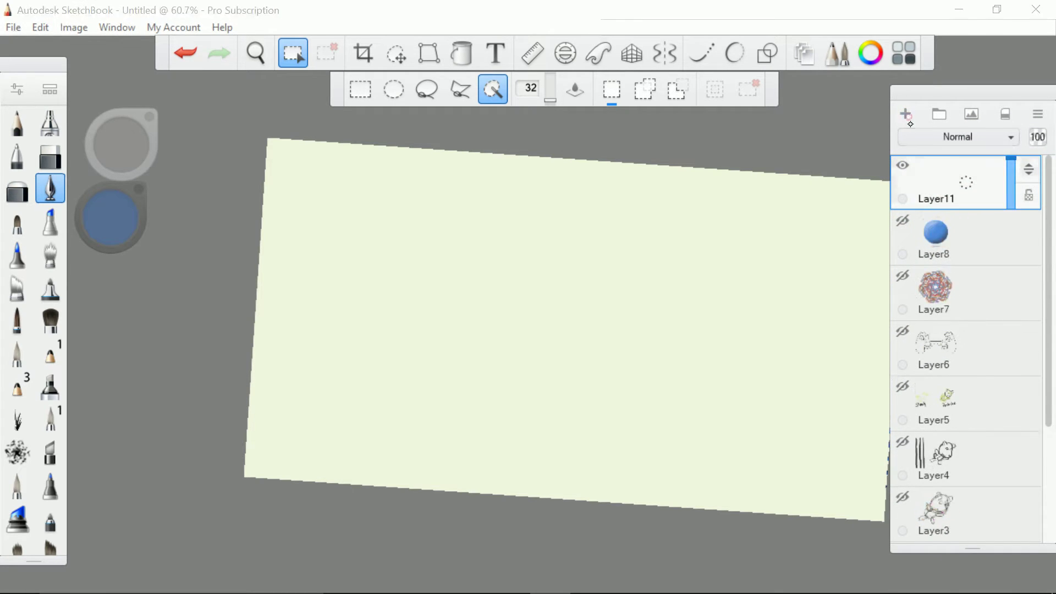
click(734, 53)
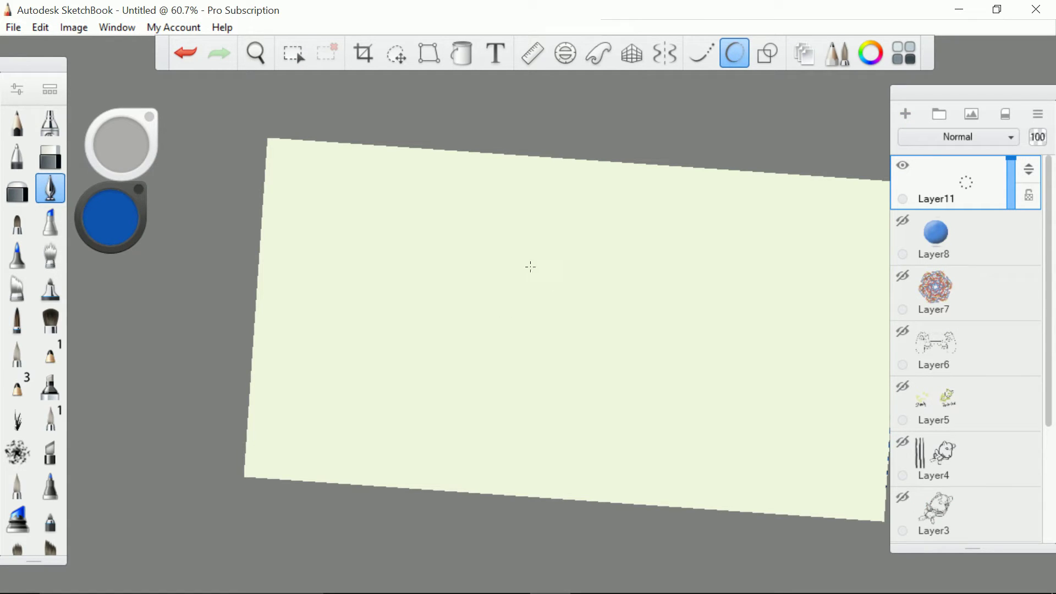
mouse_move(623, 239)
mouse_down()
mouse_move(573, 233)
mouse_move(618, 236)
mouse_move(605, 252)
mouse_up()
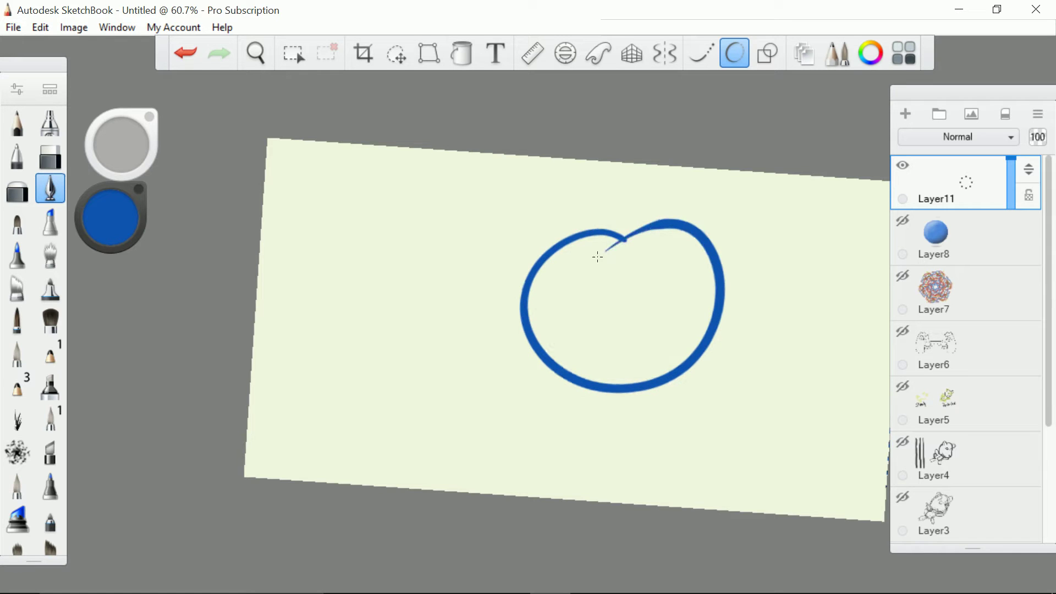
mouse_move(433, 306)
mouse_down()
mouse_move(481, 346)
mouse_move(434, 307)
mouse_up()
mouse_move(756, 367)
mouse_down()
mouse_move(749, 360)
mouse_move(710, 407)
mouse_move(720, 385)
mouse_move(811, 348)
mouse_up()
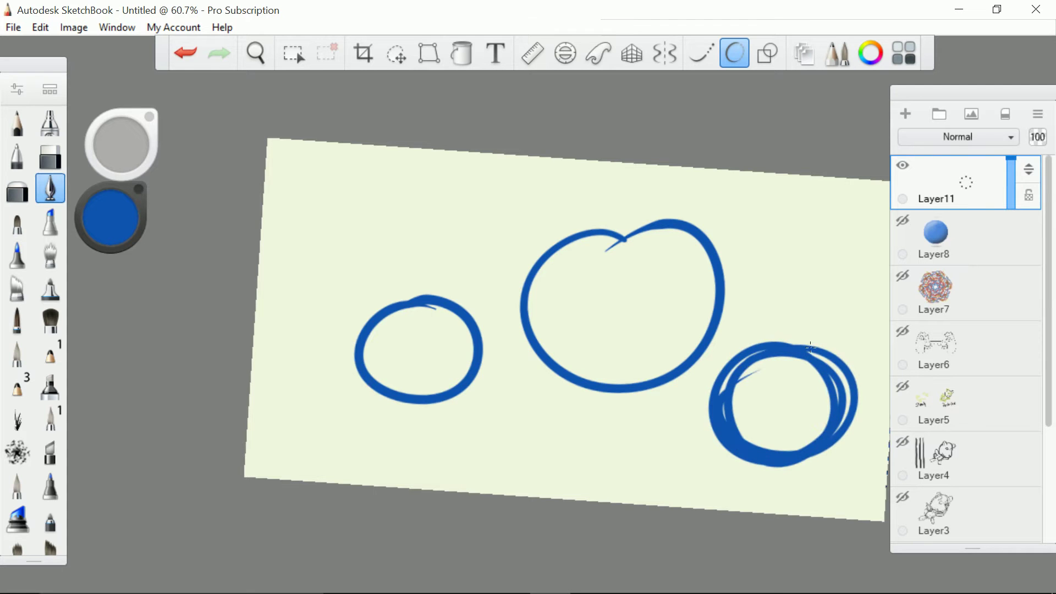
Step: Draw a blue zigzag line over the smaller circle, several short ticks beside it and a wide U-shaped curve with Predictive Stroke
mouse_move(444, 186)
mouse_down()
mouse_move(400, 226)
mouse_move(375, 277)
mouse_move(501, 286)
mouse_move(384, 364)
mouse_up()
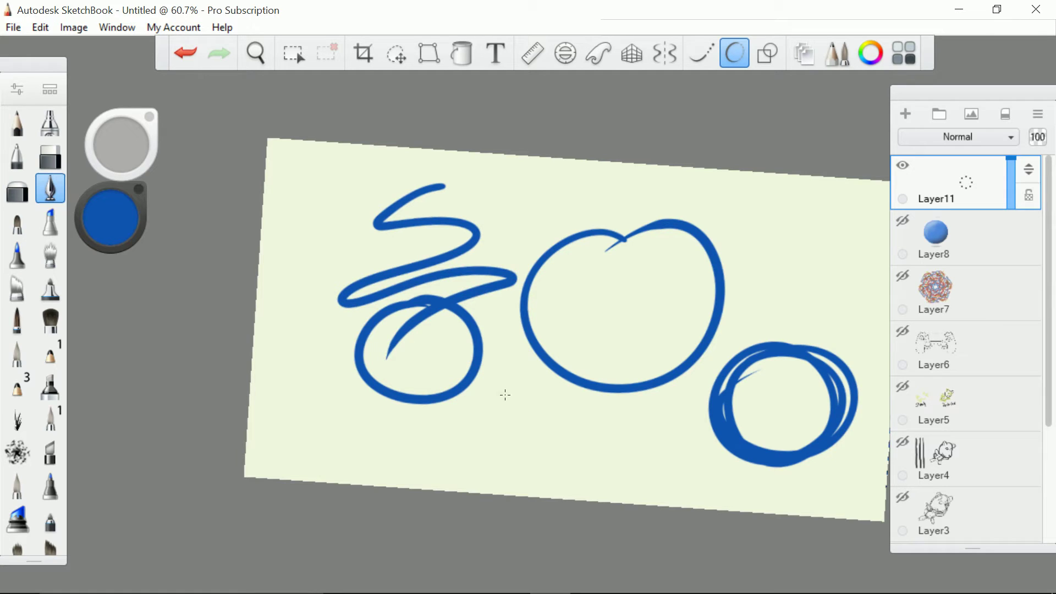
drag(505, 381, 566, 433)
mouse_move(574, 395)
mouse_down()
mouse_move(579, 444)
mouse_move(619, 477)
mouse_move(658, 484)
mouse_move(686, 470)
mouse_move(695, 434)
mouse_up()
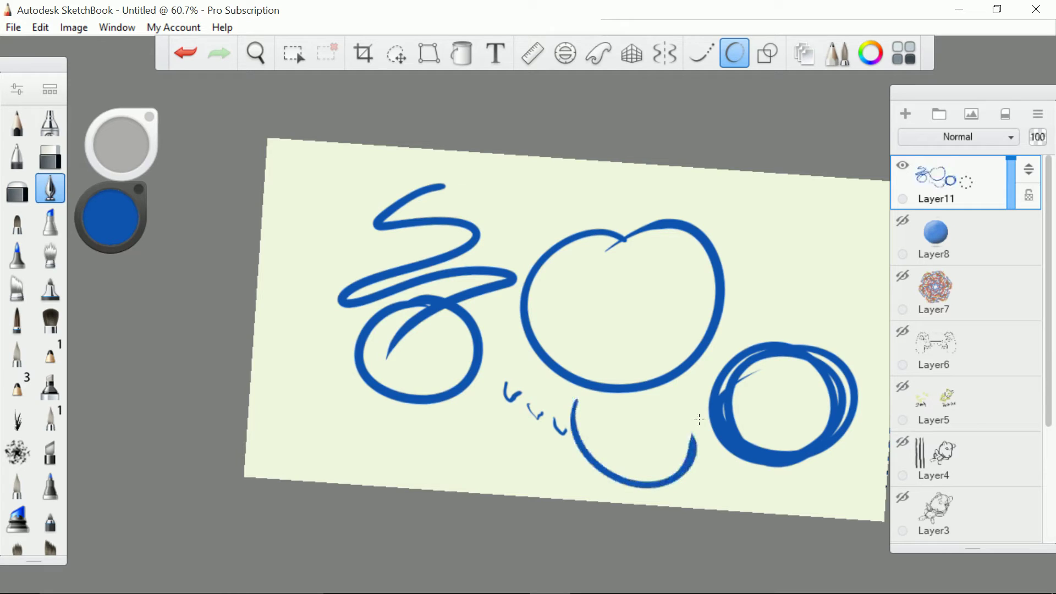
Step: Hide the practice strokes on Layer11, show the sphere on Layer8 and keep the window maximized
click(903, 166)
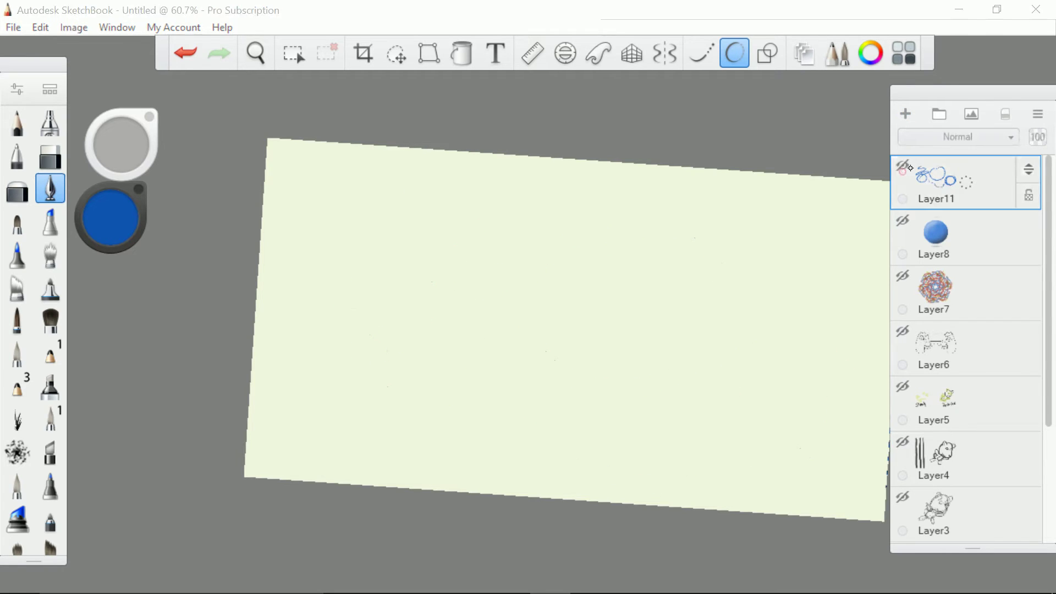
click(902, 223)
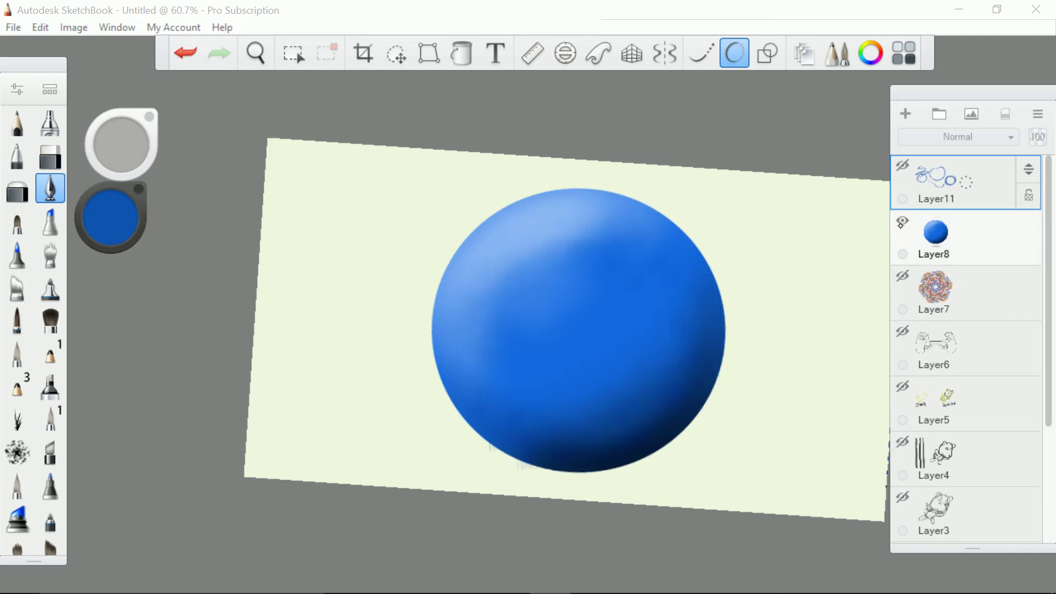
click(997, 10)
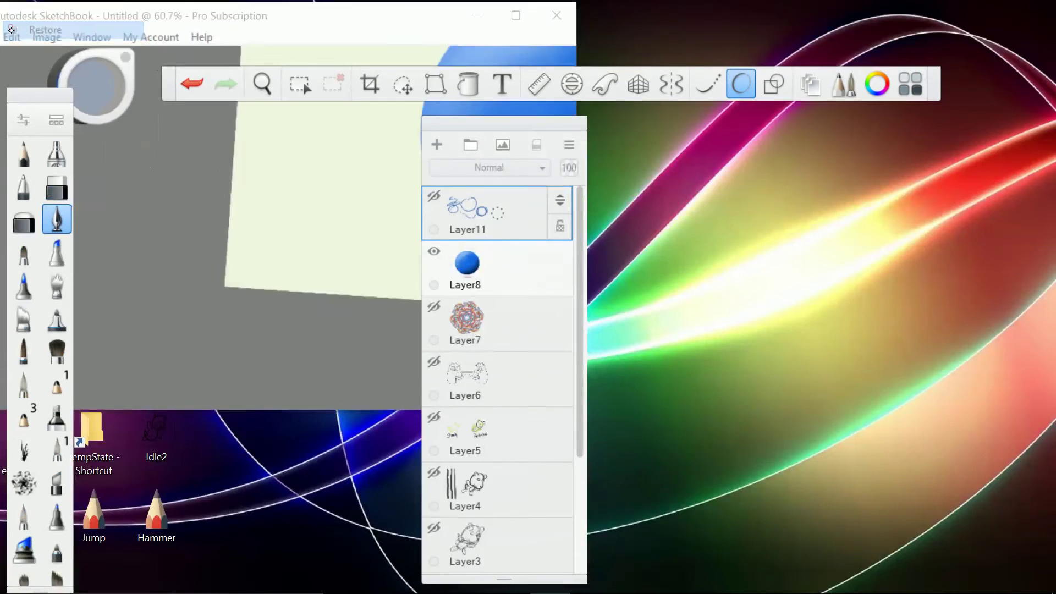
click(525, 40)
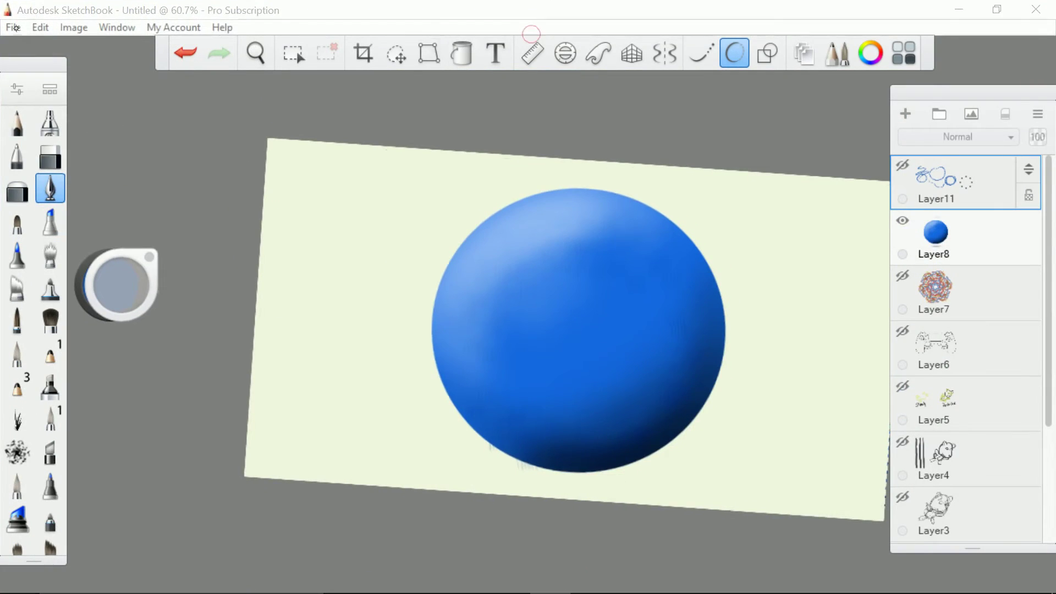
Step: Try saving the drawing to the desktop under a new file, selecting the Adobe Photoshop PSD format, and cancel the save
click(13, 26)
click(66, 141)
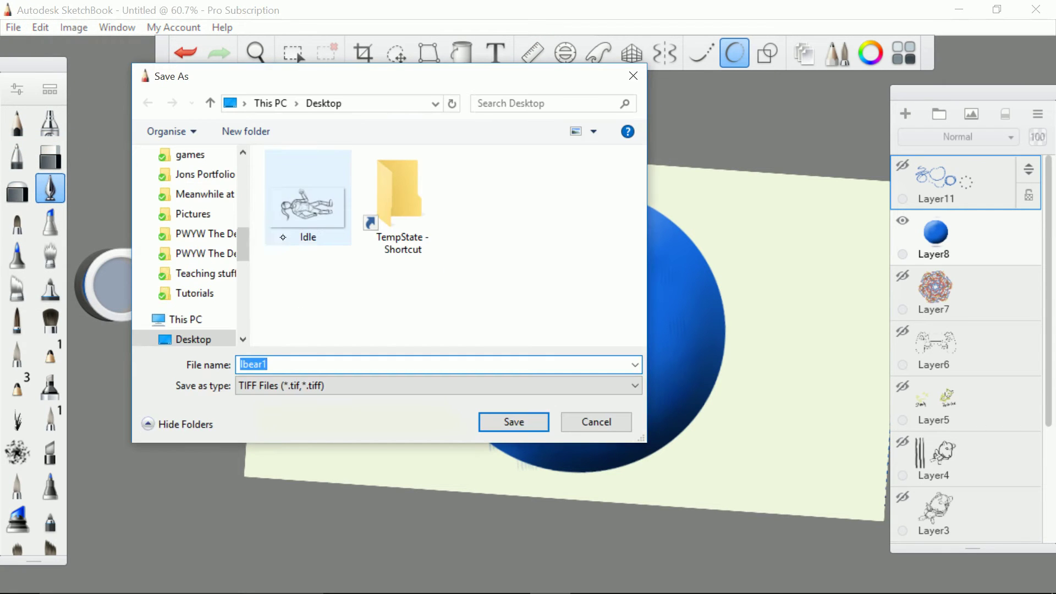
drag(242, 252, 262, 266)
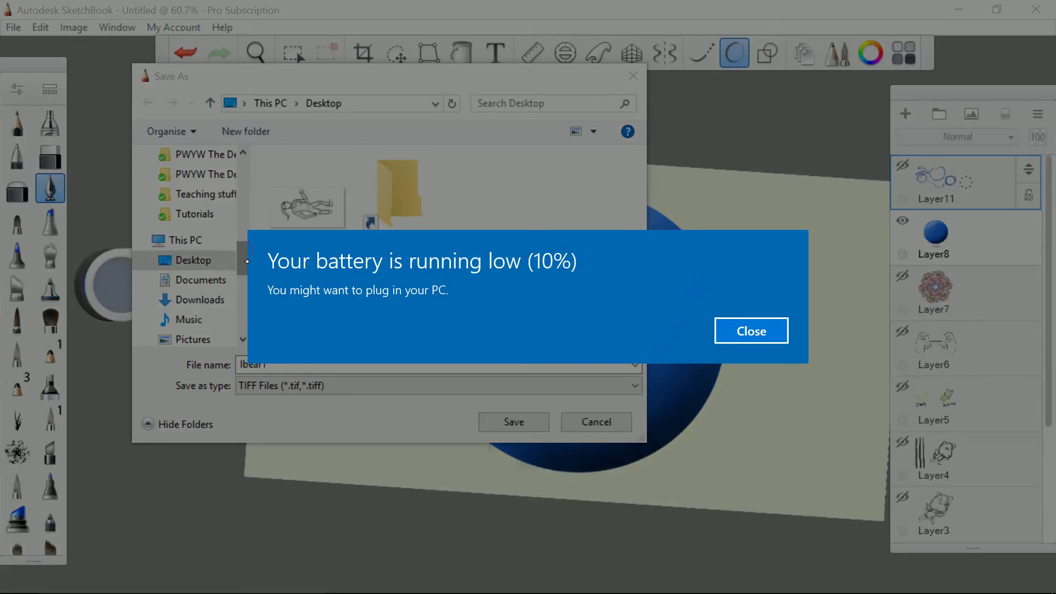
click(742, 338)
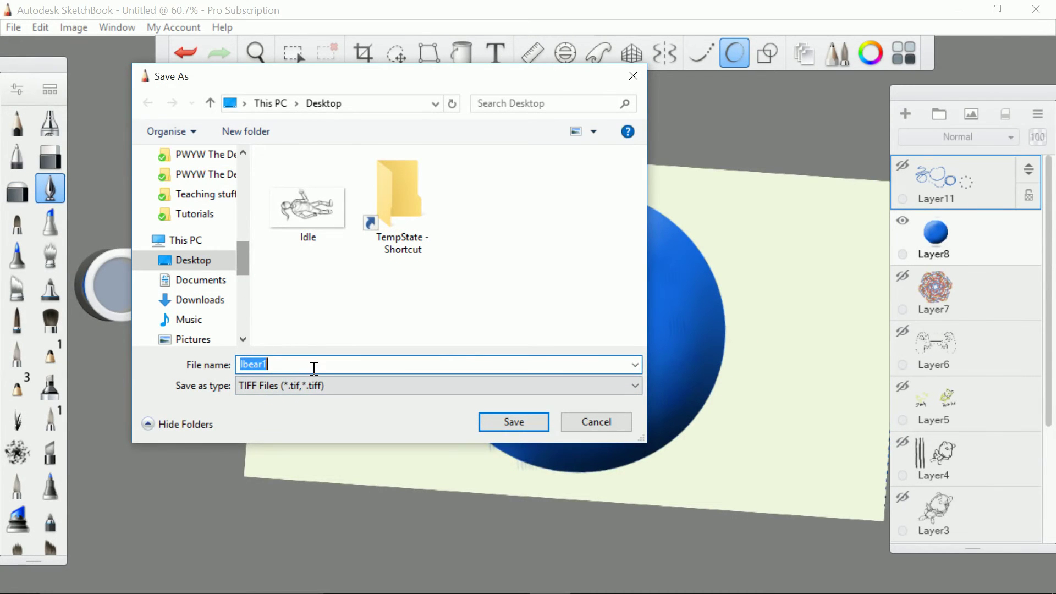
click(324, 388)
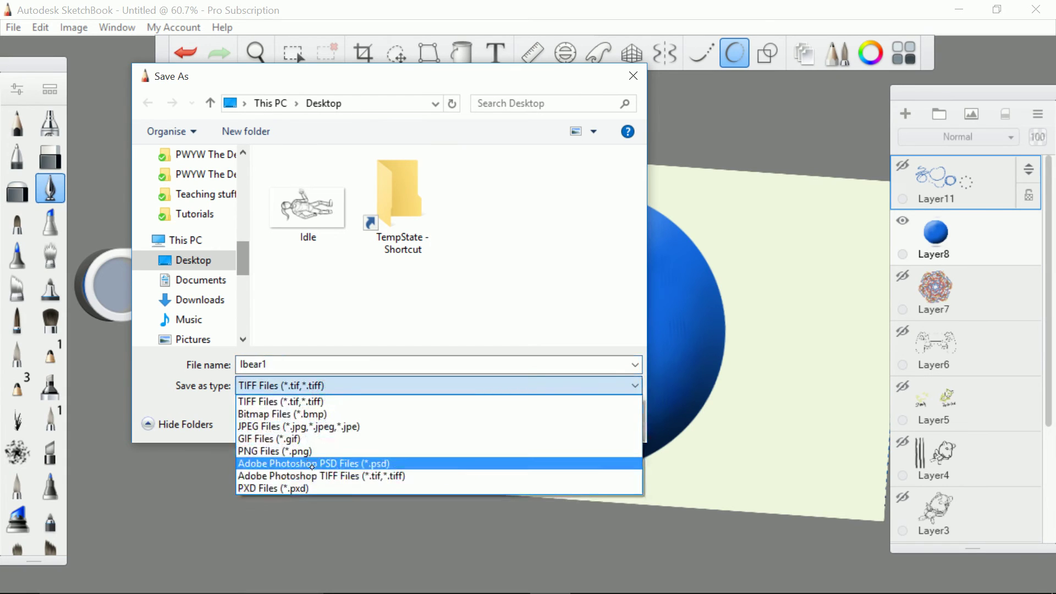
click(352, 462)
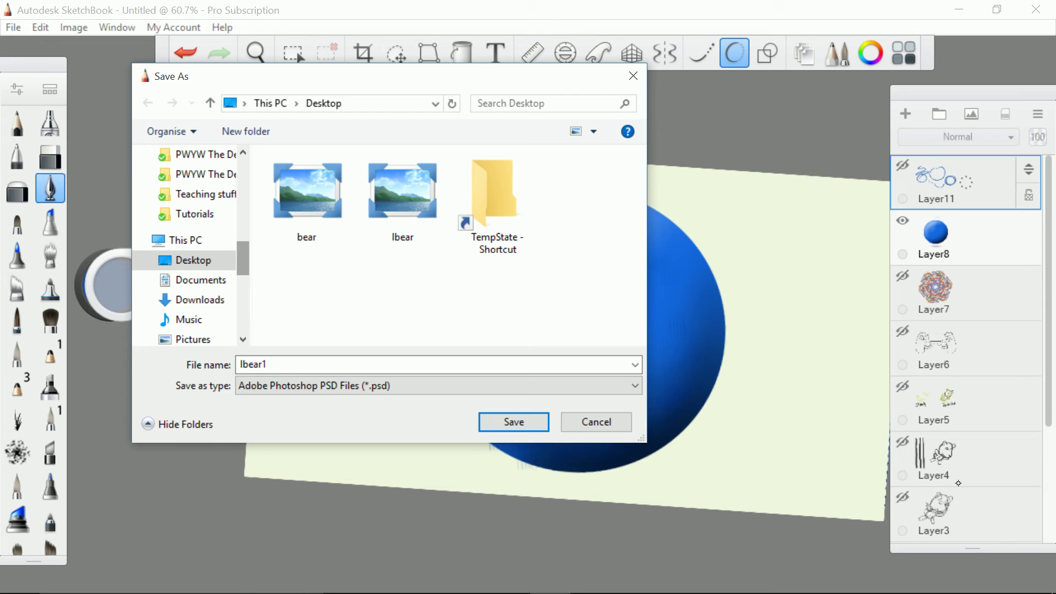
click(603, 426)
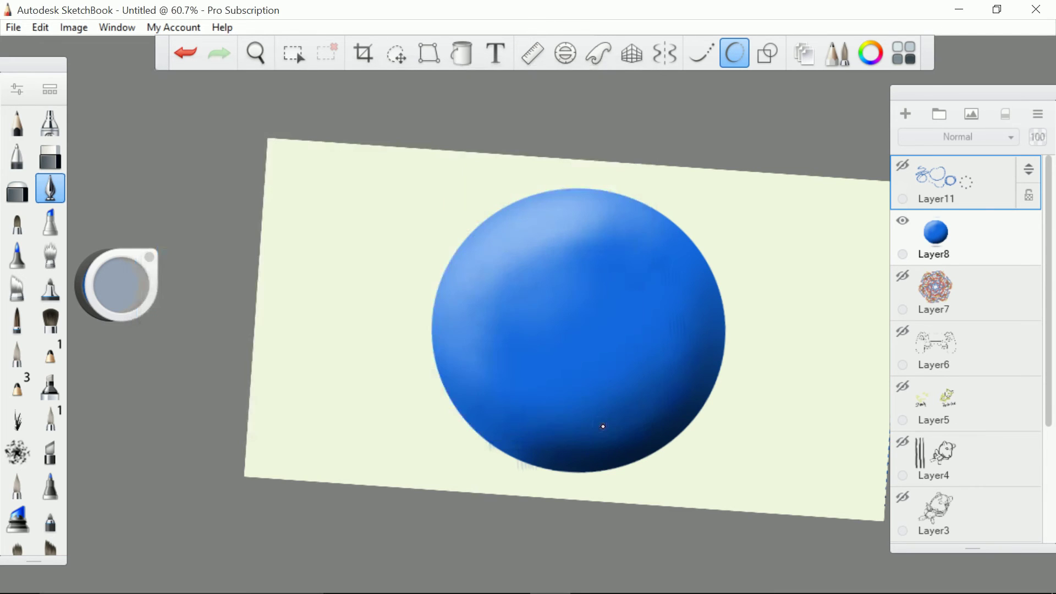